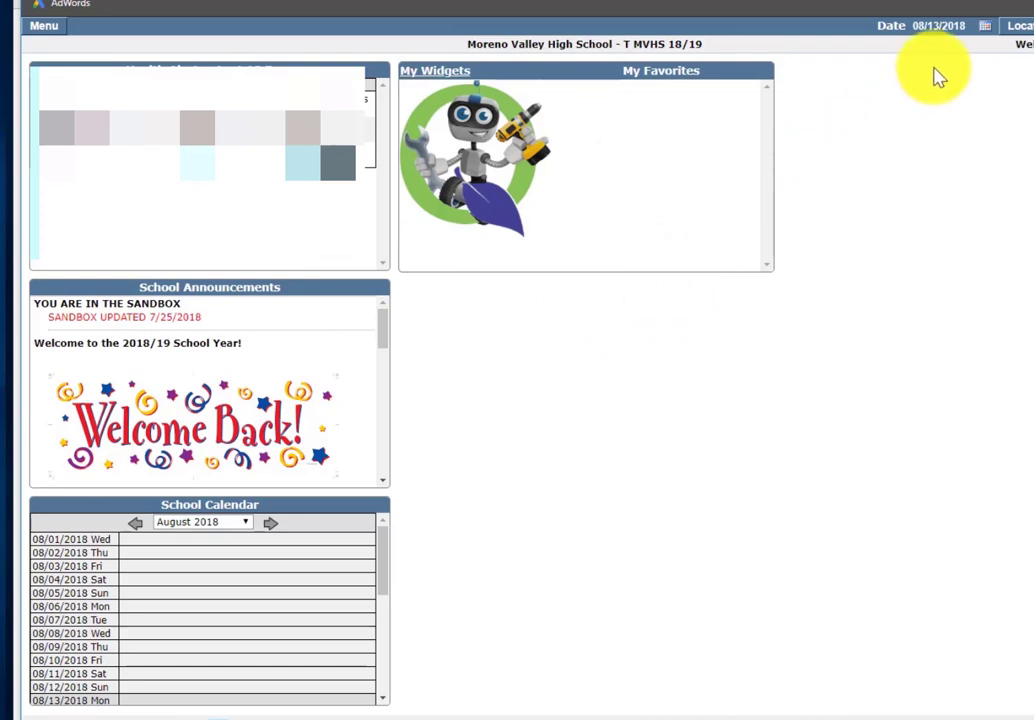
- Set the working date to 08/15/2018 and open the Grade Book for the period 1 Chemistry S1 class, SC2301-3
{"action": "left_click", "coordinate": [984, 30]}
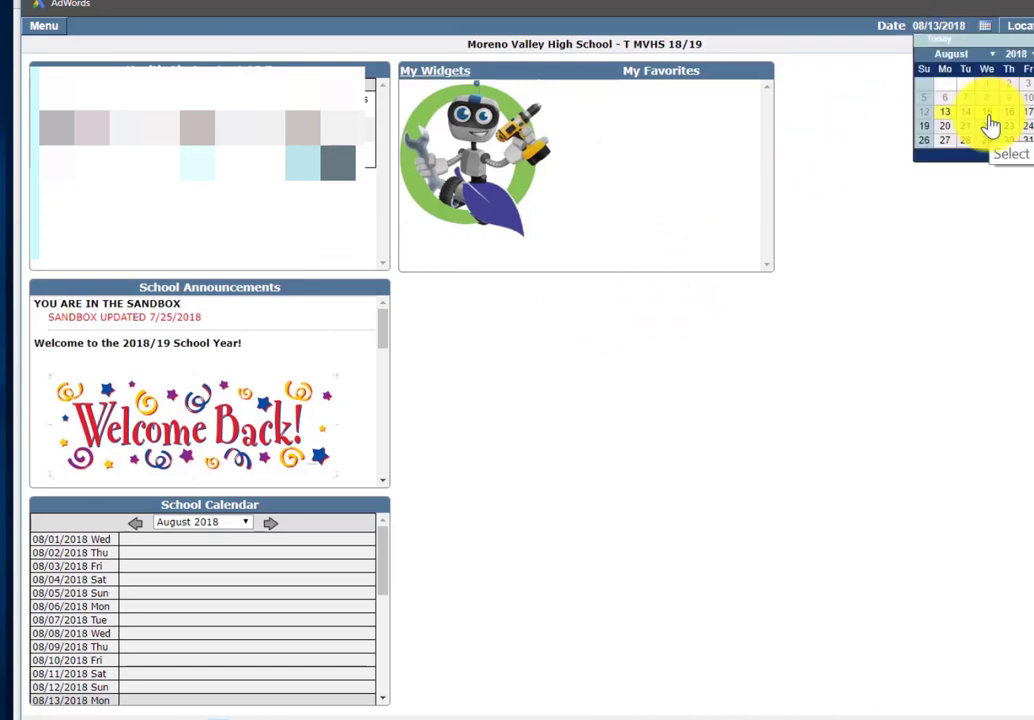
{"action": "left_click", "coordinate": [988, 125]}
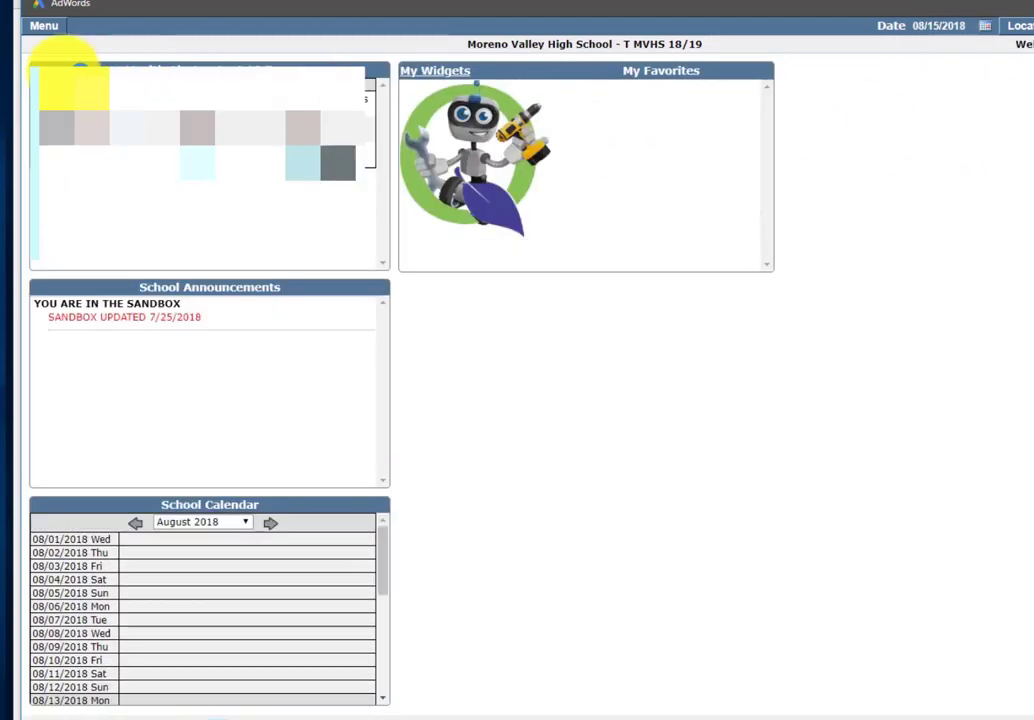
{"action": "left_click", "coordinate": [46, 30]}
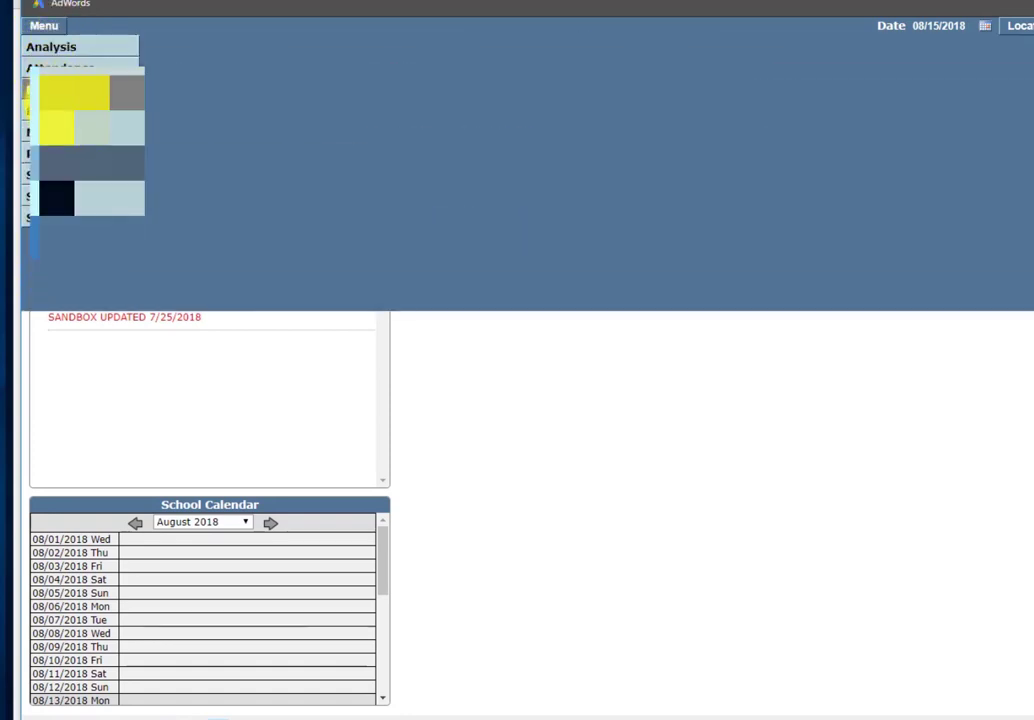
{"action": "mouse_move", "coordinate": [68, 135]}
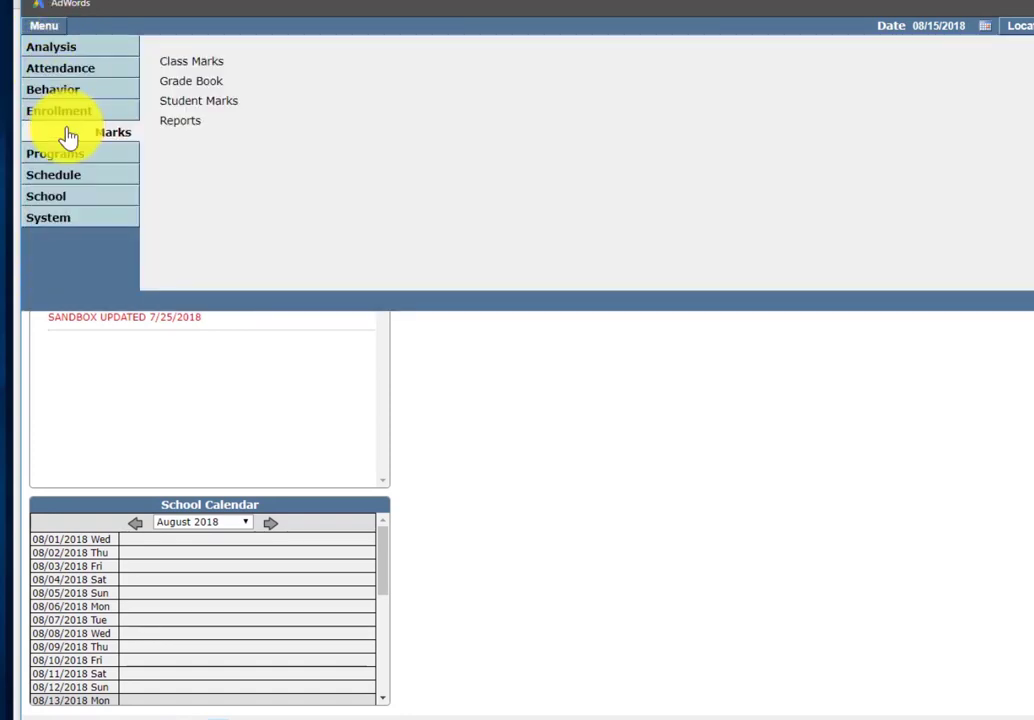
{"action": "left_click", "coordinate": [195, 81]}
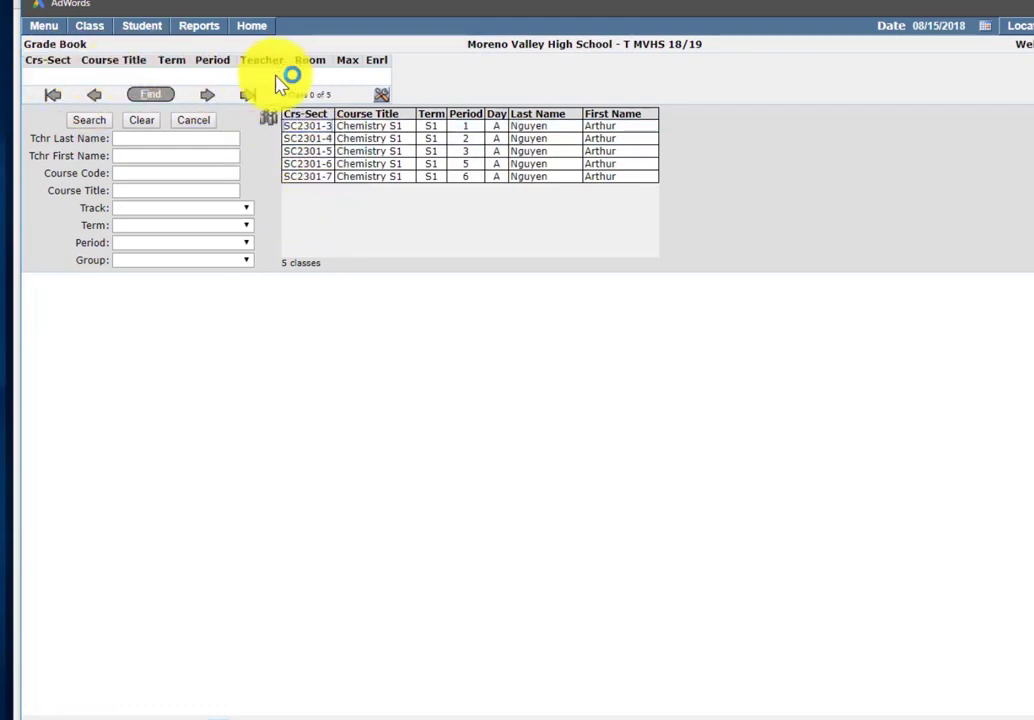
{"action": "left_click", "coordinate": [349, 137]}
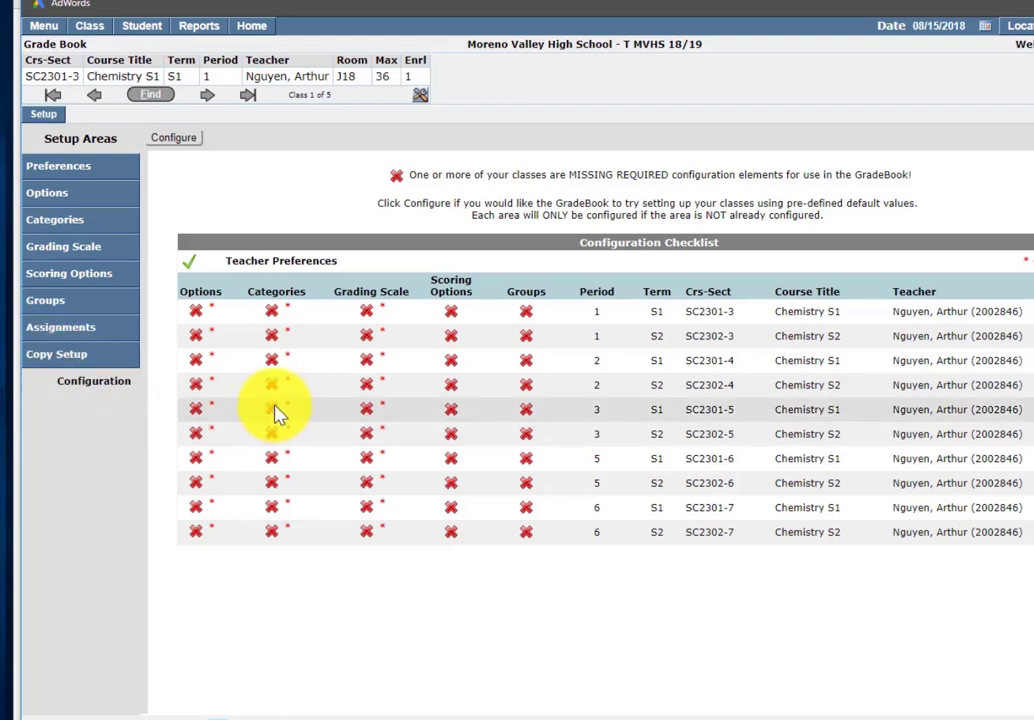
- Enable point totals, active-only rosters, spreadsheet score editing, shared comments and descending due-date sorting, hide Standards by Student and Tasks by Standard, and submit the teacher preferences
{"action": "left_click", "coordinate": [79, 178]}
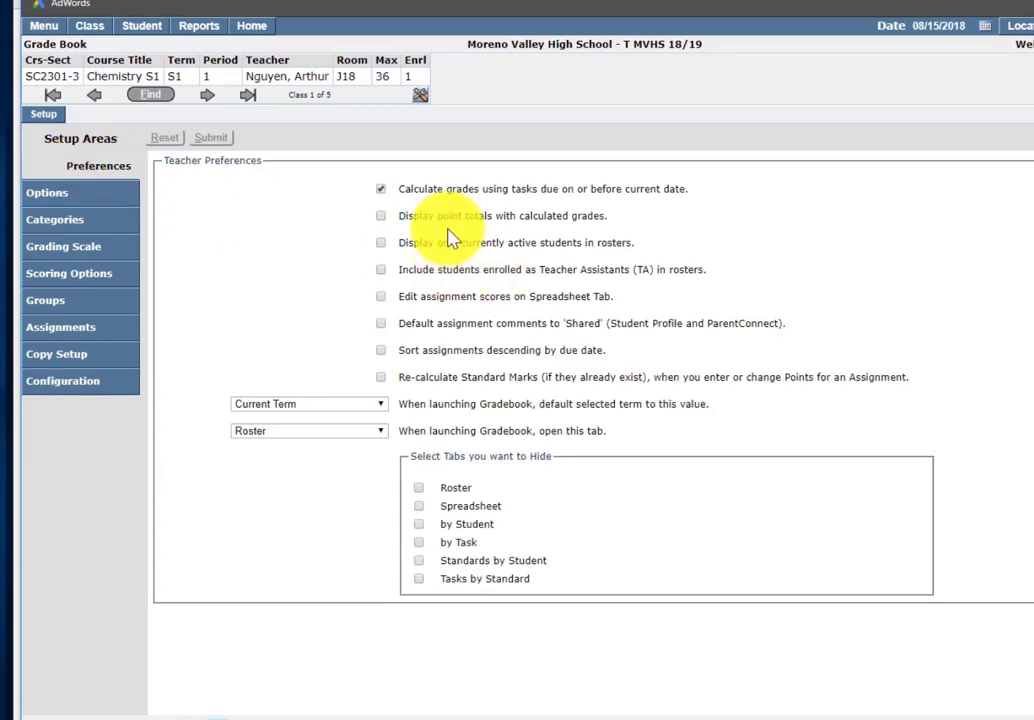
{"action": "left_click", "coordinate": [381, 218]}
{"action": "left_click", "coordinate": [382, 245]}
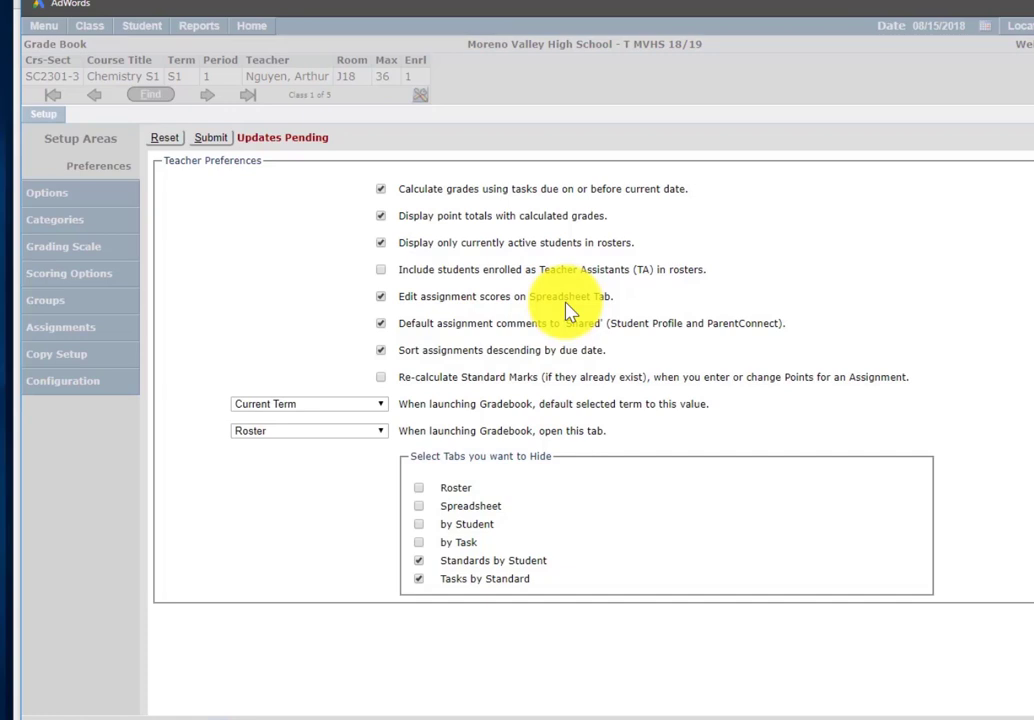
{"action": "left_click", "coordinate": [216, 138]}
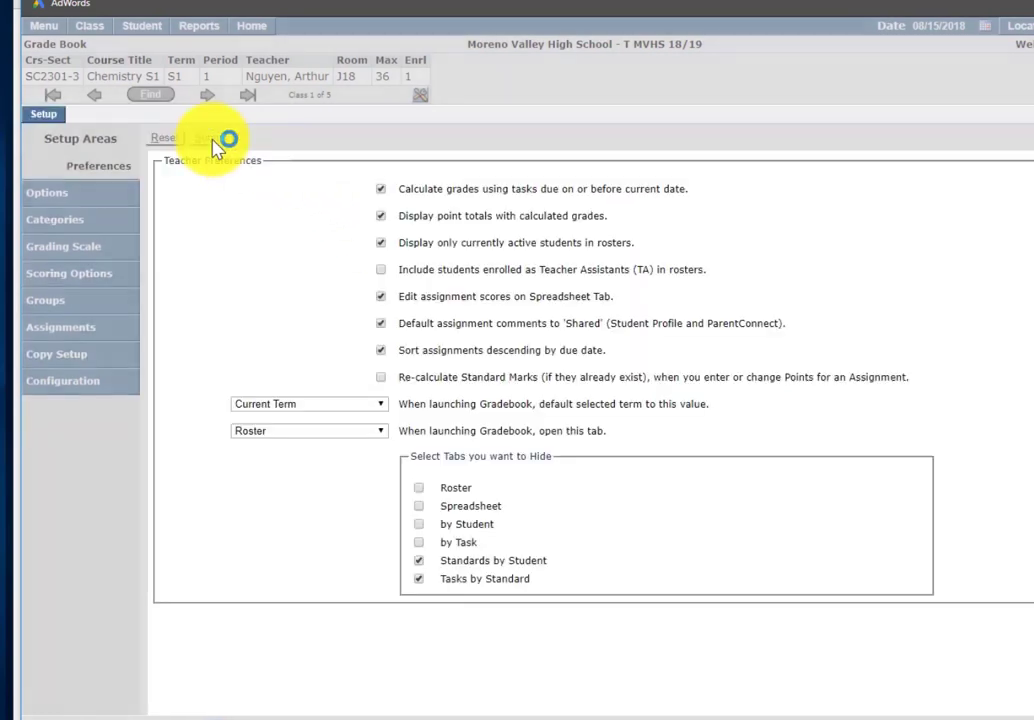
- In the class options, choose Numeric Score Values, the Percentage Calculation Method and Academic as default mark type
{"action": "left_click", "coordinate": [85, 197]}
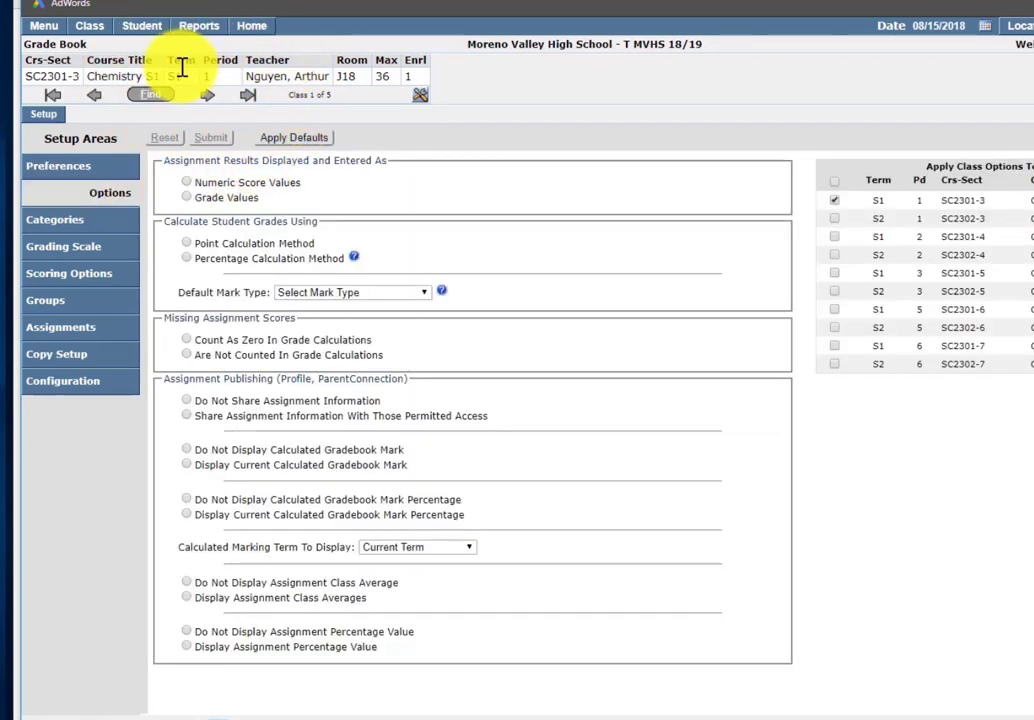
{"action": "left_click", "coordinate": [187, 183]}
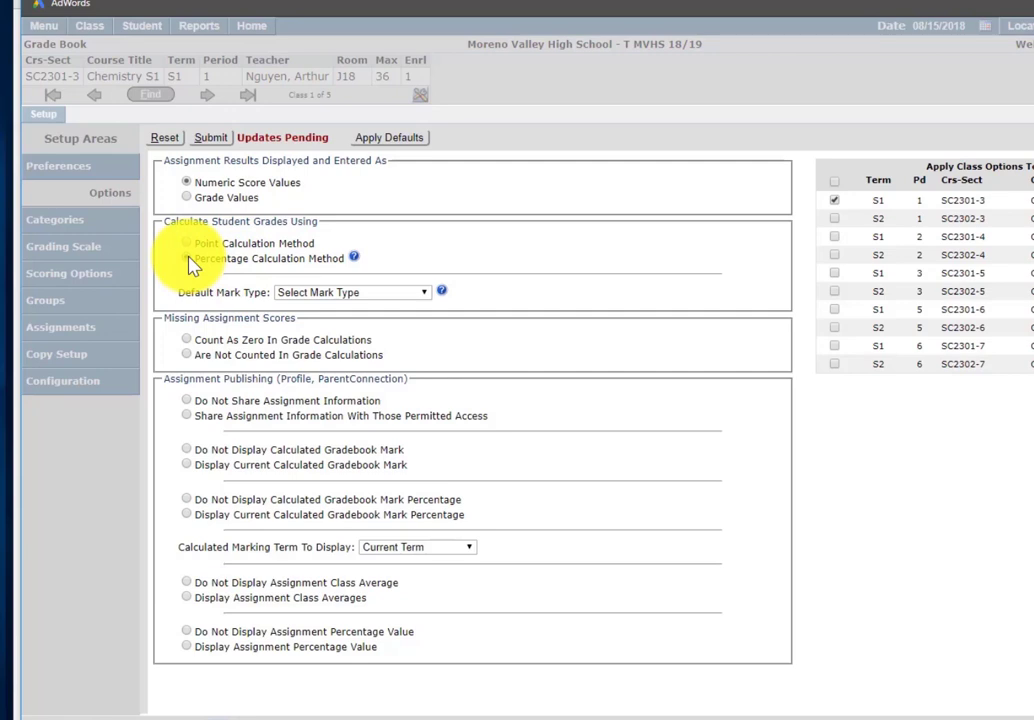
{"action": "left_click", "coordinate": [187, 258]}
{"action": "left_click", "coordinate": [339, 292]}
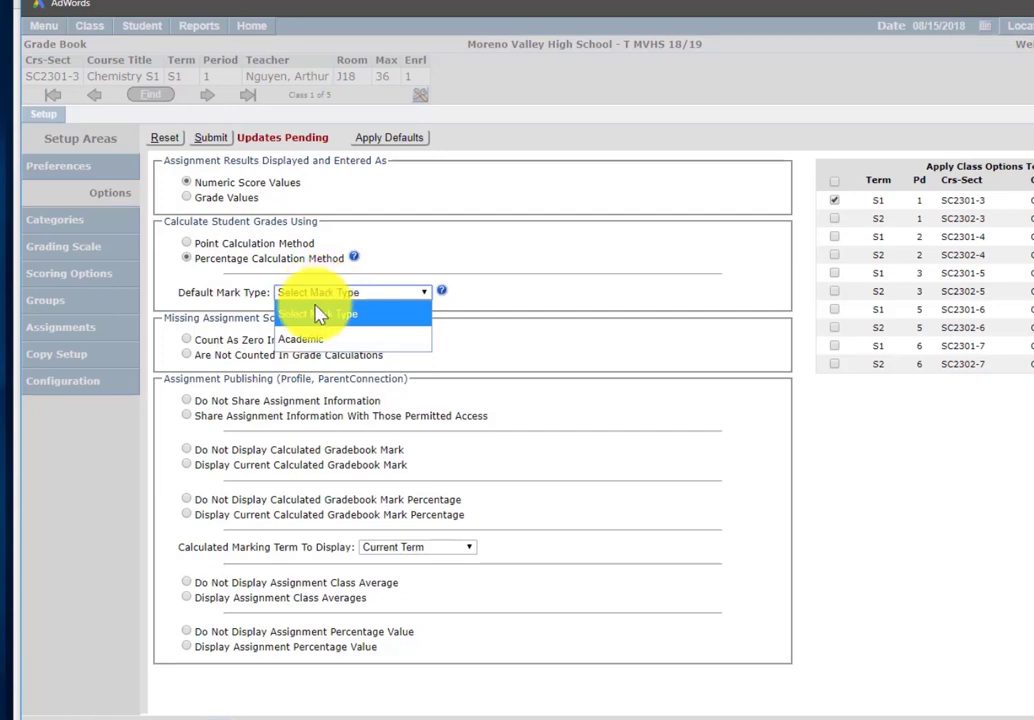
{"action": "left_click", "coordinate": [312, 343]}
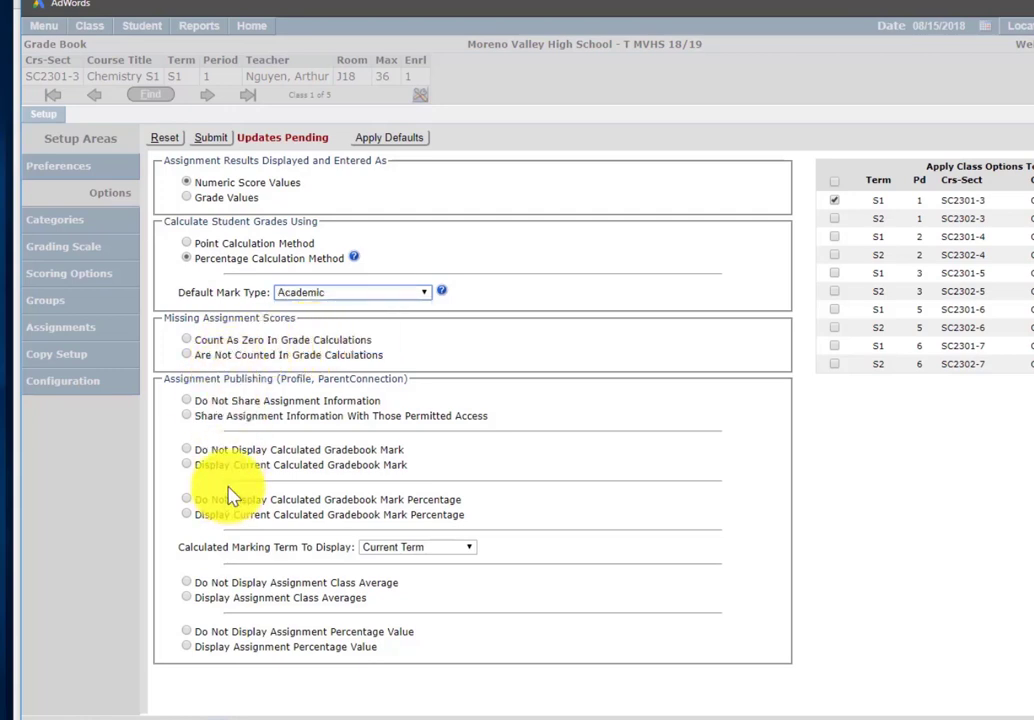
- Count missing scores as zero, share assignment information, display the current mark, mark percentage, class averages and assignment percentage value, and submit the class options
{"action": "left_click", "coordinate": [191, 342]}
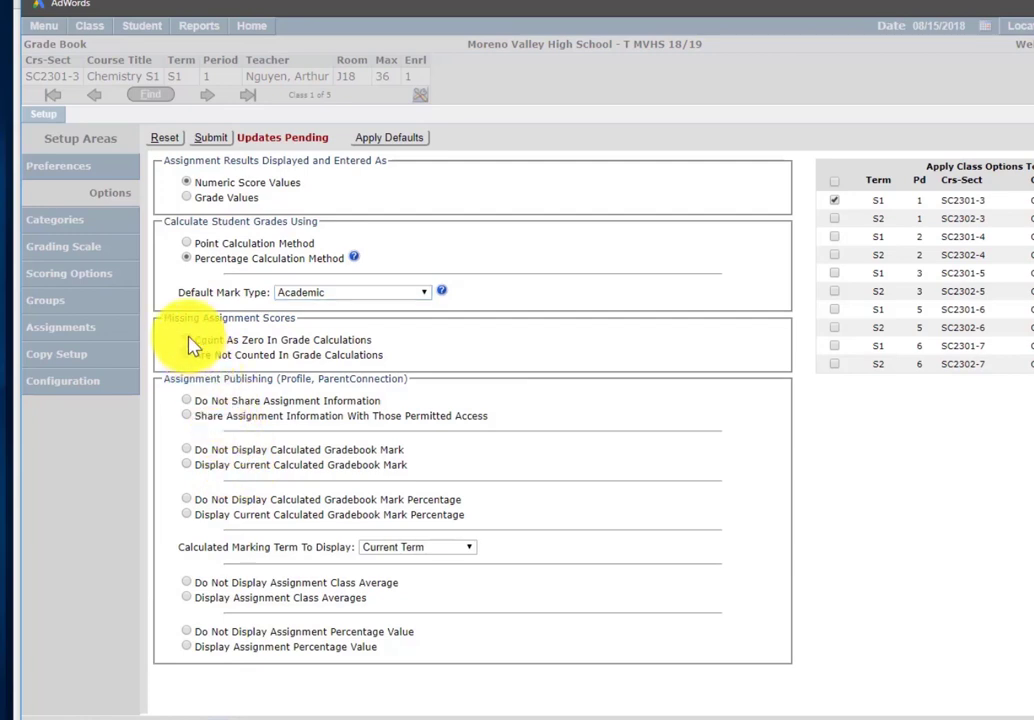
{"action": "left_click", "coordinate": [188, 415]}
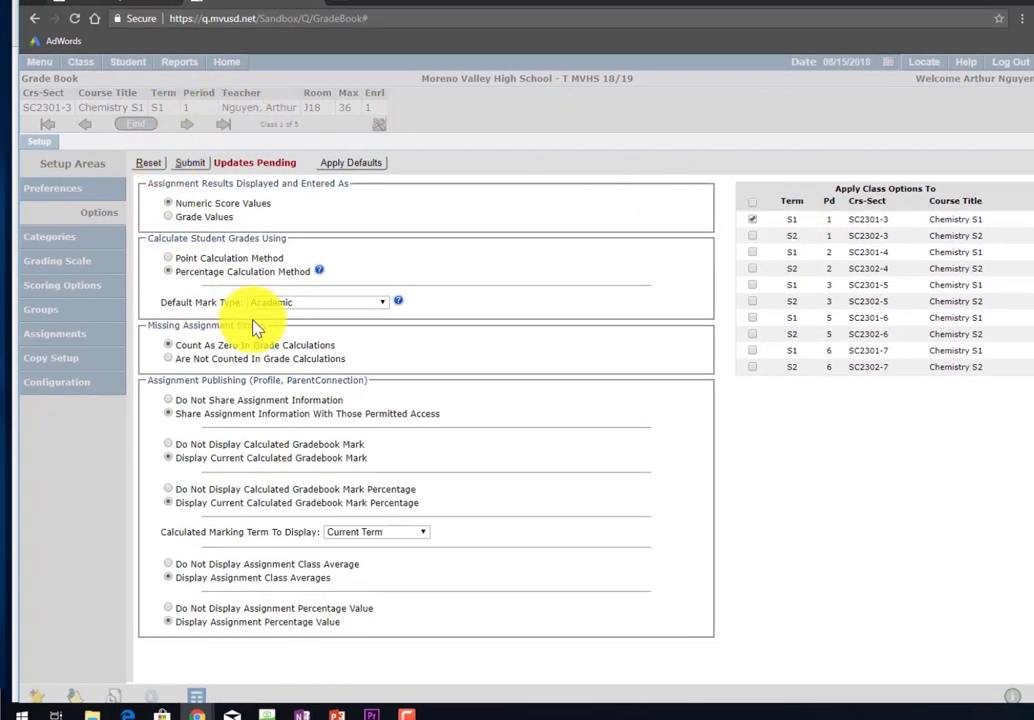
{"action": "left_click", "coordinate": [200, 166]}
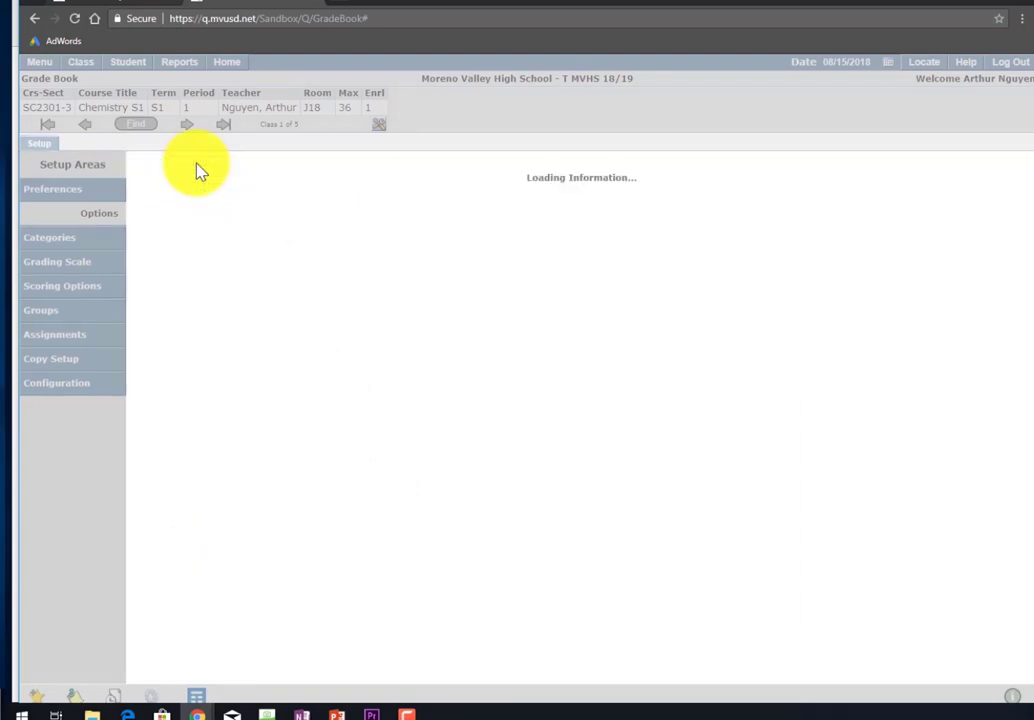
- Add an Assessments category to the period 1 Chemistry S1 class with a weight of 6
{"action": "left_click", "coordinate": [80, 239]}
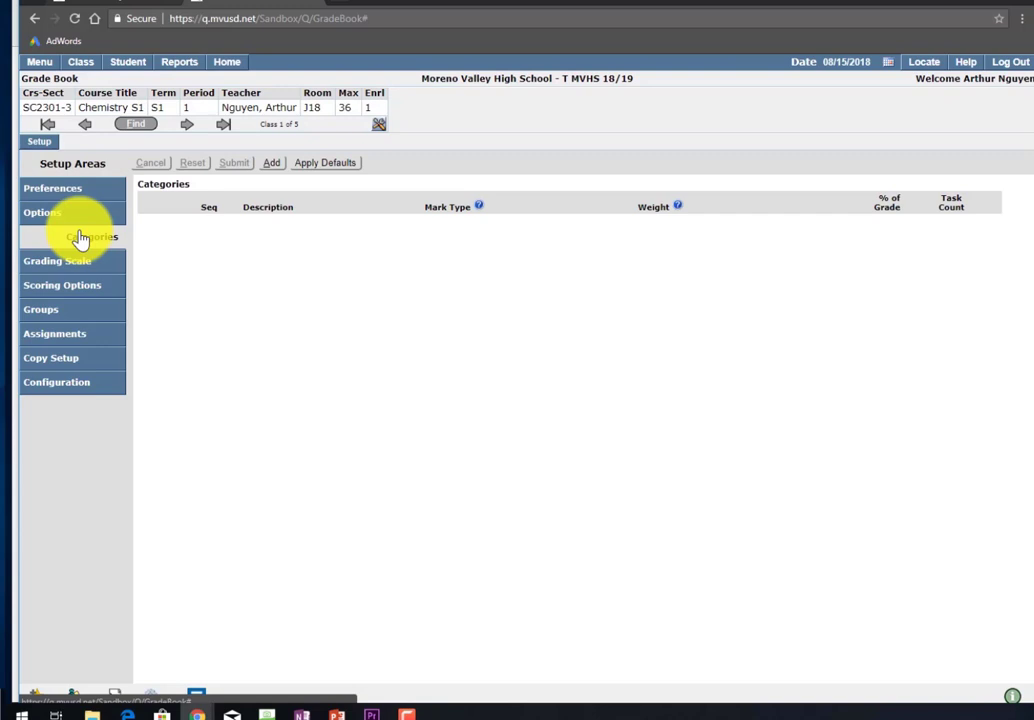
{"action": "left_click", "coordinate": [272, 165]}
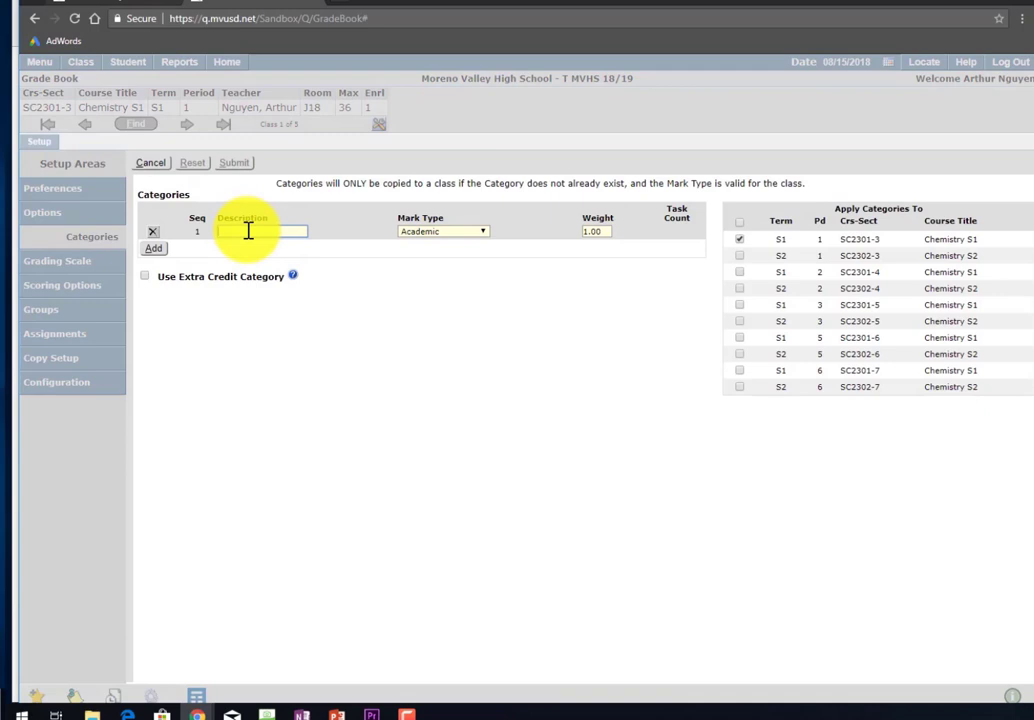
{"action": "type", "text": "Assessments"}
{"action": "left_click", "coordinate": [310, 228]}
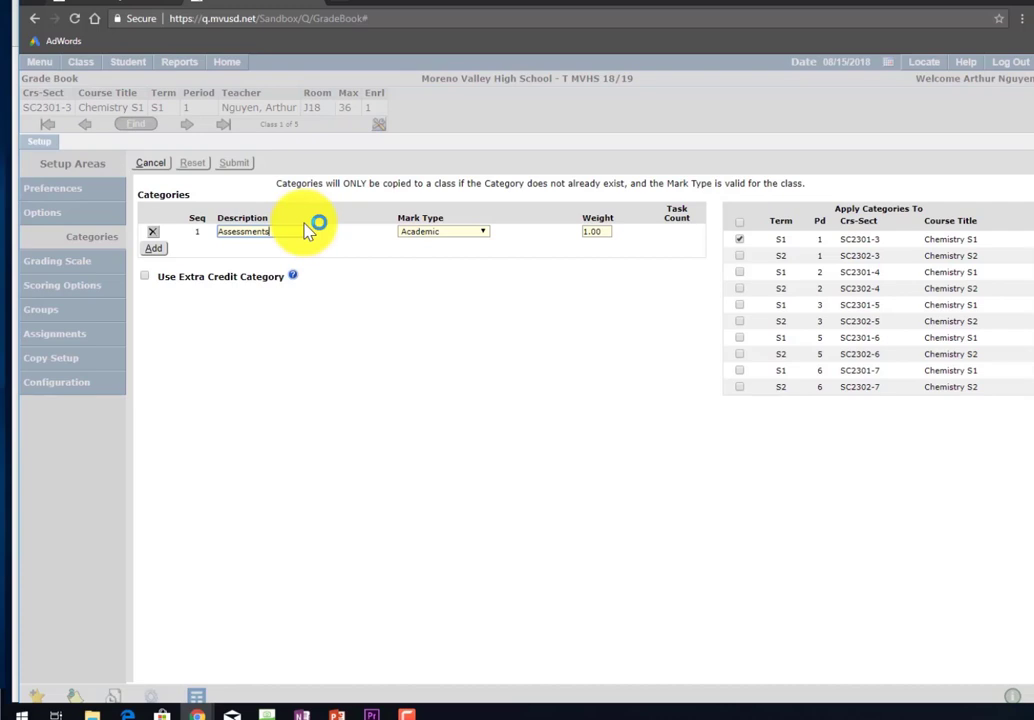
{"action": "left_click", "coordinate": [598, 231]}
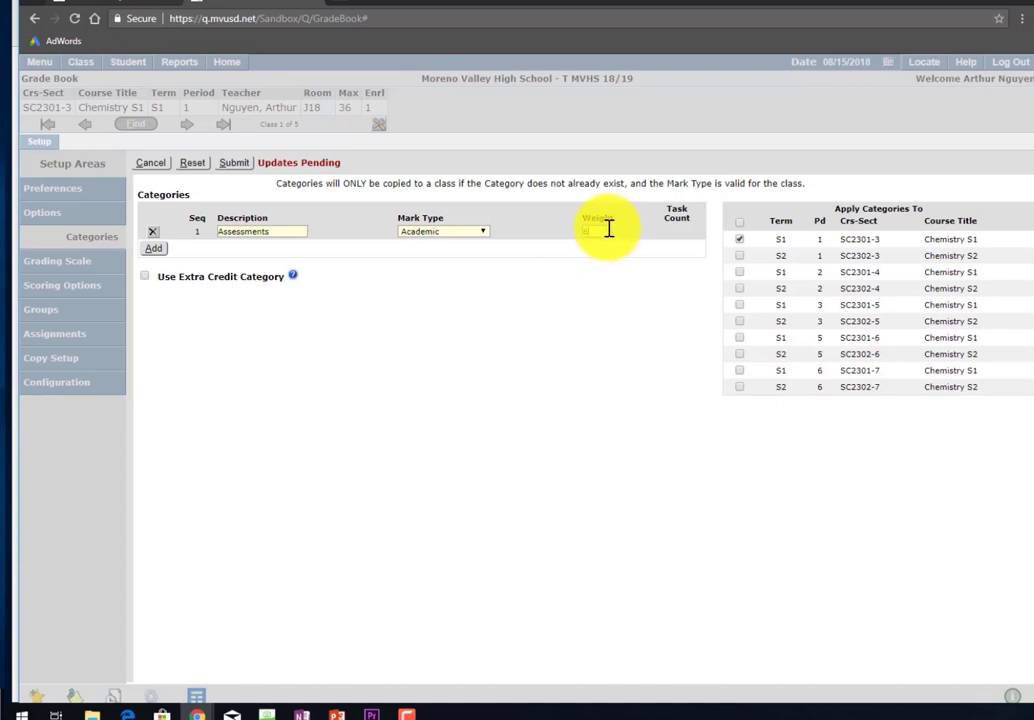
{"action": "type", "text": "6"}
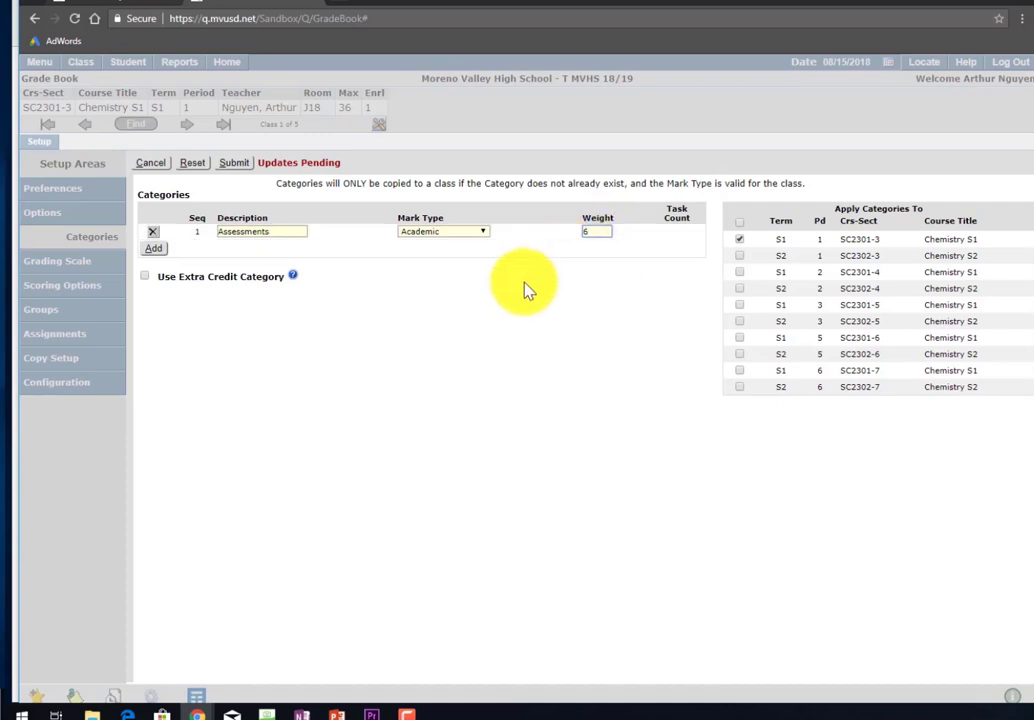
- Add a second category named Assignments with a weight of 3
{"action": "left_click", "coordinate": [158, 249]}
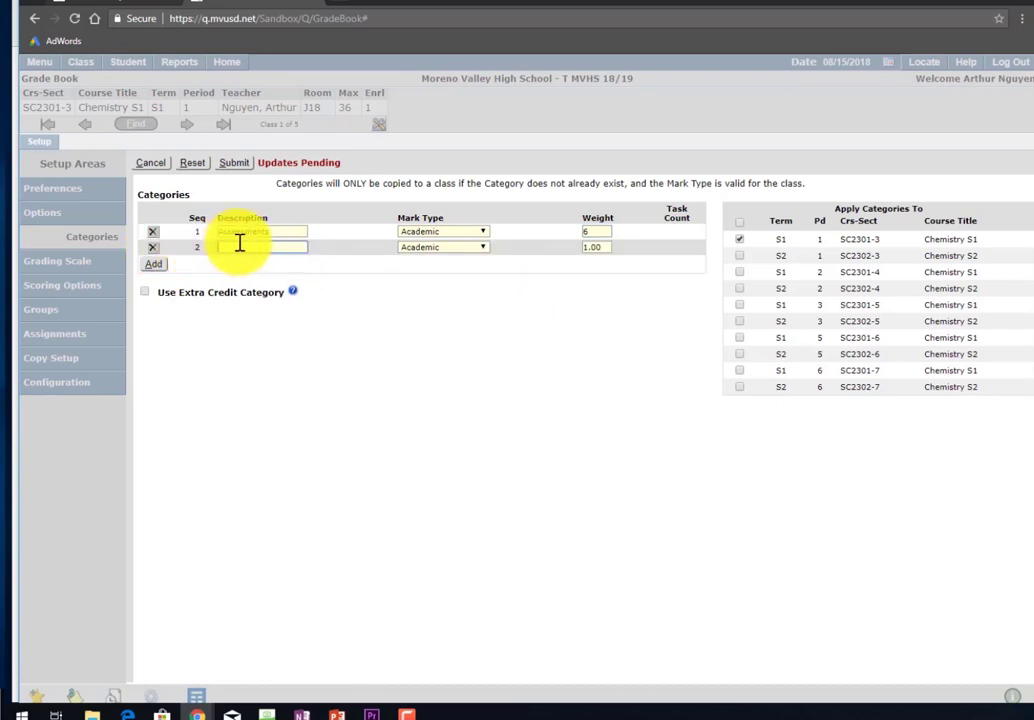
{"action": "type", "text": "Assignments"}
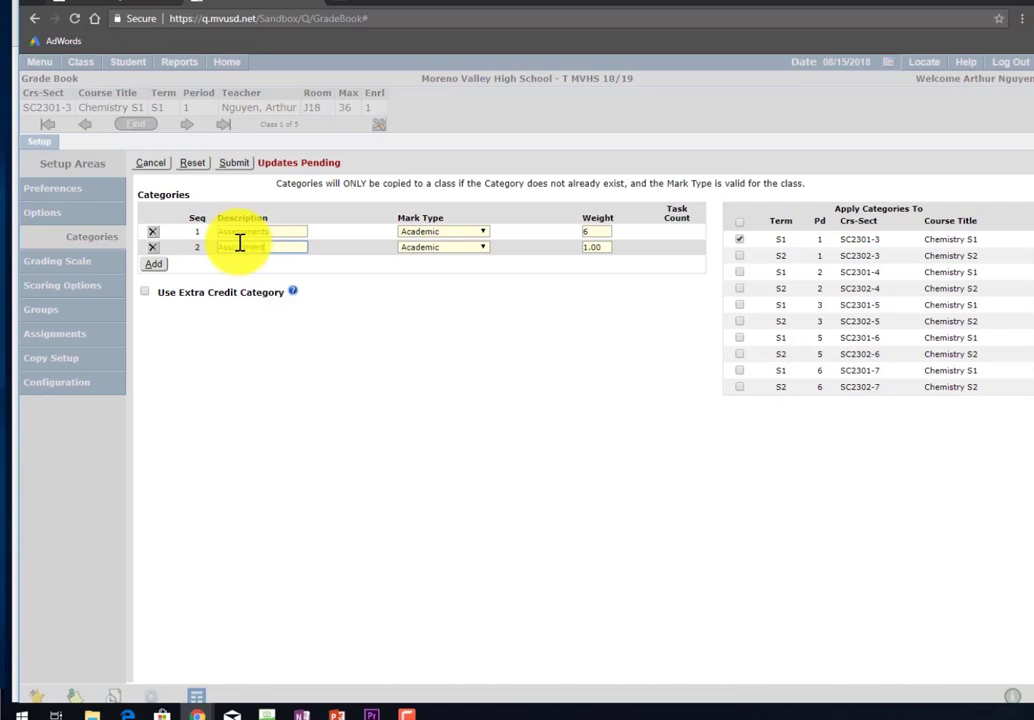
{"action": "left_click", "coordinate": [605, 246]}
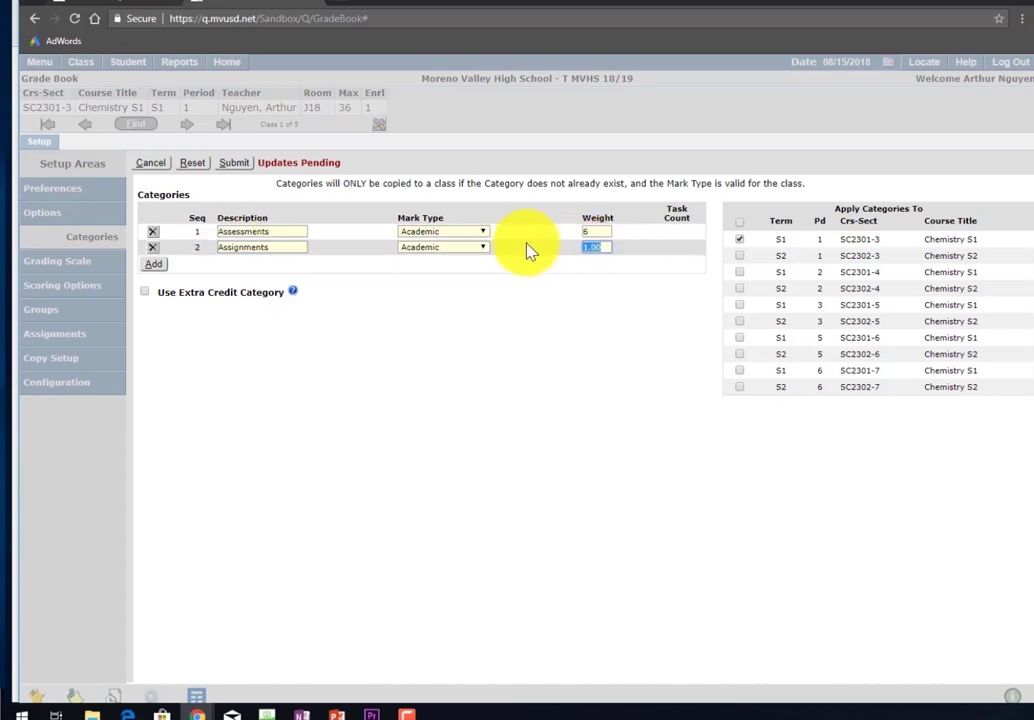
{"action": "type", "text": "3"}
- Add a third category named Participations, keep its weight of 1.00, and submit the categories
{"action": "left_click", "coordinate": [158, 264]}
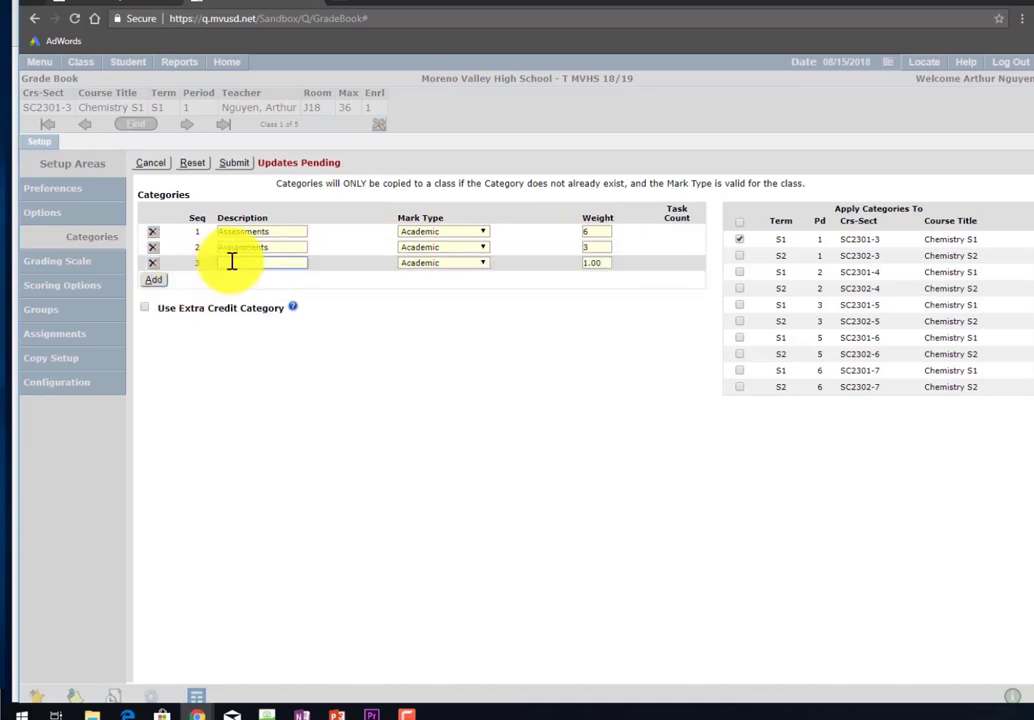
{"action": "type", "text": "Pr"}
{"action": "type", "text": "rticipations"}
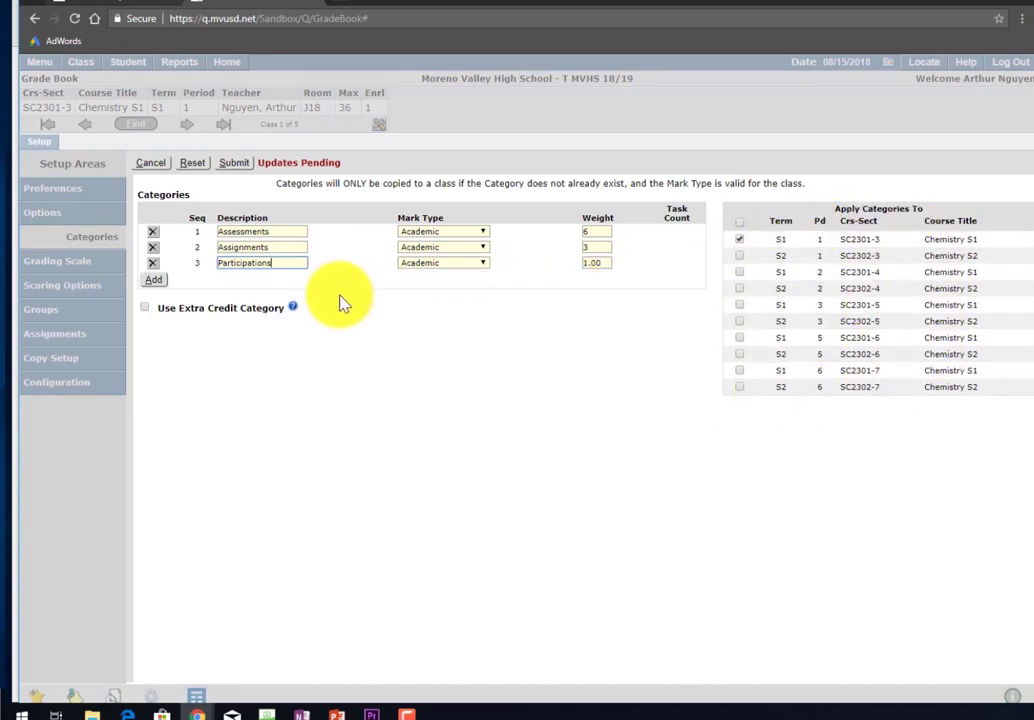
{"action": "left_click", "coordinate": [231, 165]}
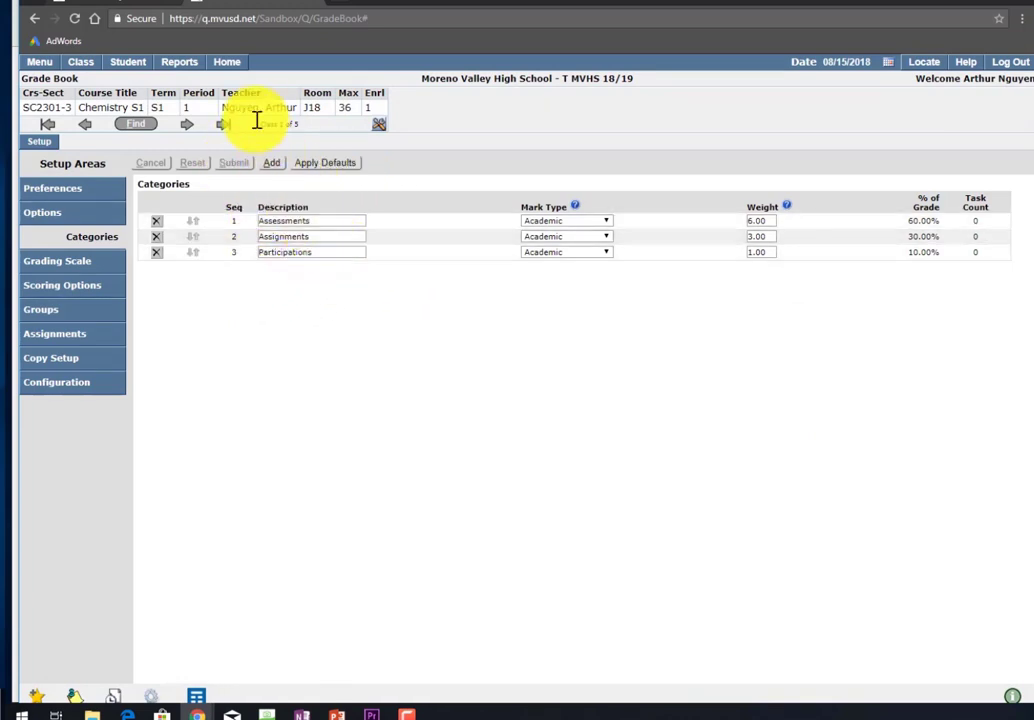
- Open the Grading Scale setup area for the class
{"action": "left_click", "coordinate": [72, 263]}
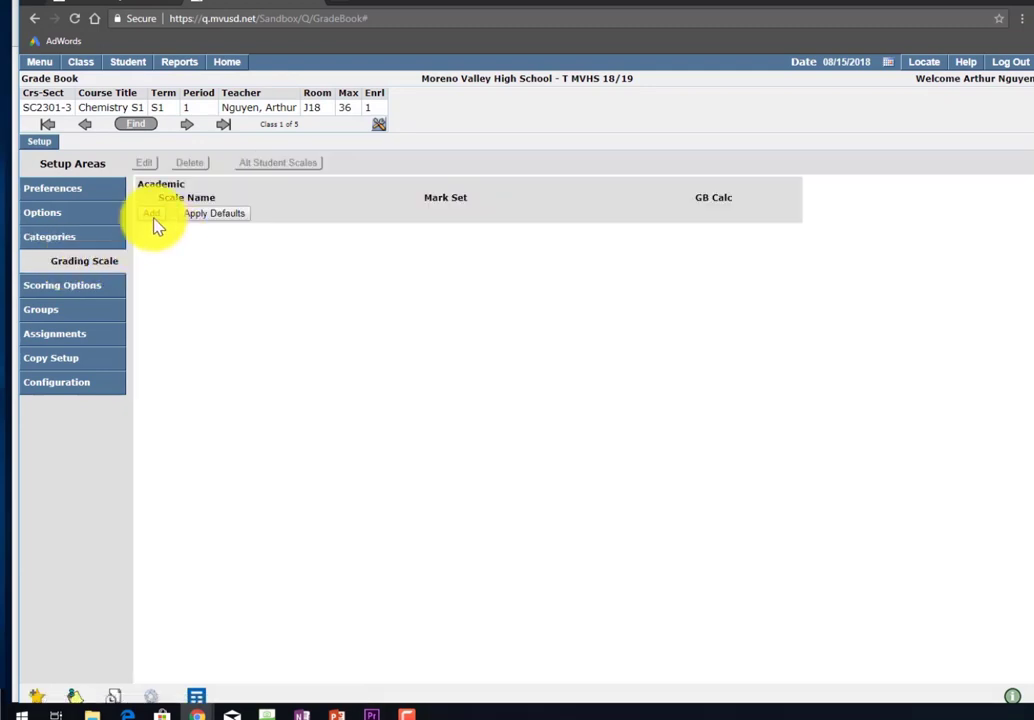
{"action": "left_click", "coordinate": [152, 217]}
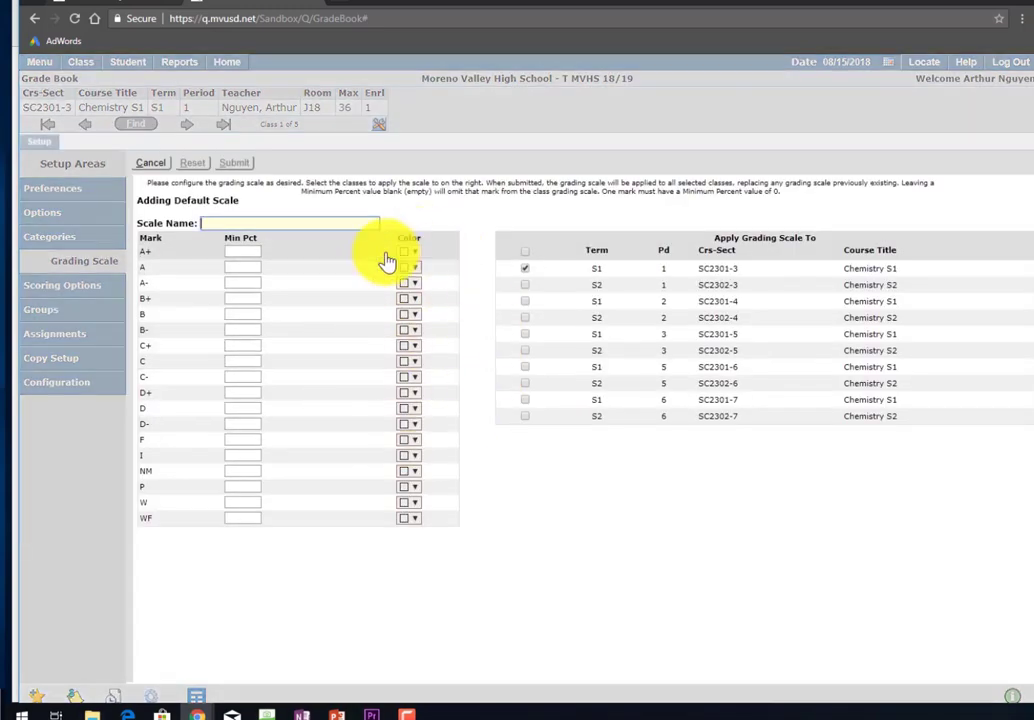
{"action": "left_click", "coordinate": [412, 254]}
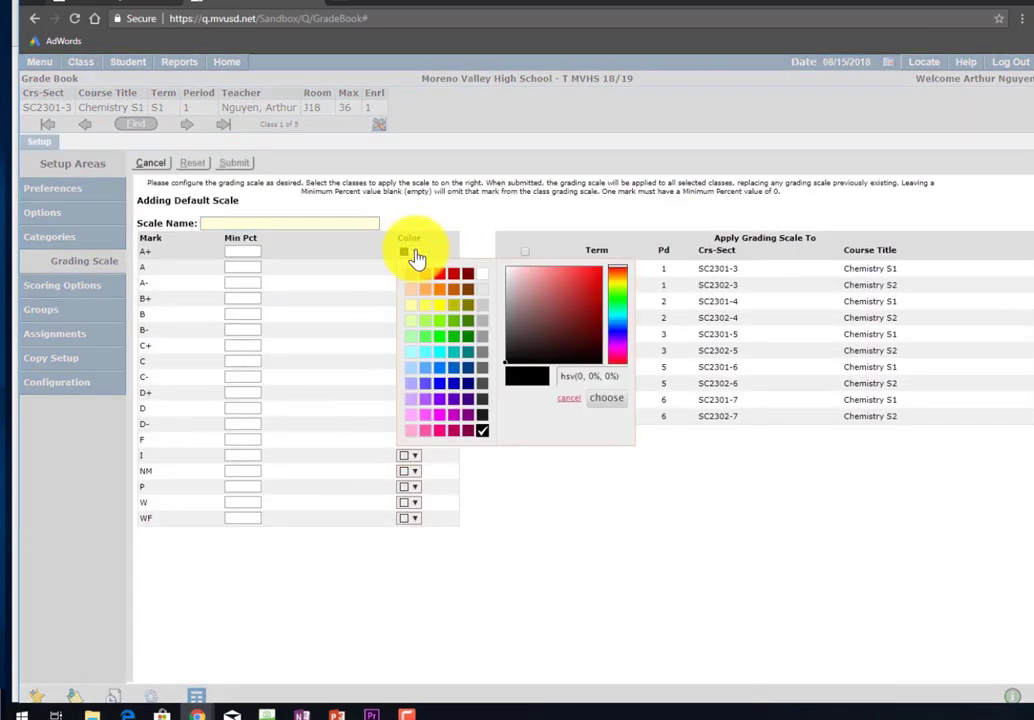
{"action": "left_click", "coordinate": [558, 508]}
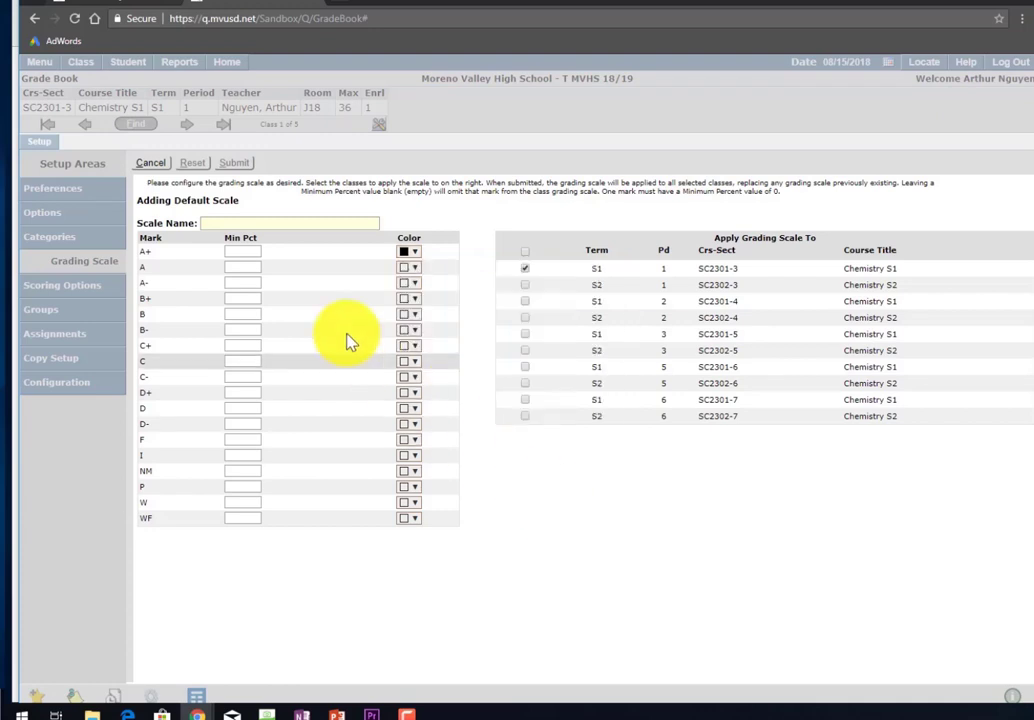
{"action": "left_click", "coordinate": [250, 251]}
{"action": "type", "text": "97"}
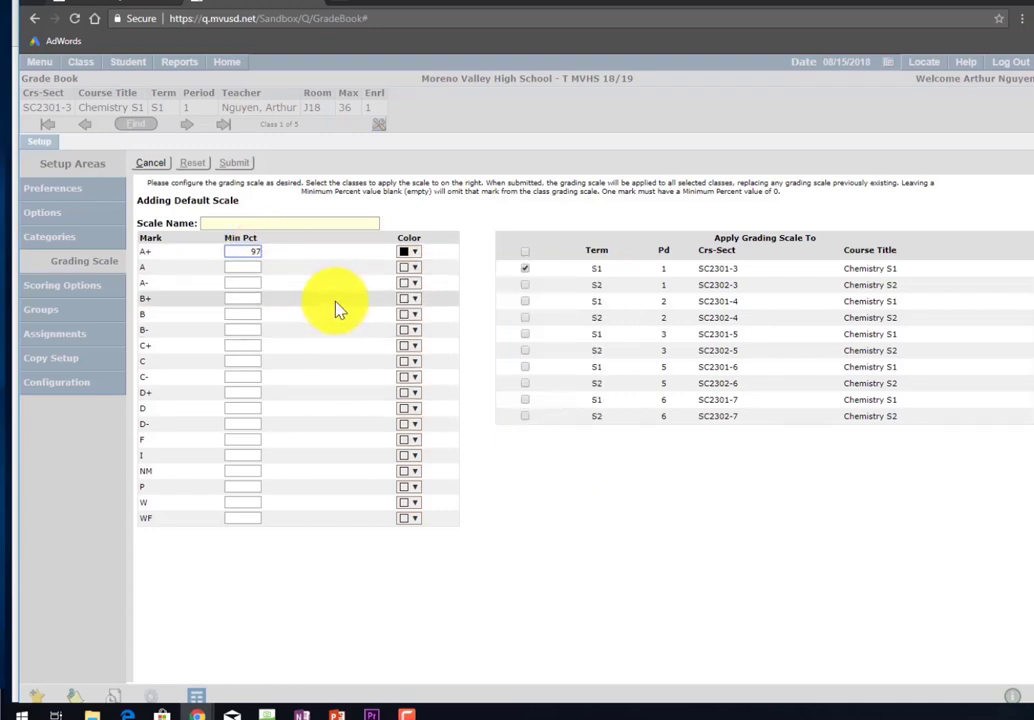
{"action": "left_click", "coordinate": [414, 253]}
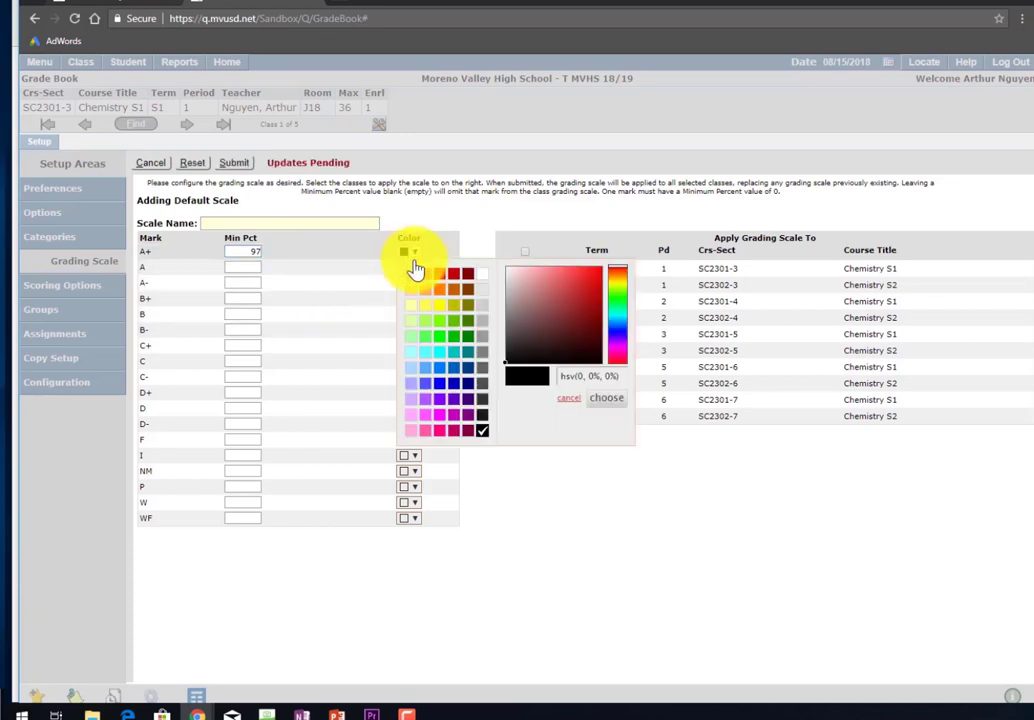
{"action": "left_click", "coordinate": [444, 381]}
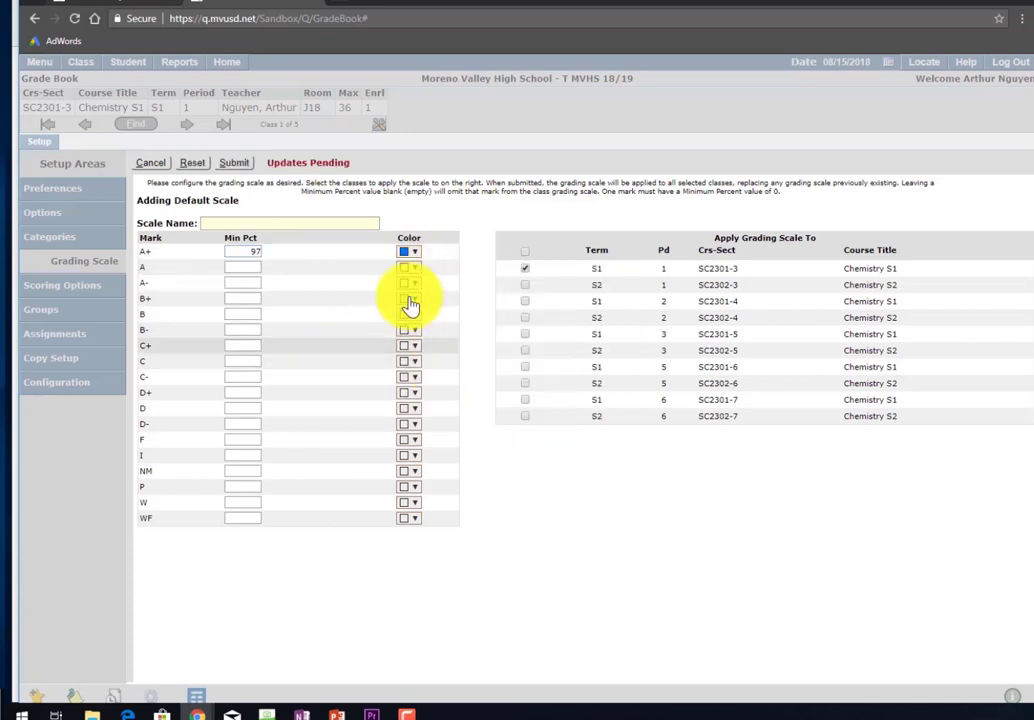
{"action": "left_click", "coordinate": [152, 166]}
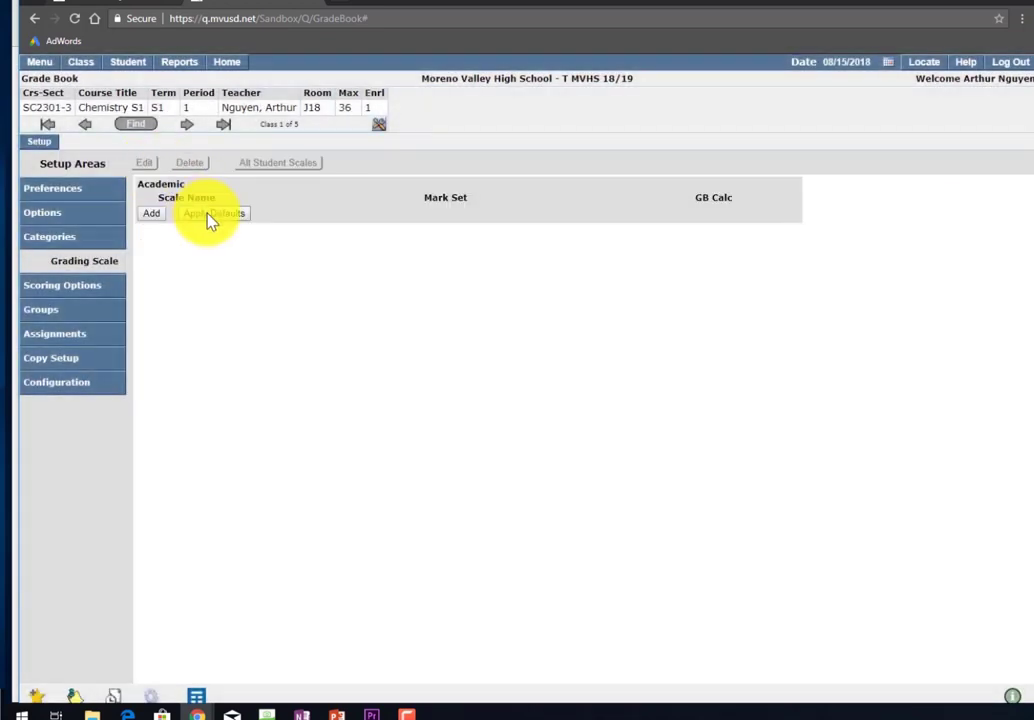
- Apply the default grading scale to the period 1 Chemistry S1 class
{"action": "left_click", "coordinate": [212, 214]}
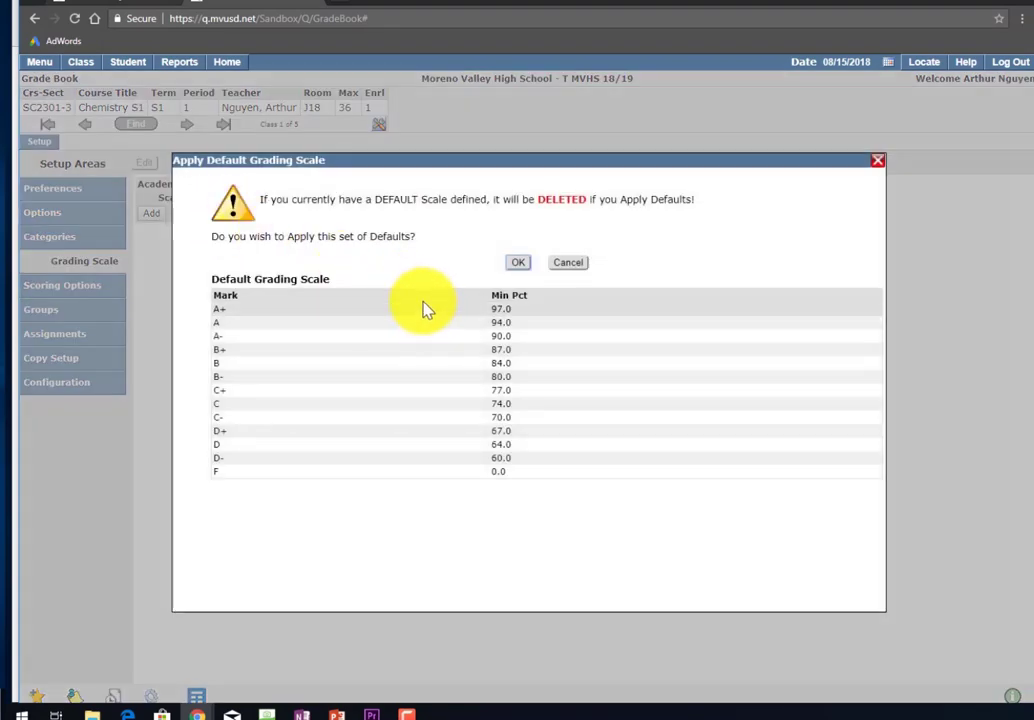
{"action": "left_click", "coordinate": [518, 265]}
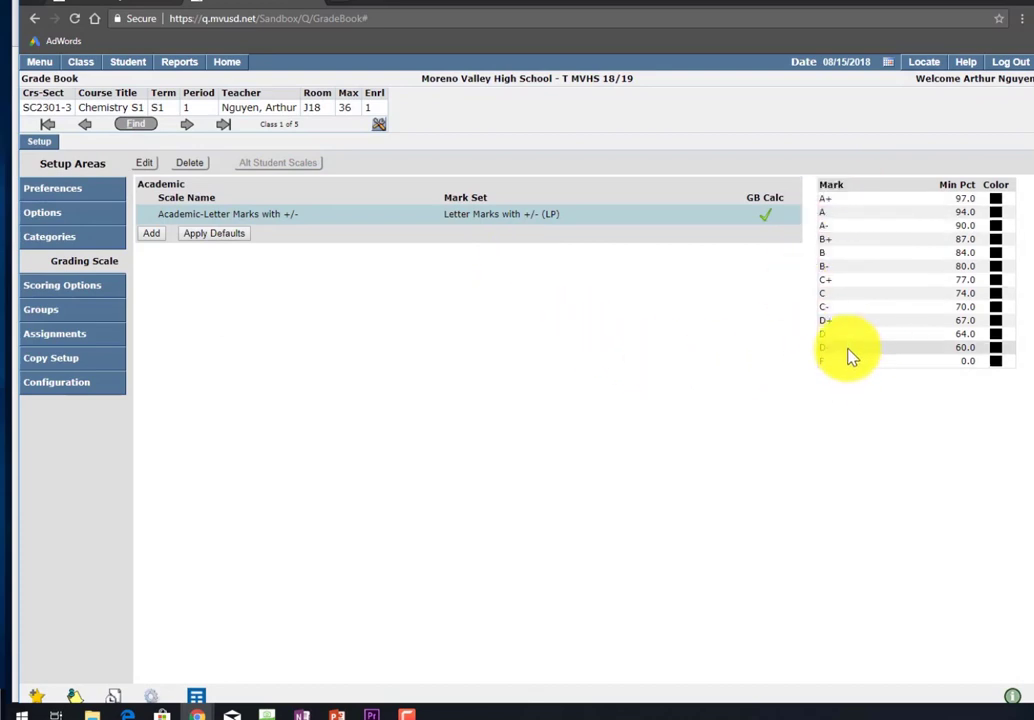
{"action": "left_click", "coordinate": [966, 216]}
{"action": "left_click", "coordinate": [980, 360]}
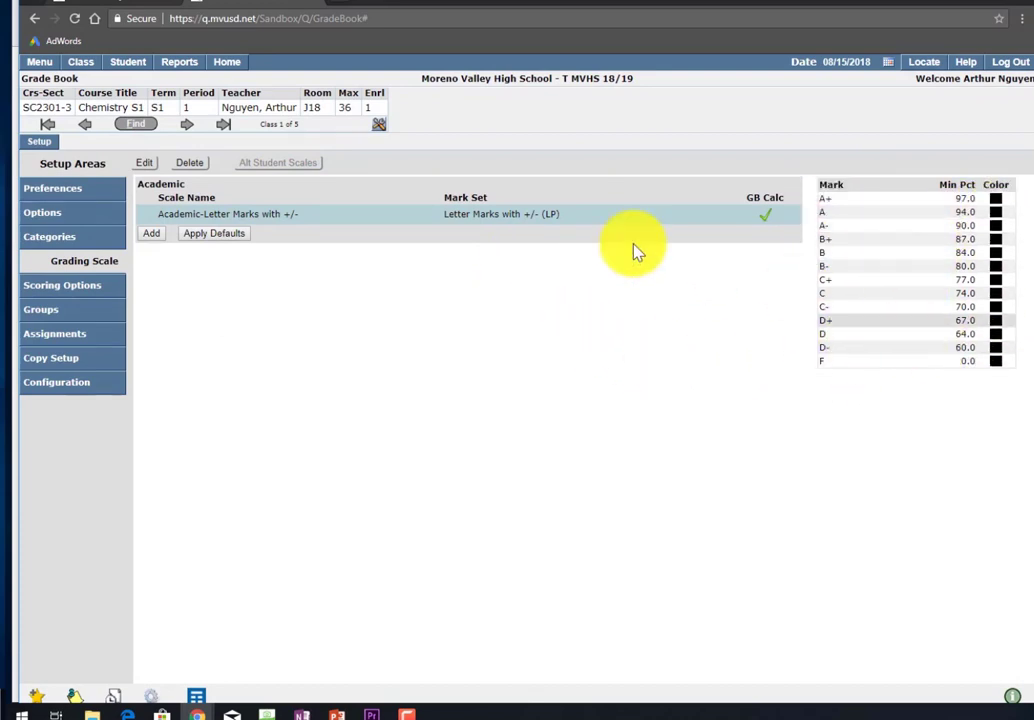
- Edit the academic letter-mark grading scale to give the A+ mark a blue color, and submit the change
{"action": "left_click", "coordinate": [146, 164]}
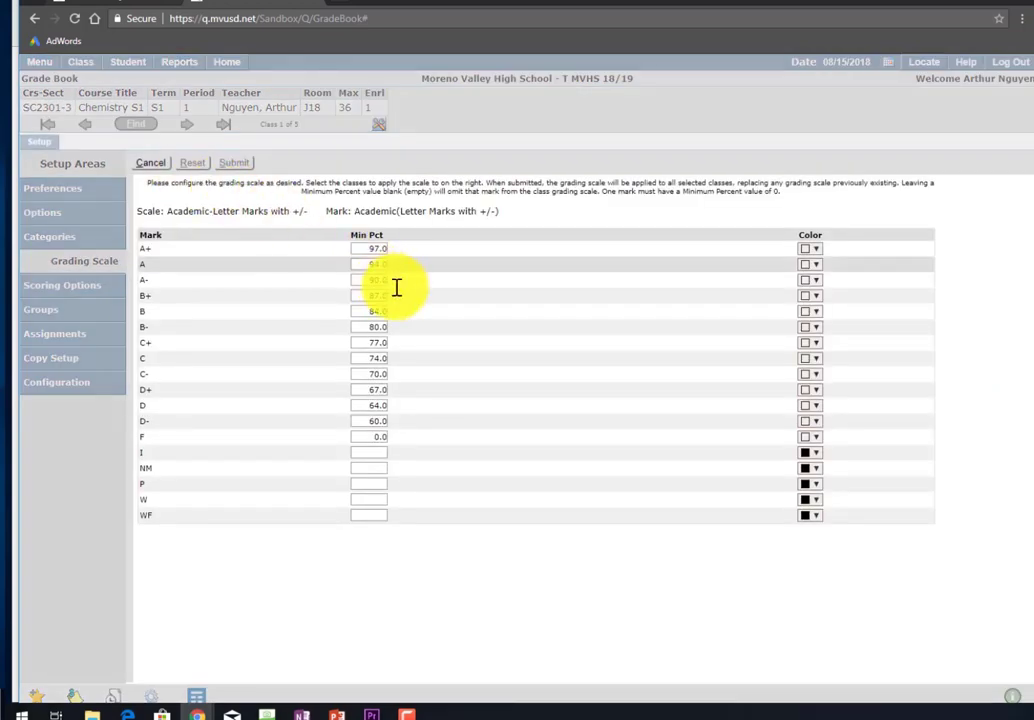
{"action": "left_click", "coordinate": [812, 250]}
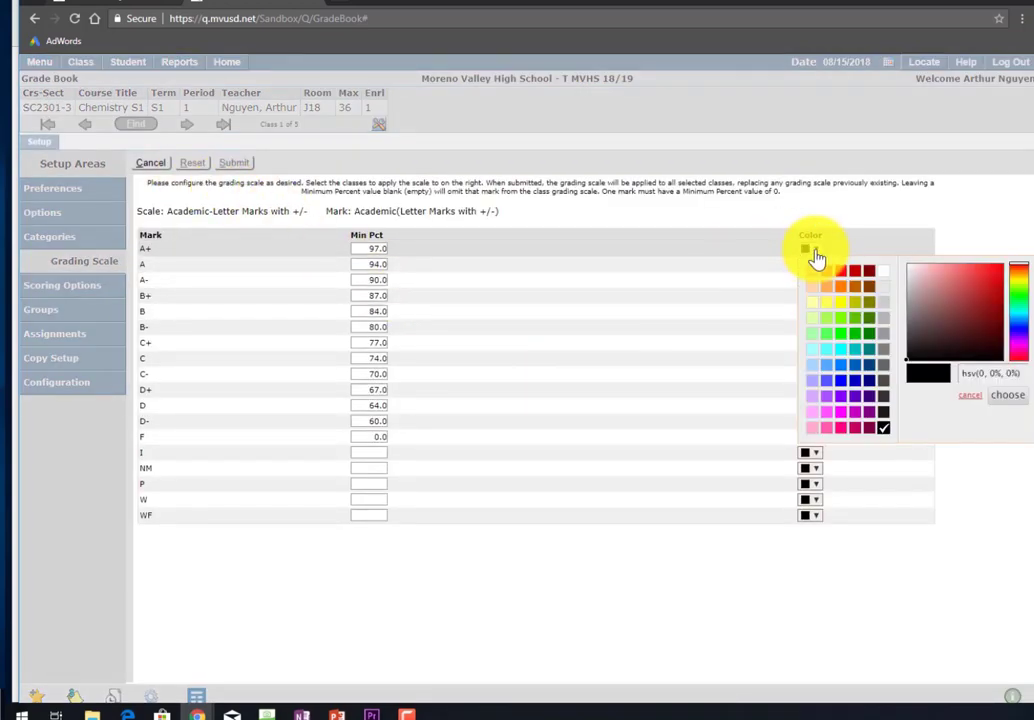
{"action": "left_click", "coordinate": [866, 367]}
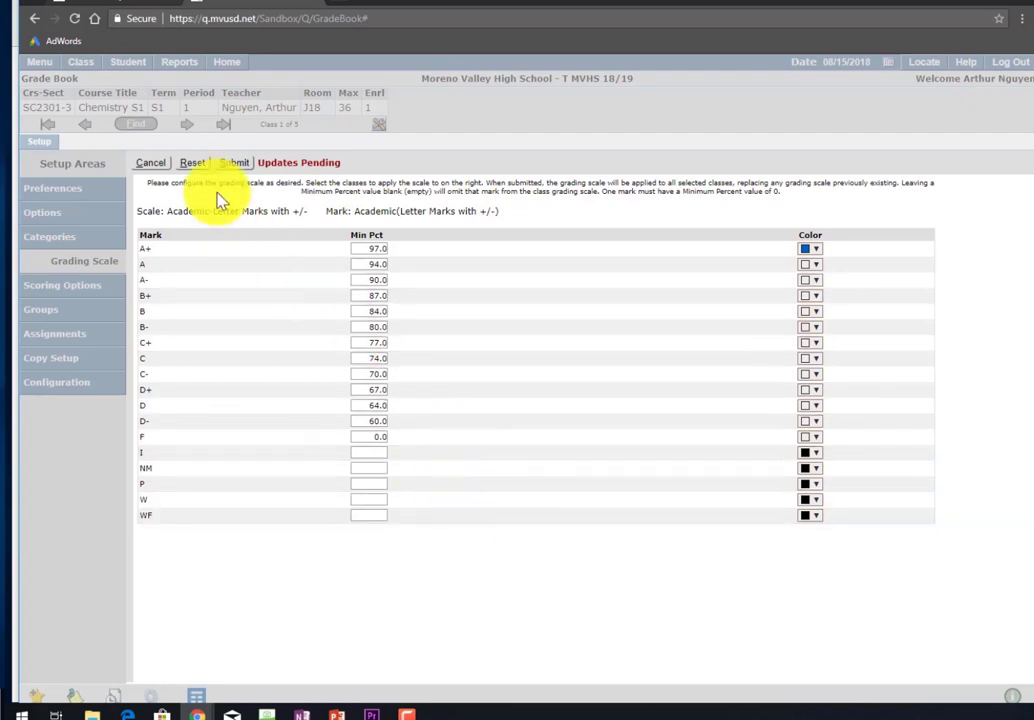
{"action": "left_click", "coordinate": [236, 166]}
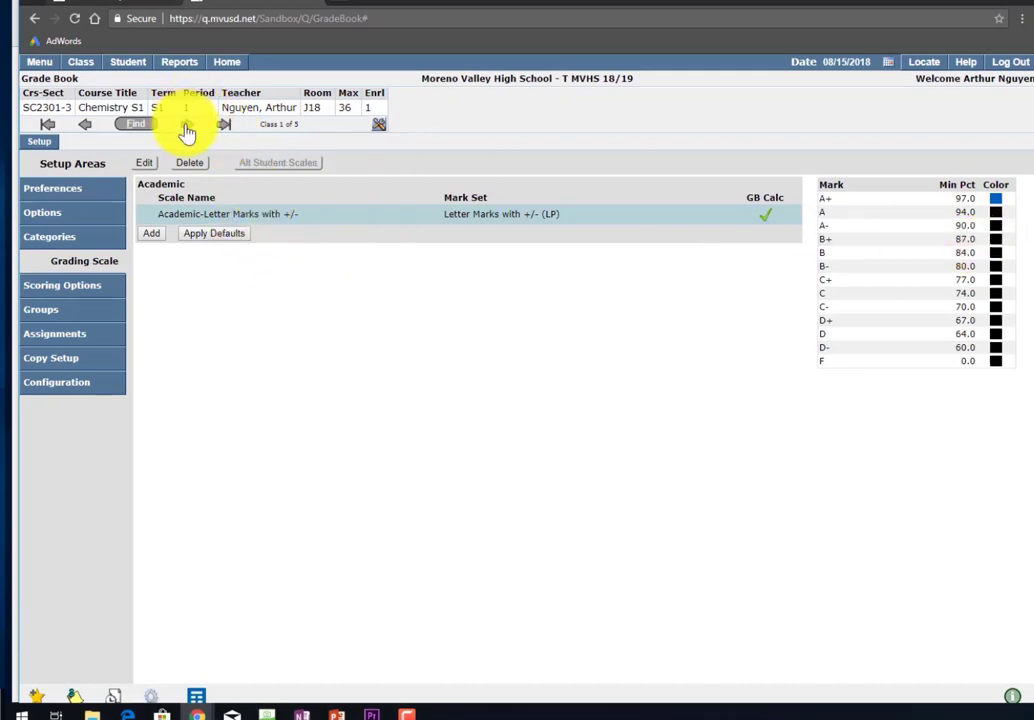
{"action": "left_click", "coordinate": [214, 106]}
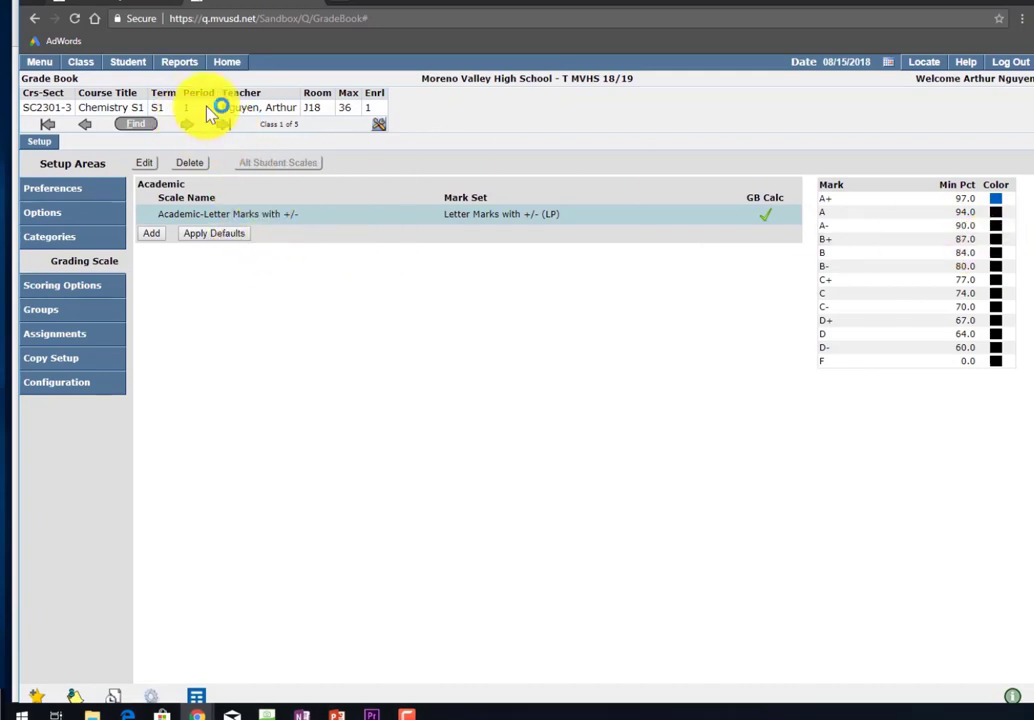
- Add a score option in the Scoring Options setup area with code M and description "Did not turn in"
{"action": "left_click", "coordinate": [88, 290]}
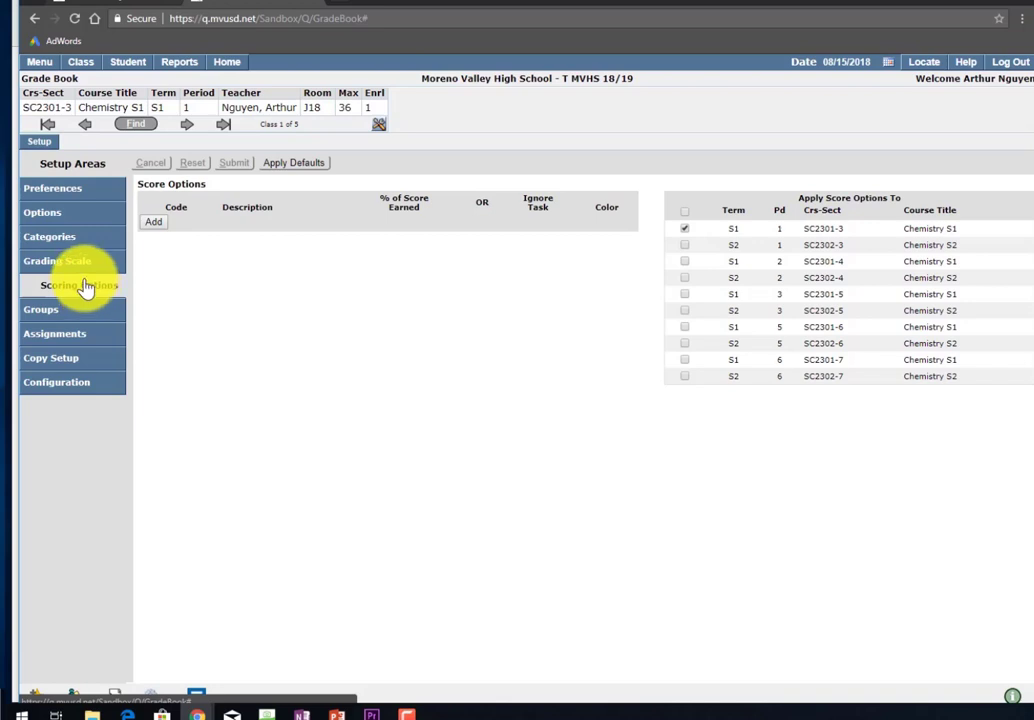
{"action": "left_click", "coordinate": [154, 224]}
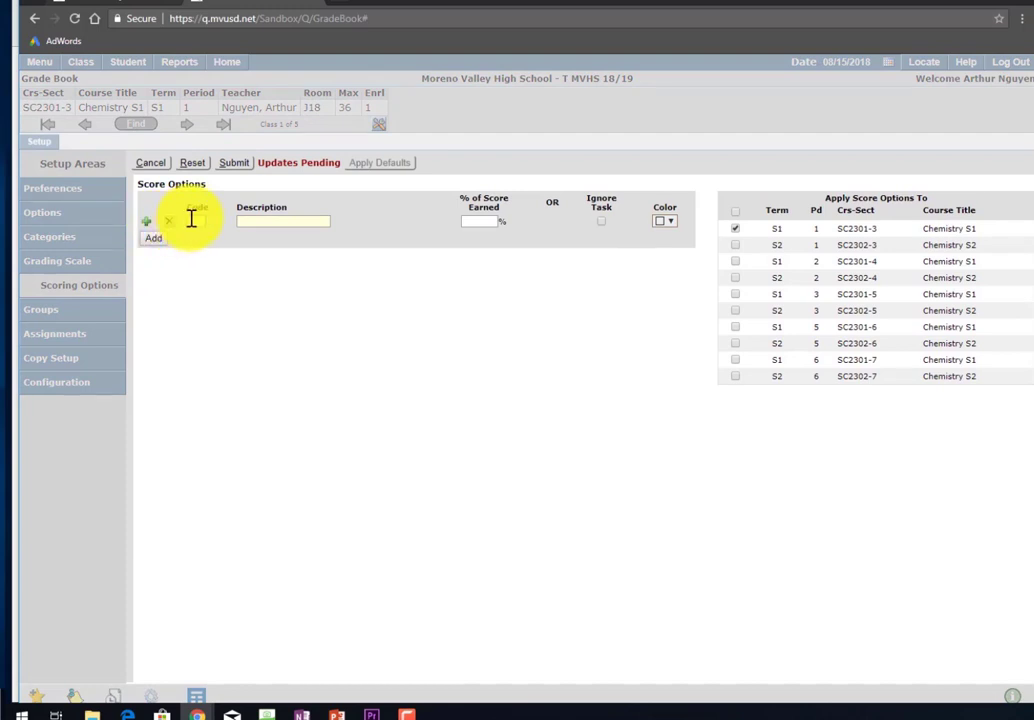
{"action": "type", "text": "m"}
{"action": "left_click", "coordinate": [274, 222]}
{"action": "type", "text": "Did not turn in"}
{"action": "left_click", "coordinate": [214, 245]}
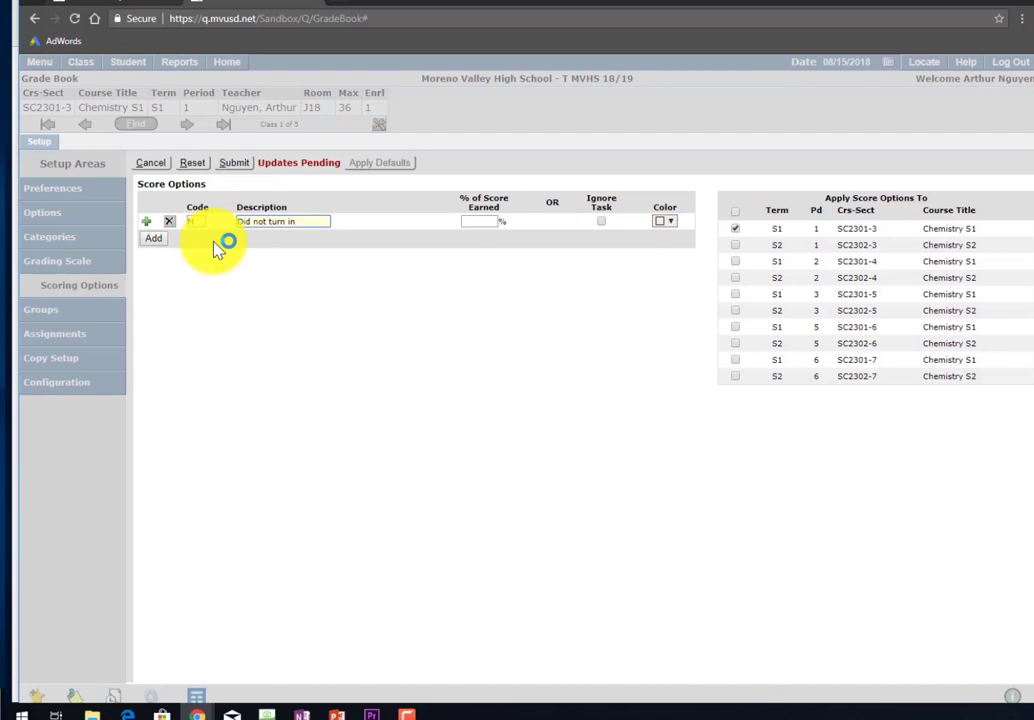
- Add a second score option with code C and description "Cheating"
{"action": "left_click", "coordinate": [152, 242]}
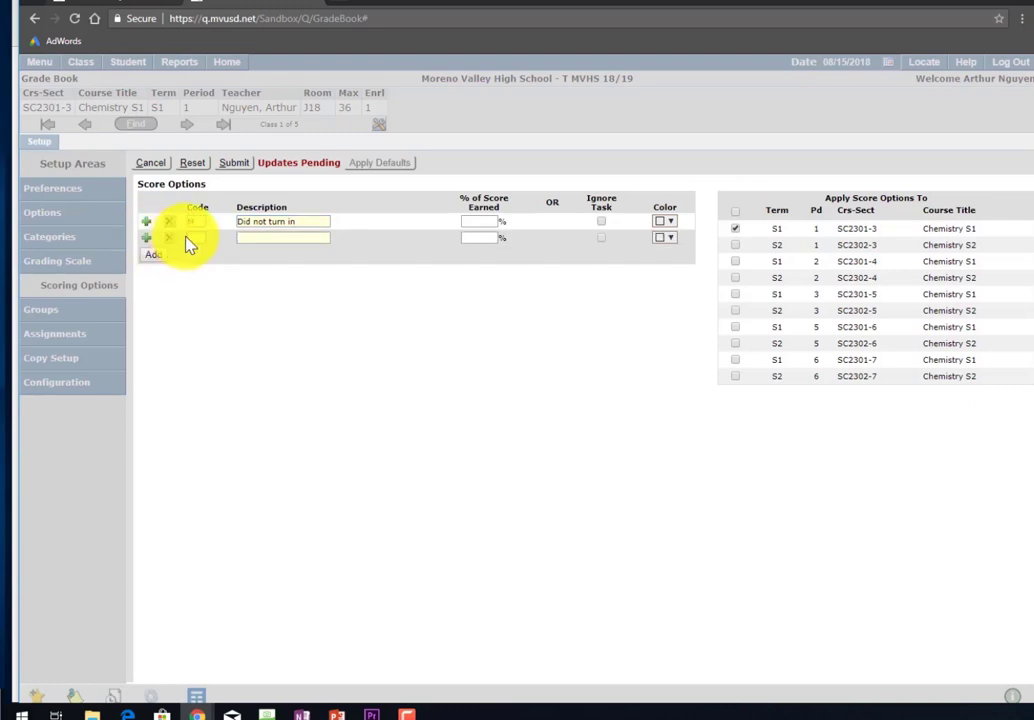
{"action": "type", "text": "C"}
{"action": "left_click", "coordinate": [269, 237]}
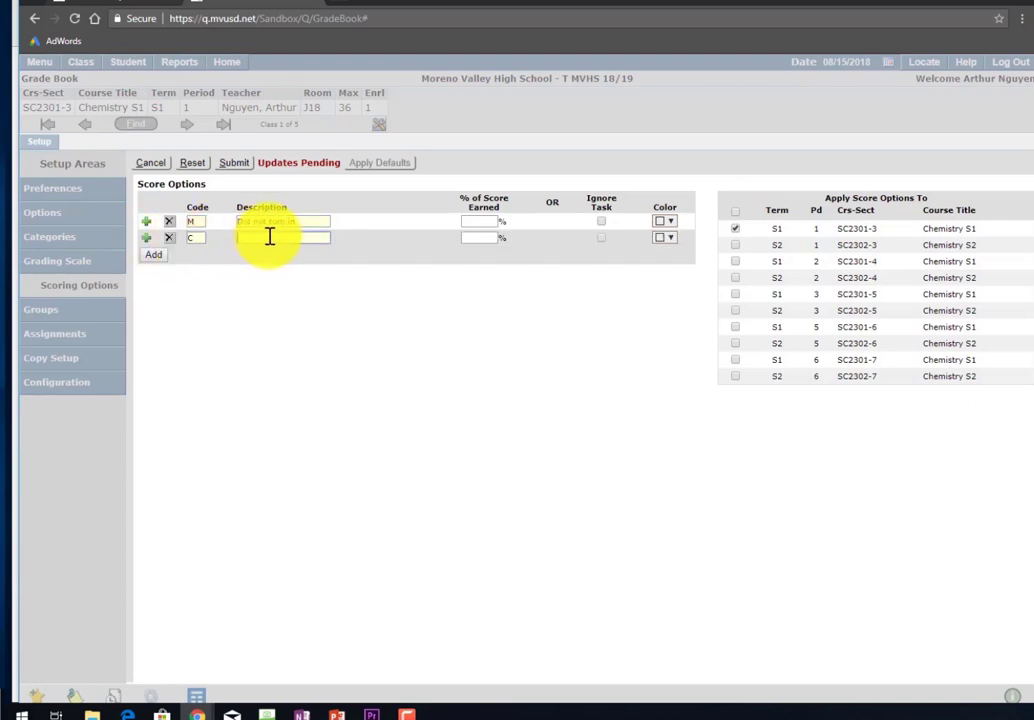
{"action": "type", "text": "Cheating"}
- Set the percentage of score earned to 0 for both the Did not turn in and Cheating options
{"action": "left_click", "coordinate": [480, 221]}
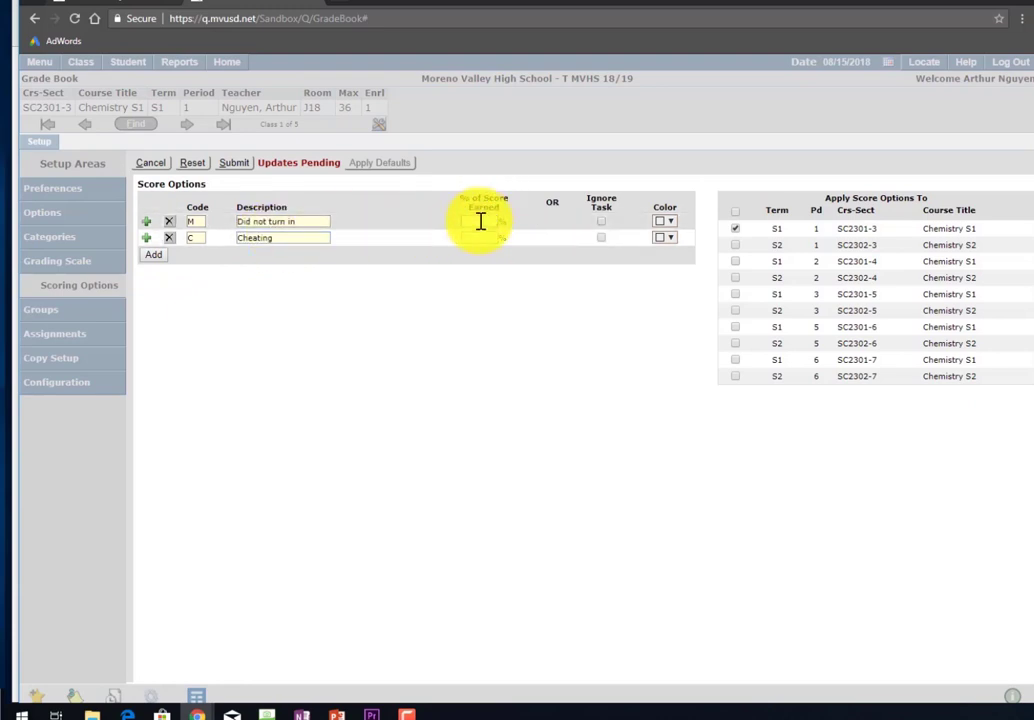
{"action": "type", "text": "0"}
{"action": "left_click", "coordinate": [483, 237]}
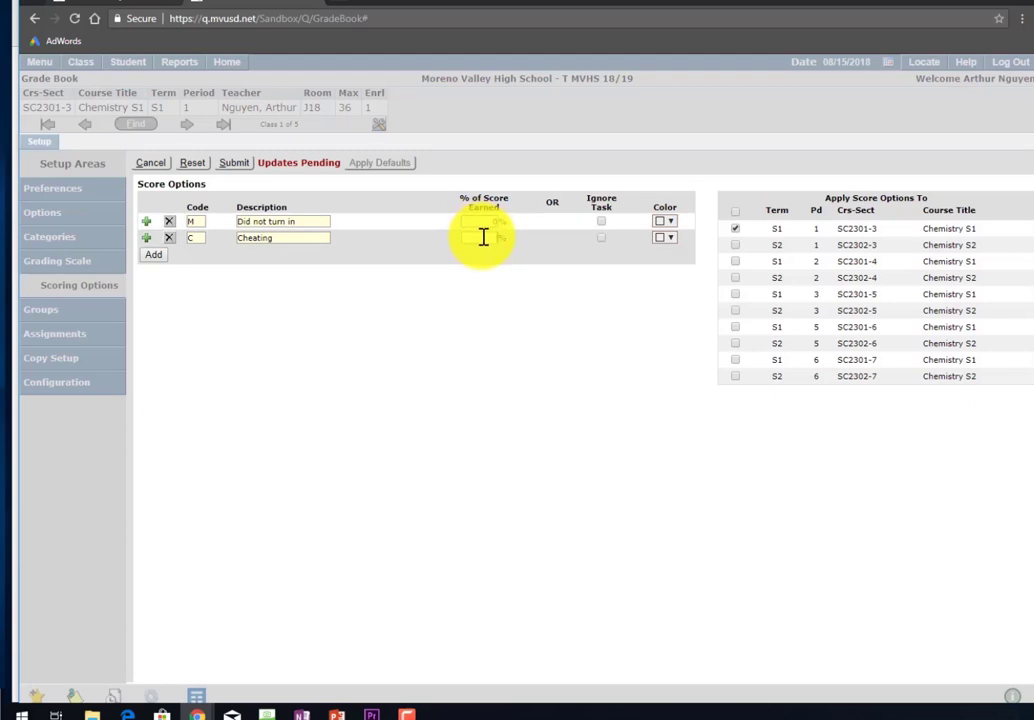
{"action": "type", "text": "0"}
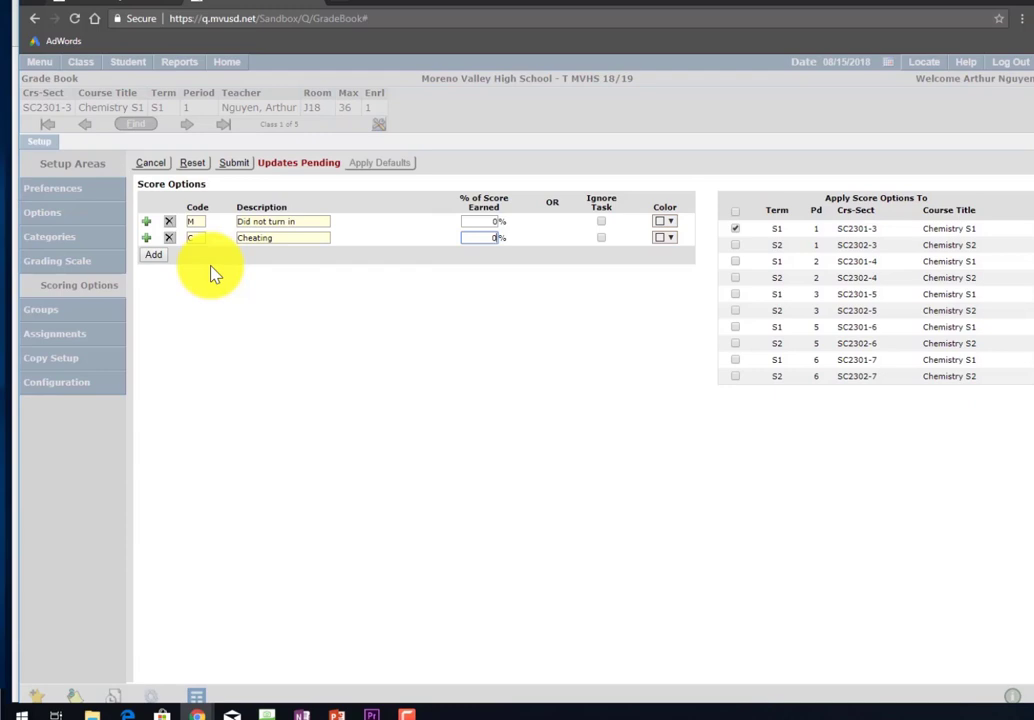
- Add a third score option with code E and description "Excused", set to ignore the task
{"action": "left_click", "coordinate": [157, 256]}
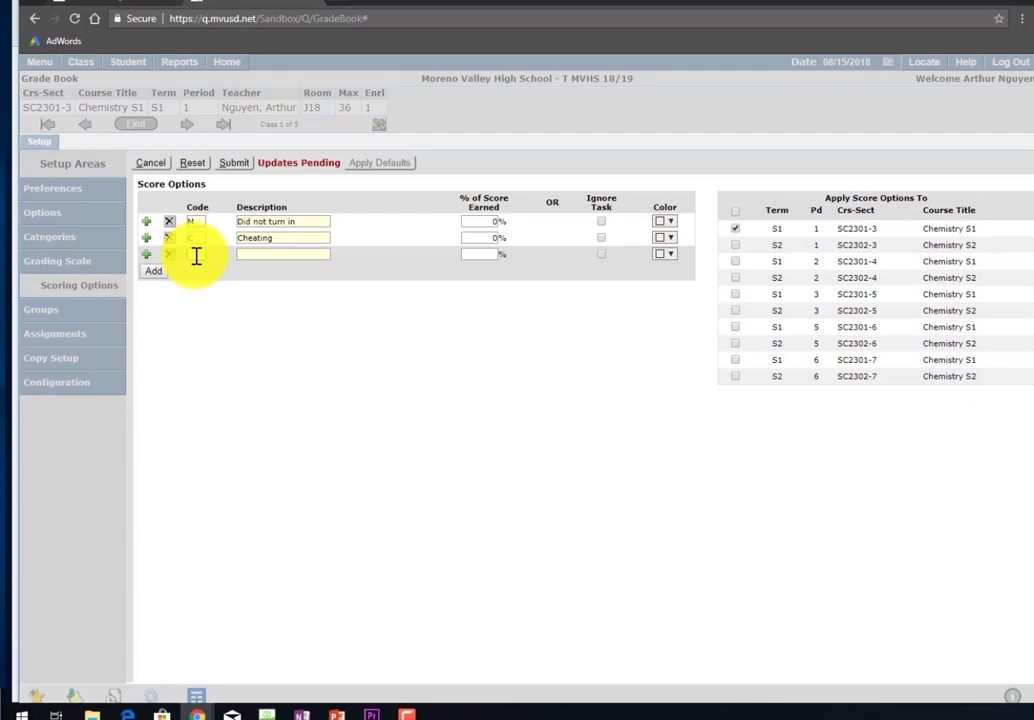
{"action": "type", "text": "E"}
{"action": "left_click", "coordinate": [261, 256]}
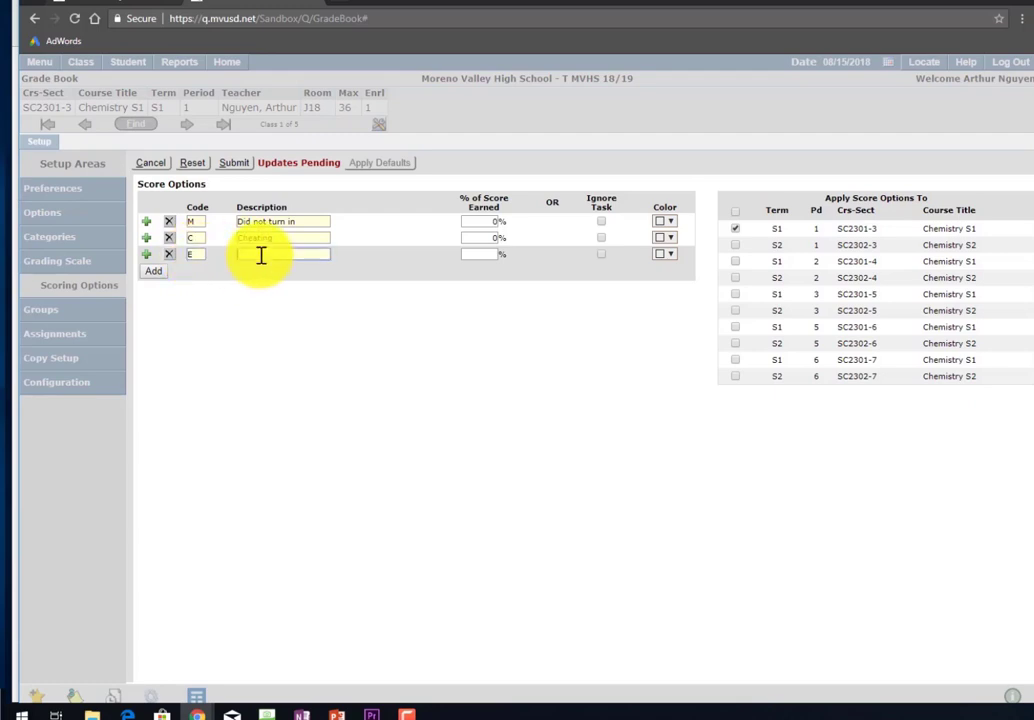
{"action": "type", "text": "Excused"}
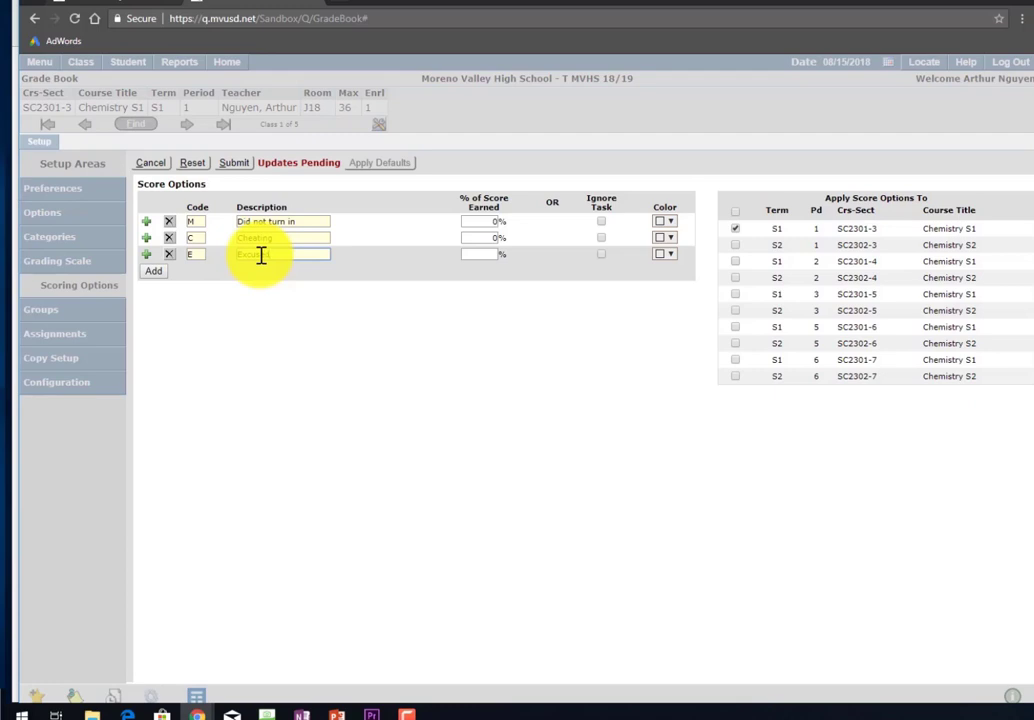
{"action": "left_click", "coordinate": [492, 250]}
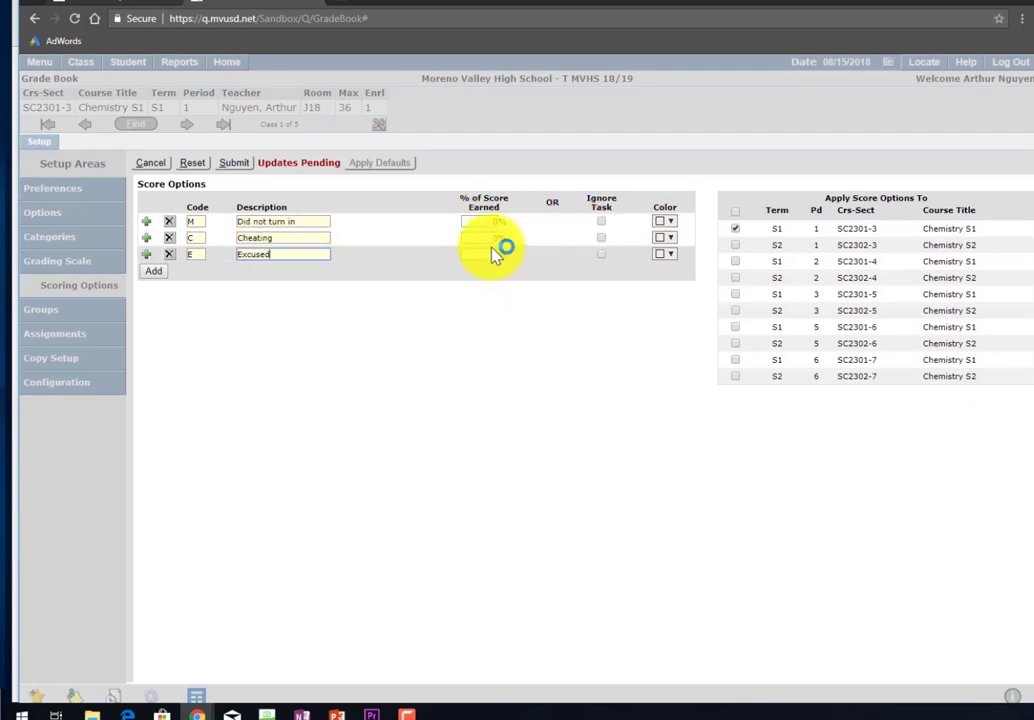
{"action": "left_click", "coordinate": [603, 255]}
- Color the Excused option light pink, the Cheating option red and the Did not turn in option orange
{"action": "left_click", "coordinate": [668, 255]}
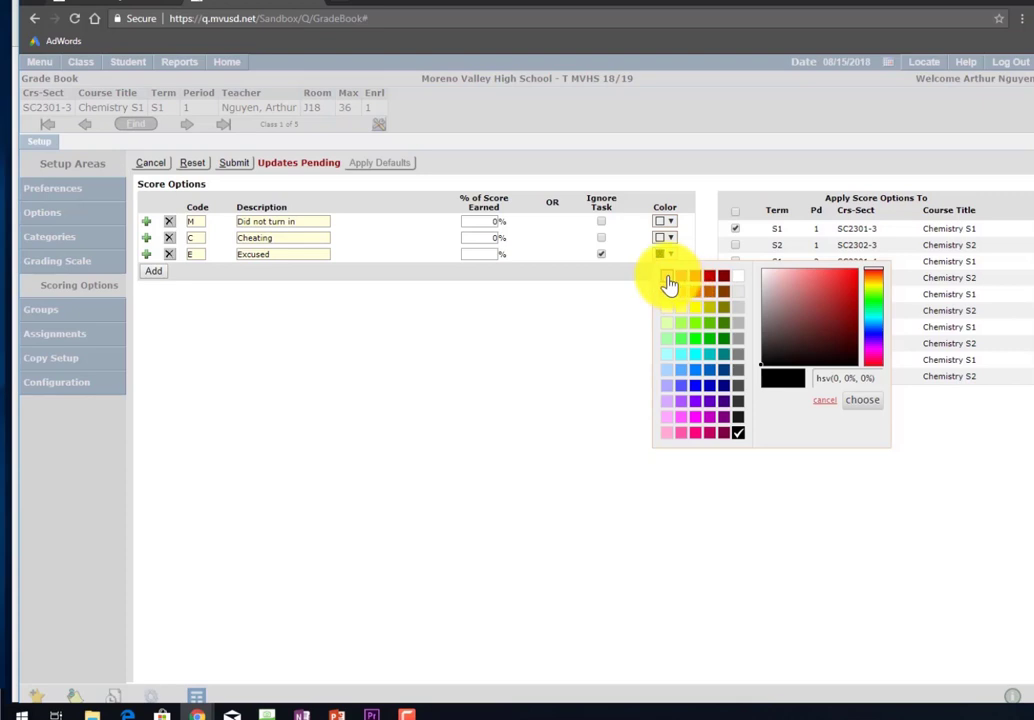
{"action": "left_click", "coordinate": [668, 266]}
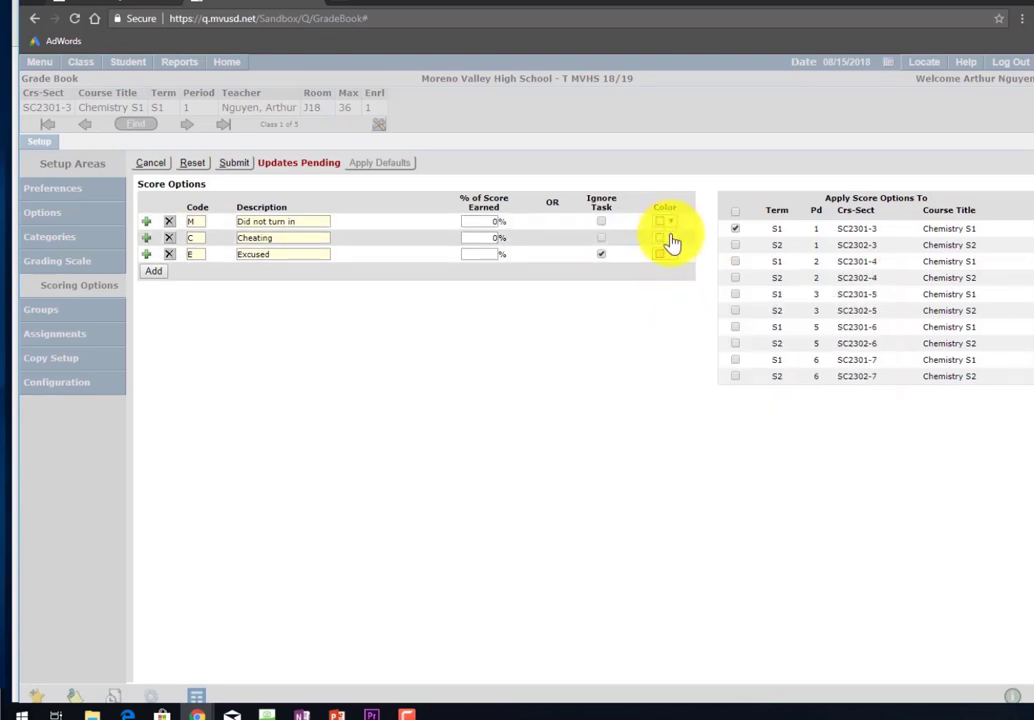
{"action": "left_click", "coordinate": [668, 242]}
{"action": "left_click", "coordinate": [697, 265]}
{"action": "left_click", "coordinate": [669, 224]}
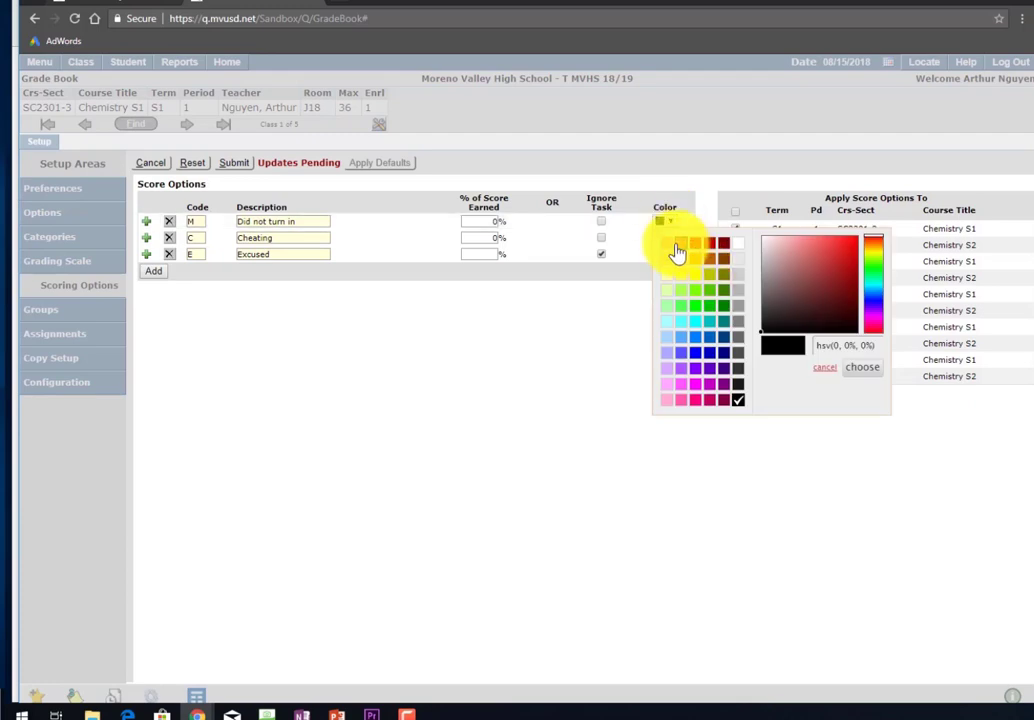
{"action": "left_click", "coordinate": [690, 264]}
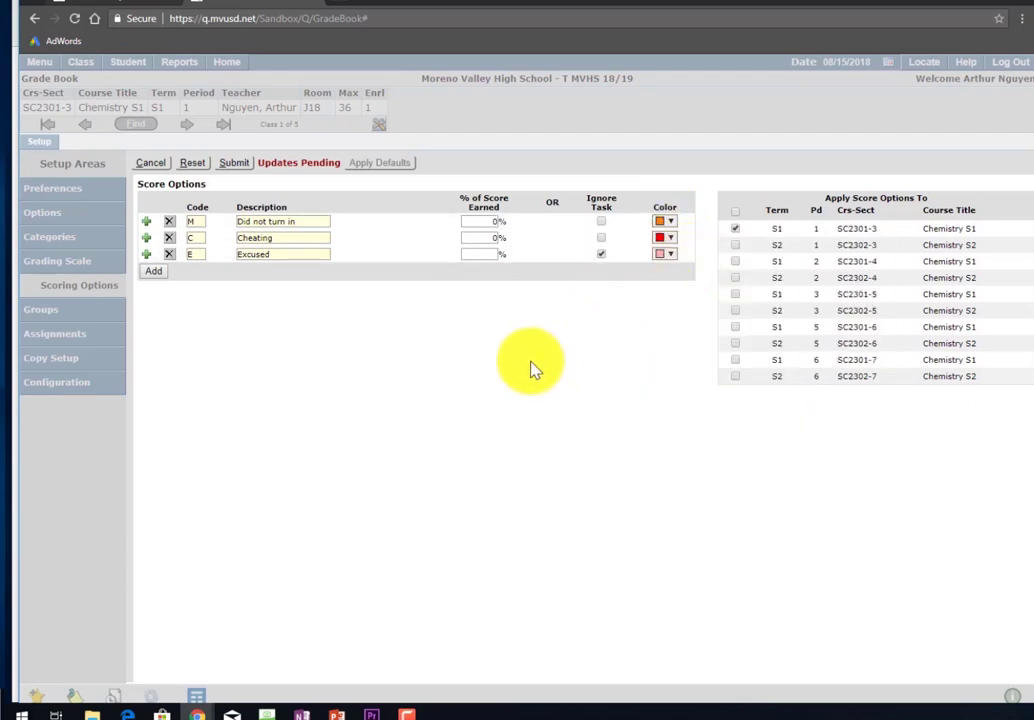
- Add a score option with code 1d, description "1 day late" and 80% of score earned, and submit the score options
{"action": "left_click", "coordinate": [153, 272]}
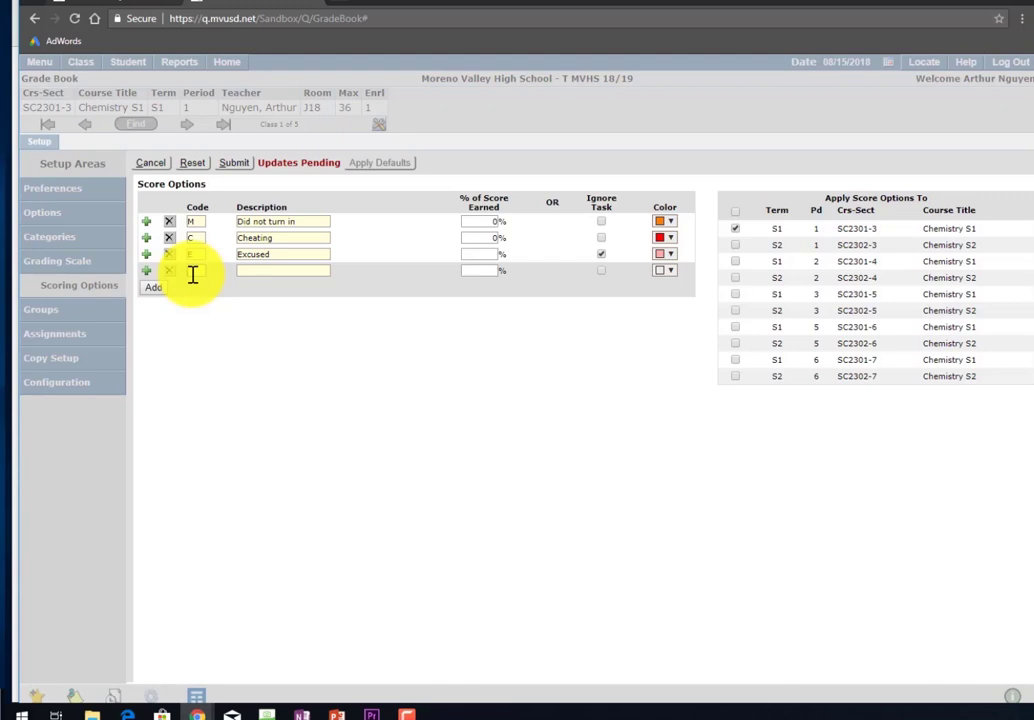
{"action": "type", "text": "1d"}
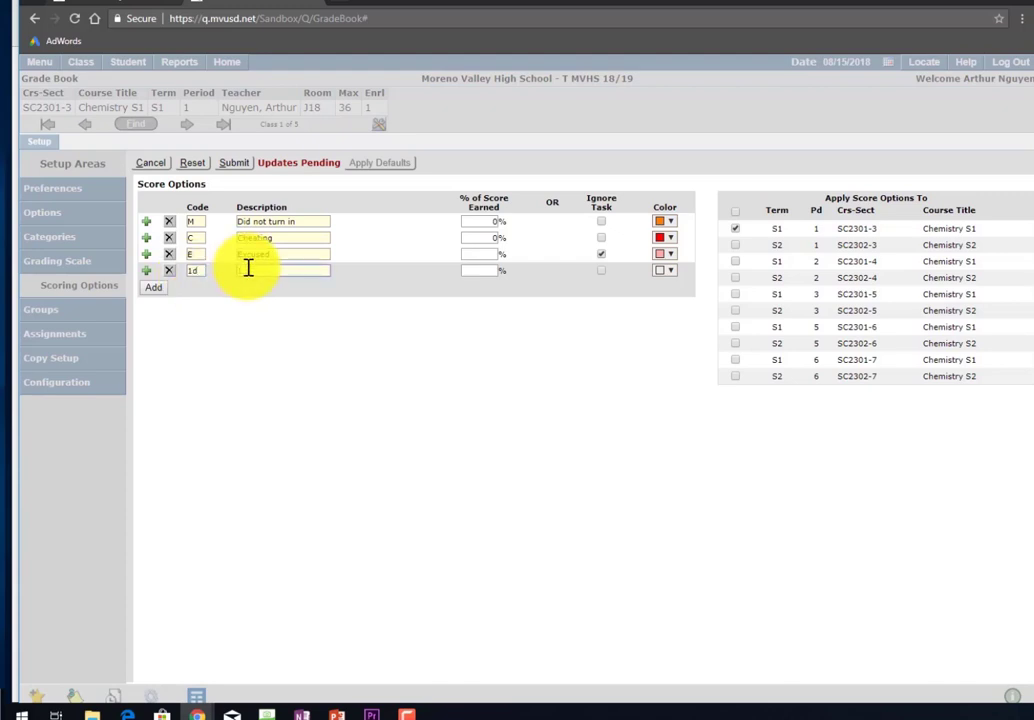
{"action": "type", "text": "1 day late"}
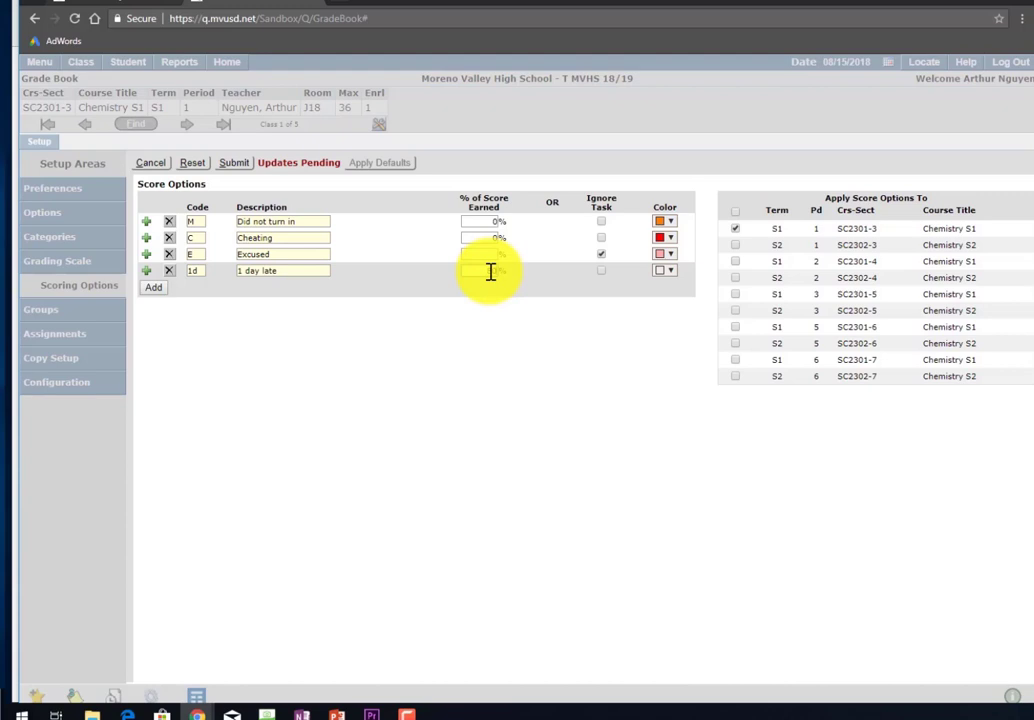
{"action": "left_click", "coordinate": [491, 272]}
{"action": "type", "text": "80"}
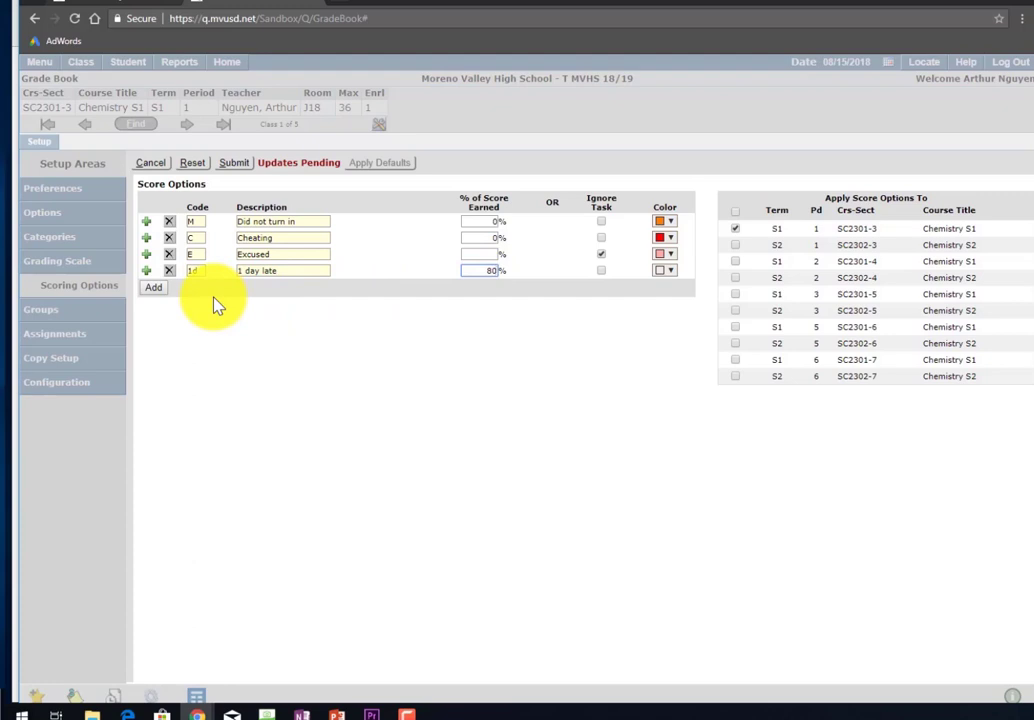
{"action": "left_click", "coordinate": [236, 163]}
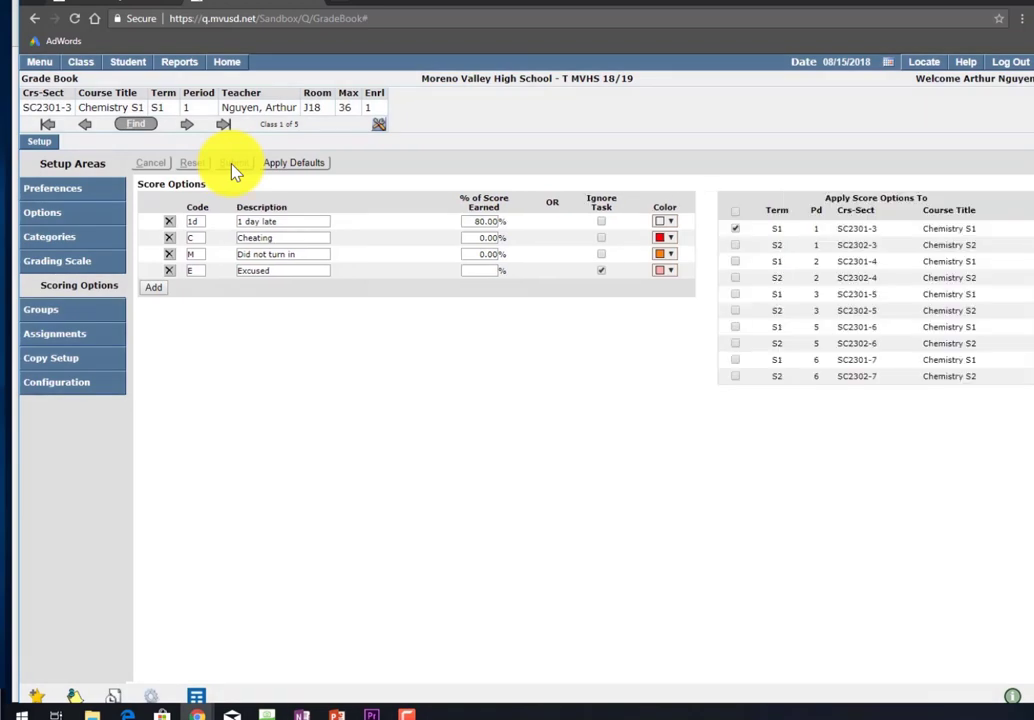
{"action": "left_click", "coordinate": [826, 240]}
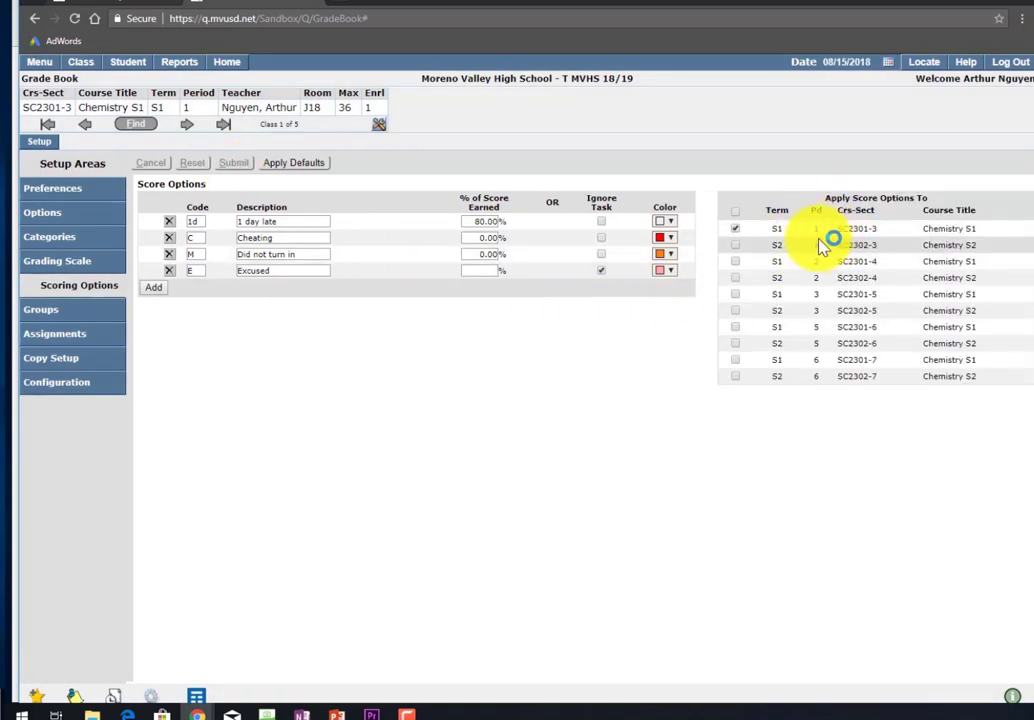
- View the Groups setup area, and start a new assignment in the Assignments setup area
{"action": "left_click", "coordinate": [78, 313]}
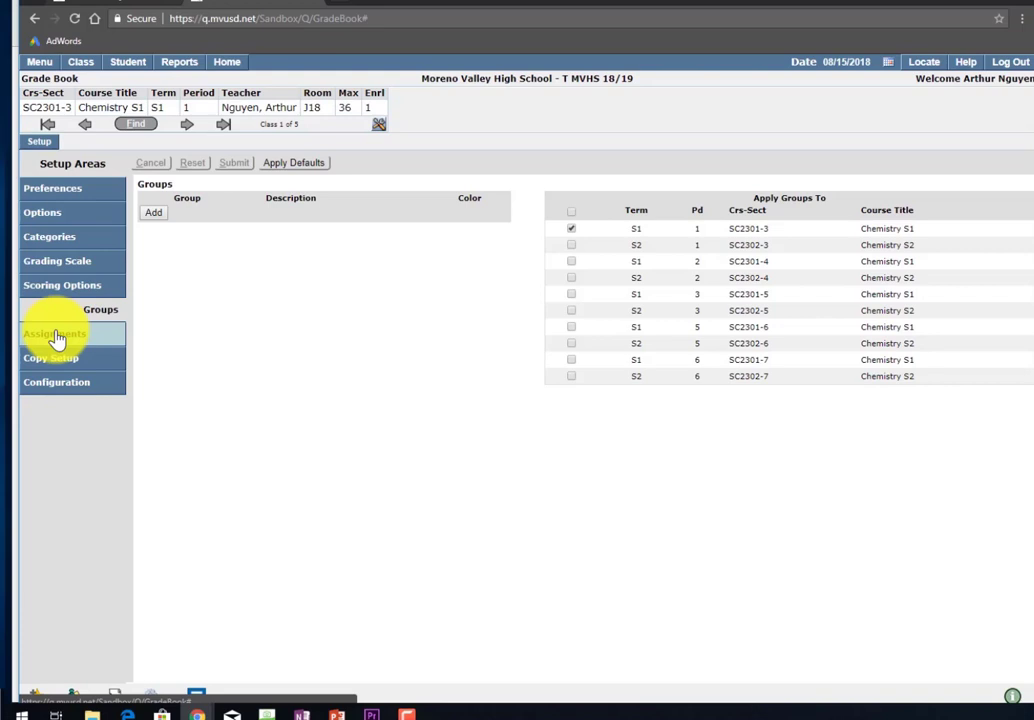
{"action": "left_click", "coordinate": [57, 336]}
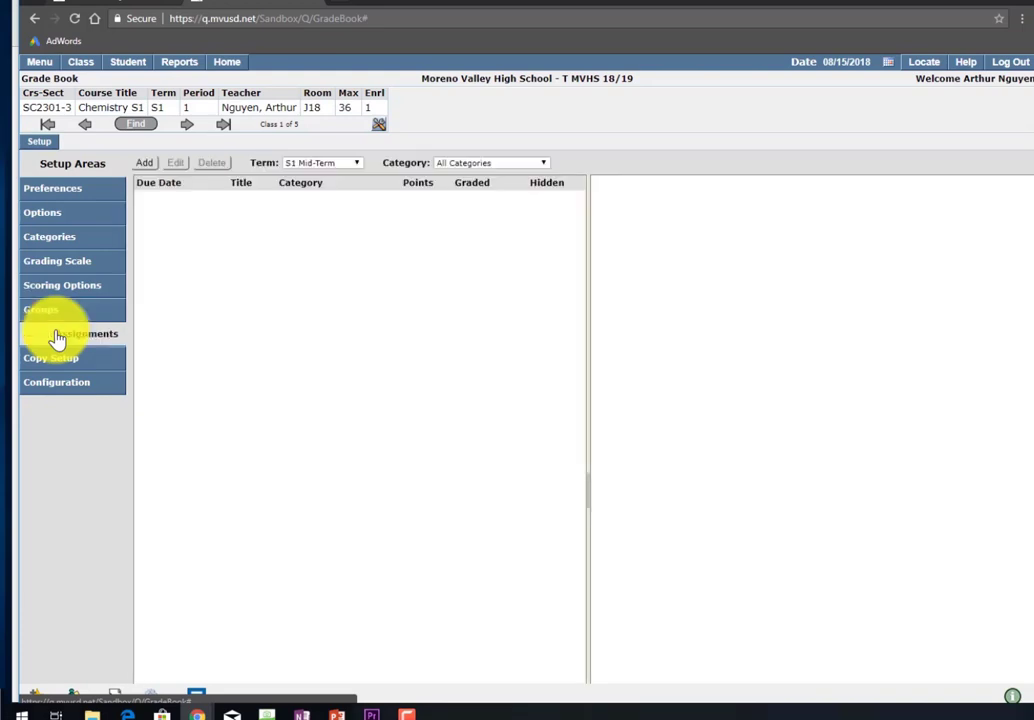
{"action": "left_click", "coordinate": [143, 164]}
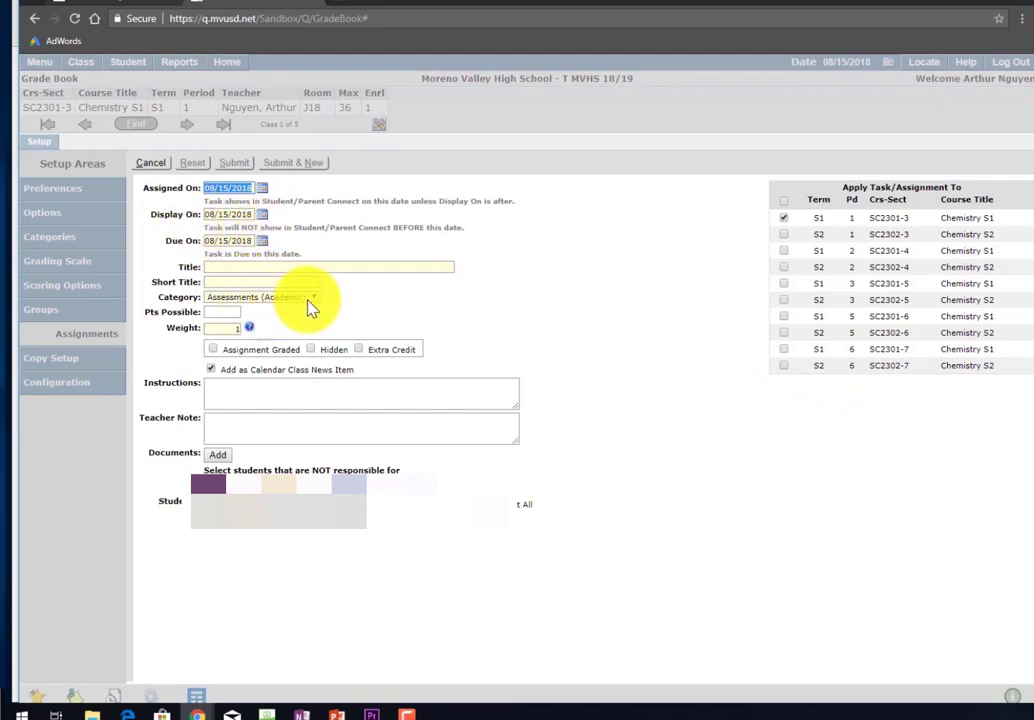
- Look through the category choices and fields of the new assignment form, and cancel the assignment without saving it
{"action": "left_click", "coordinate": [309, 299]}
{"action": "left_click", "coordinate": [300, 311]}
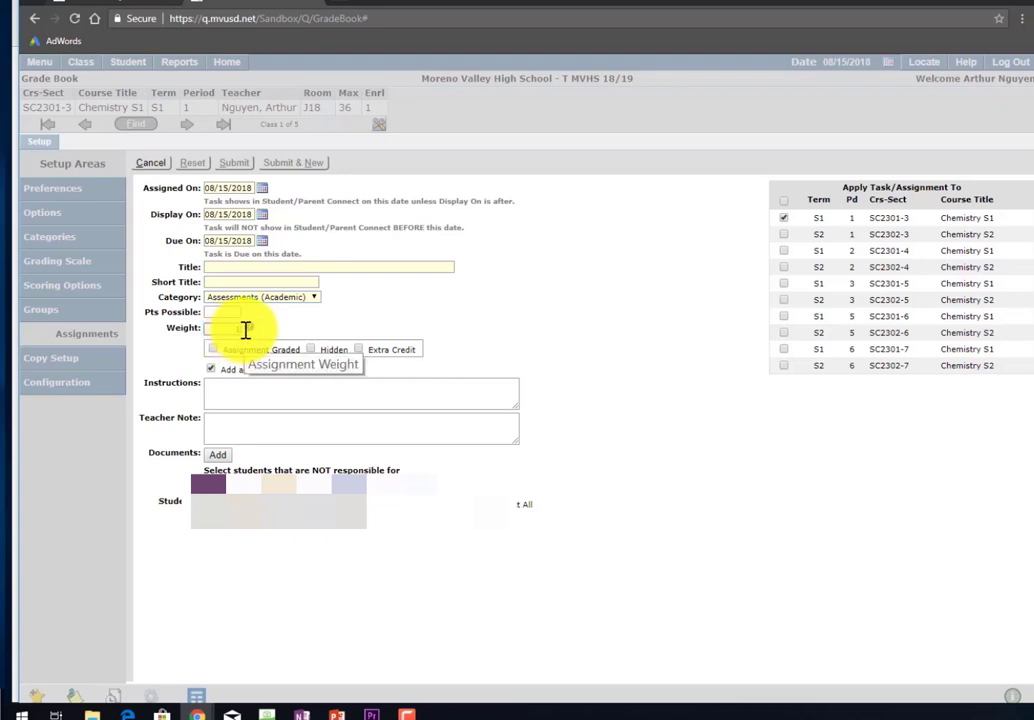
{"action": "left_click", "coordinate": [255, 351]}
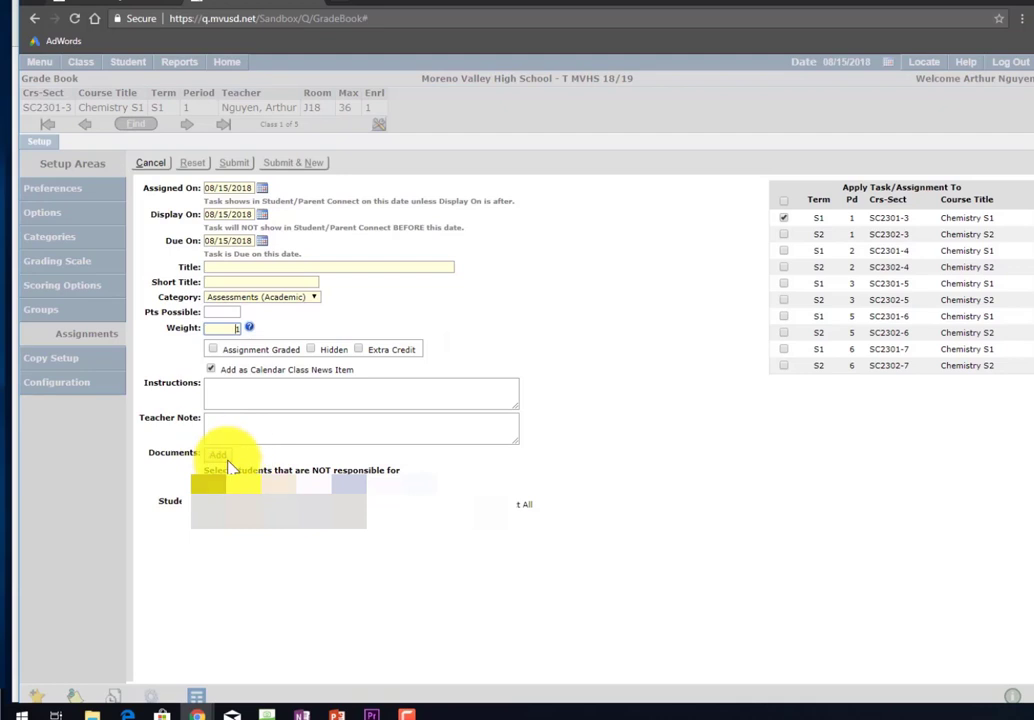
{"action": "left_click", "coordinate": [152, 165]}
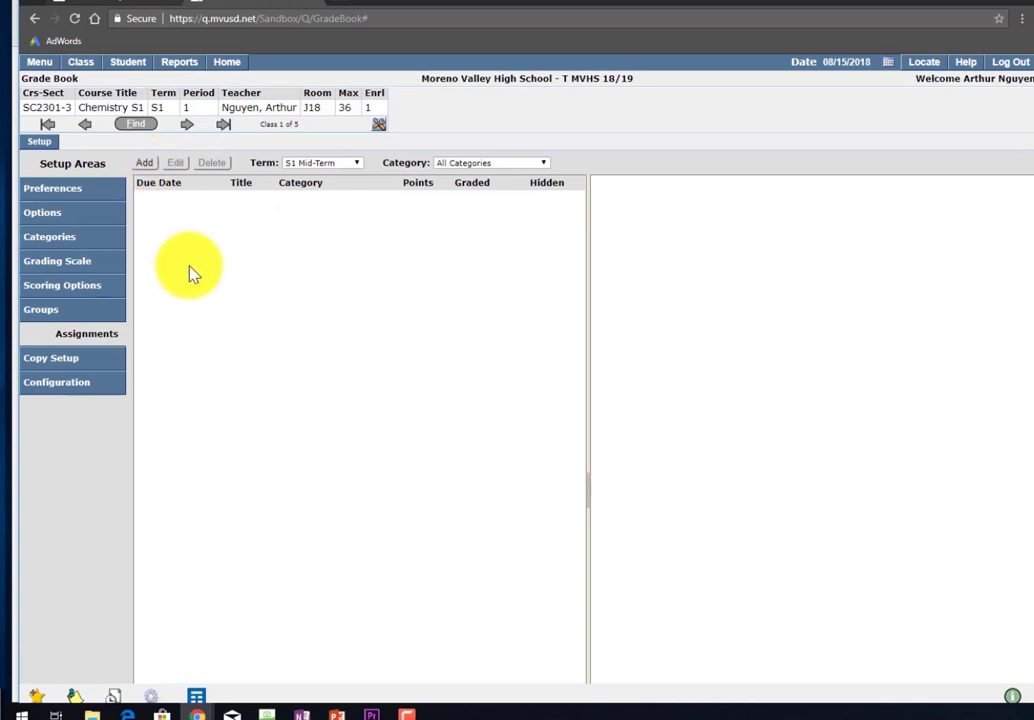
- Check the configuration checklist, and copy the class options from the 2019 S1 period 1 Chemistry S1 class to all other listed classes
{"action": "left_click", "coordinate": [100, 385]}
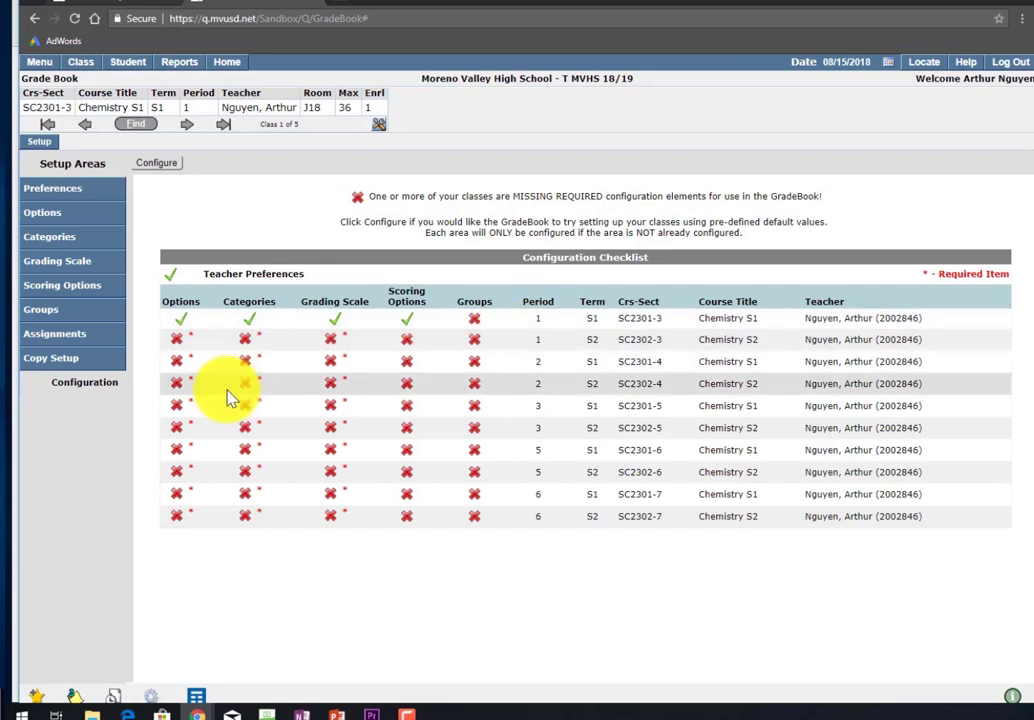
{"action": "left_click", "coordinate": [62, 368]}
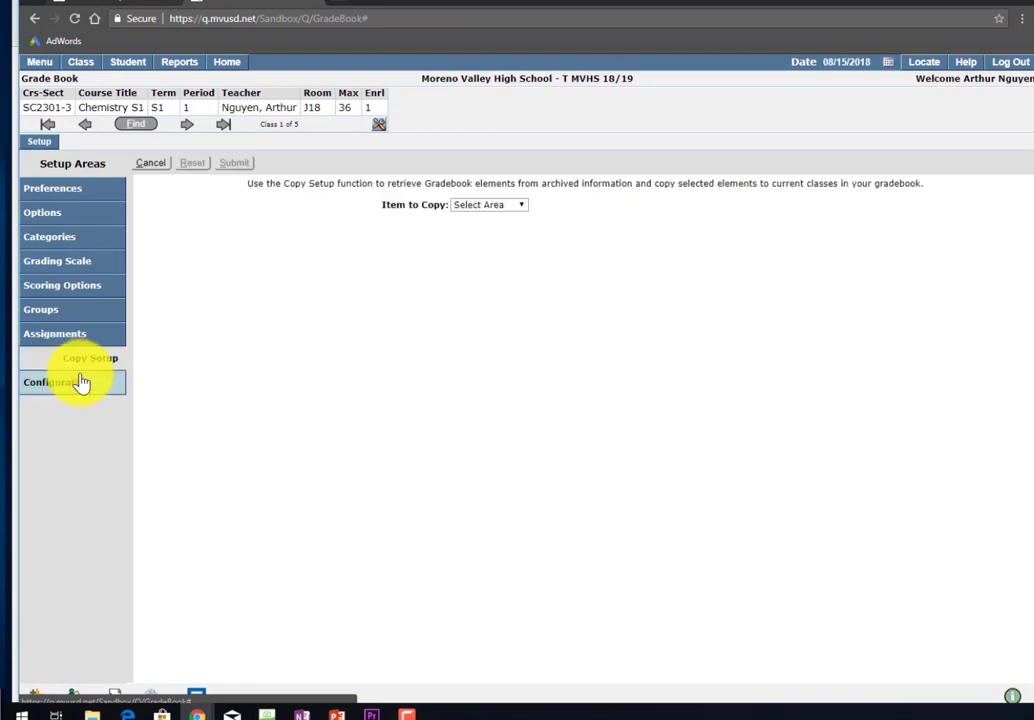
{"action": "left_click", "coordinate": [490, 205]}
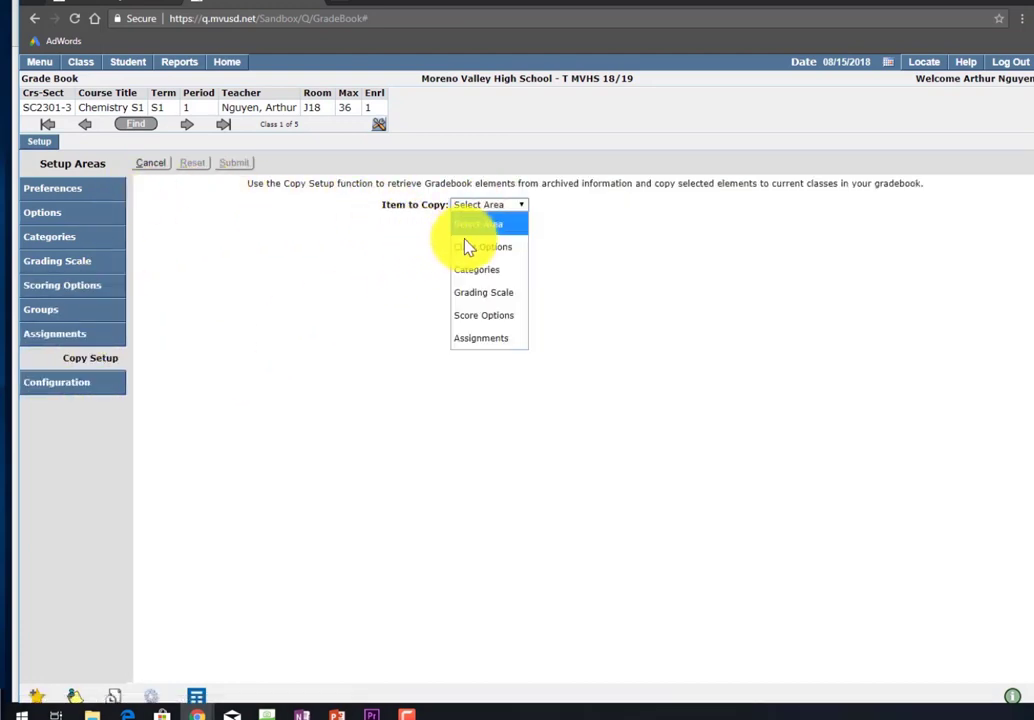
{"action": "left_click", "coordinate": [484, 247]}
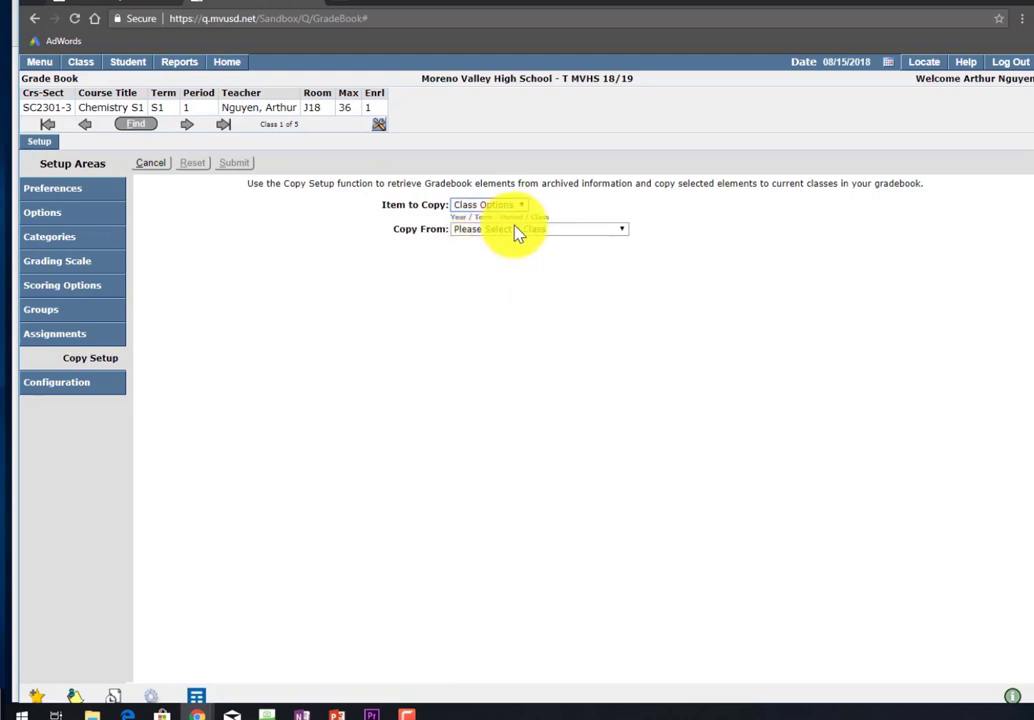
{"action": "left_click", "coordinate": [519, 233]}
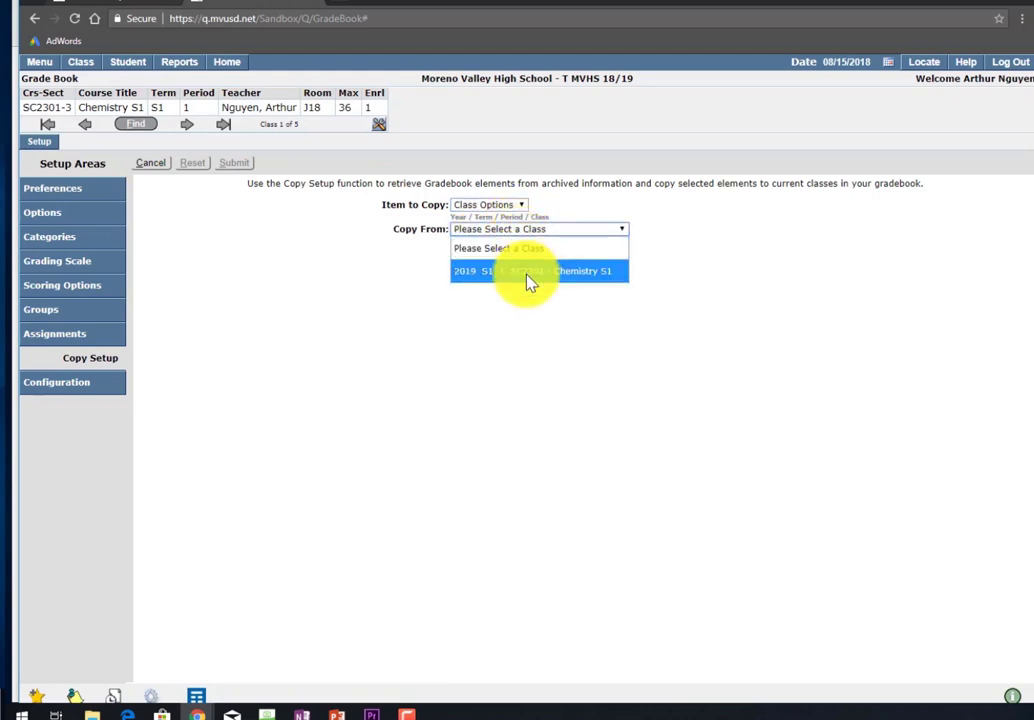
{"action": "left_click", "coordinate": [529, 277]}
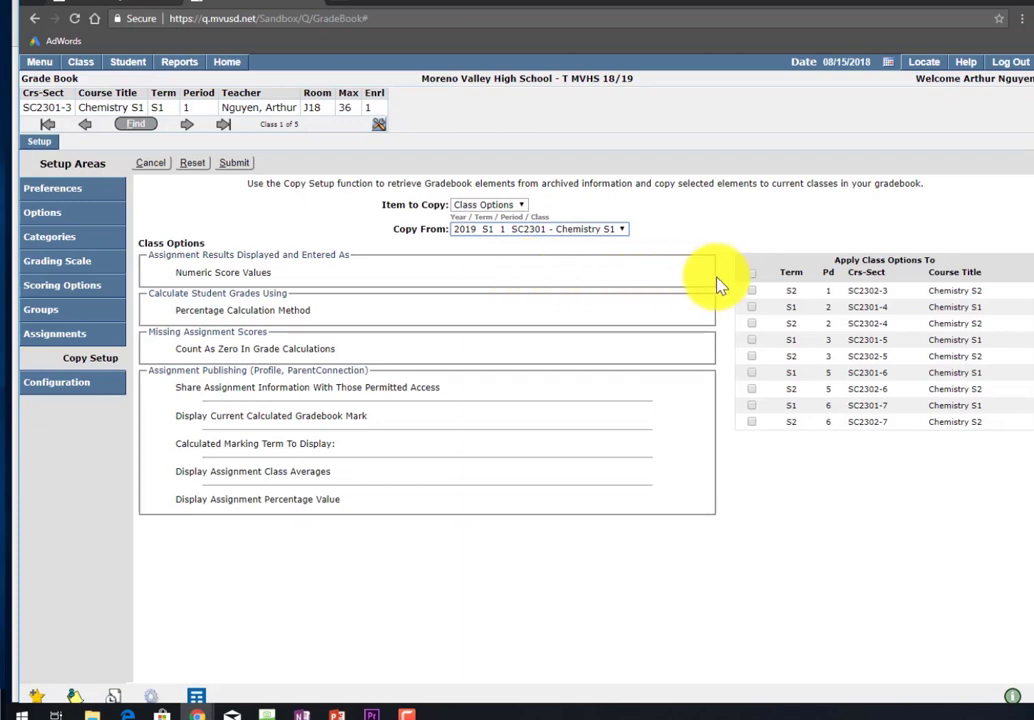
{"action": "left_click", "coordinate": [751, 272]}
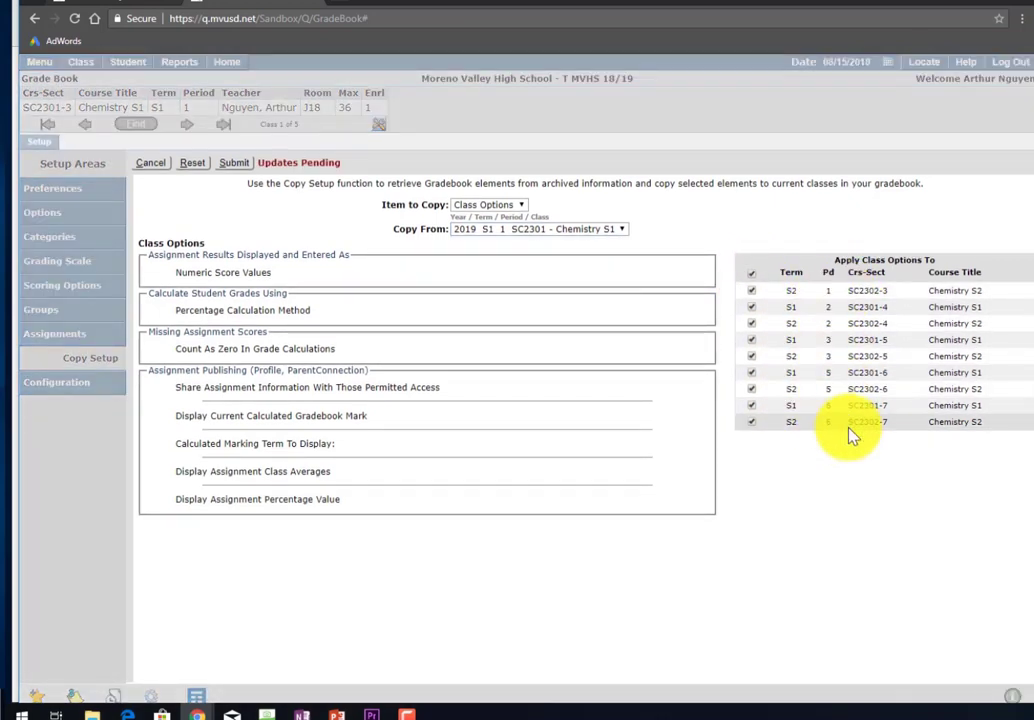
{"action": "left_click", "coordinate": [238, 165]}
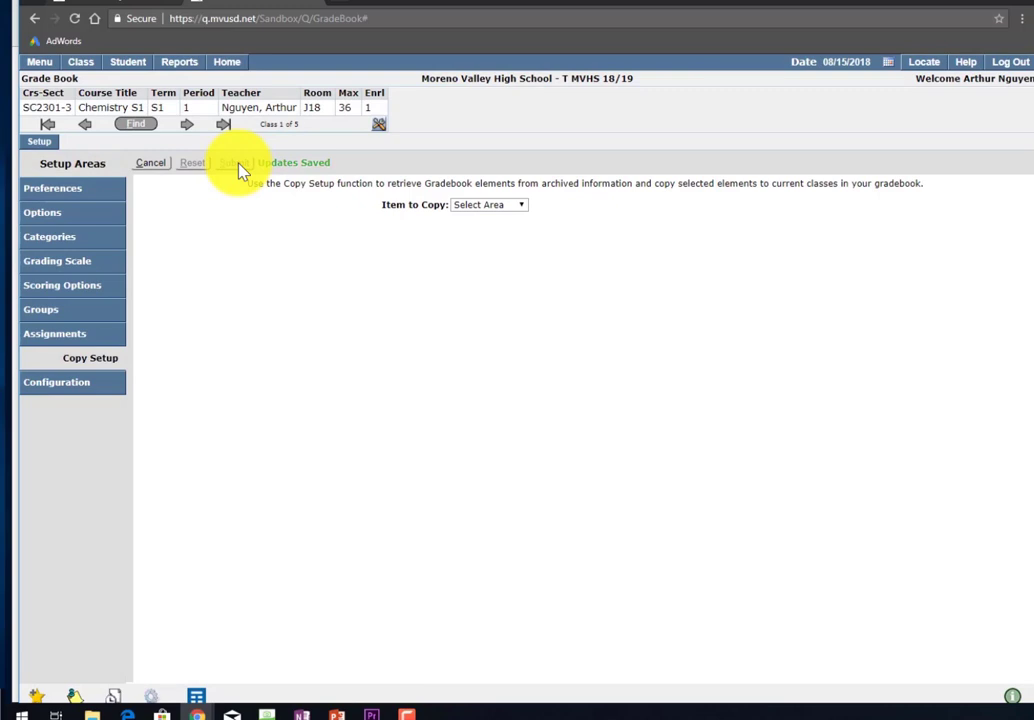
- Set the default mark type to Academic in the class options of SC2301-4, submit them for all classes and recheck the configuration checklist
{"action": "left_click", "coordinate": [76, 388]}
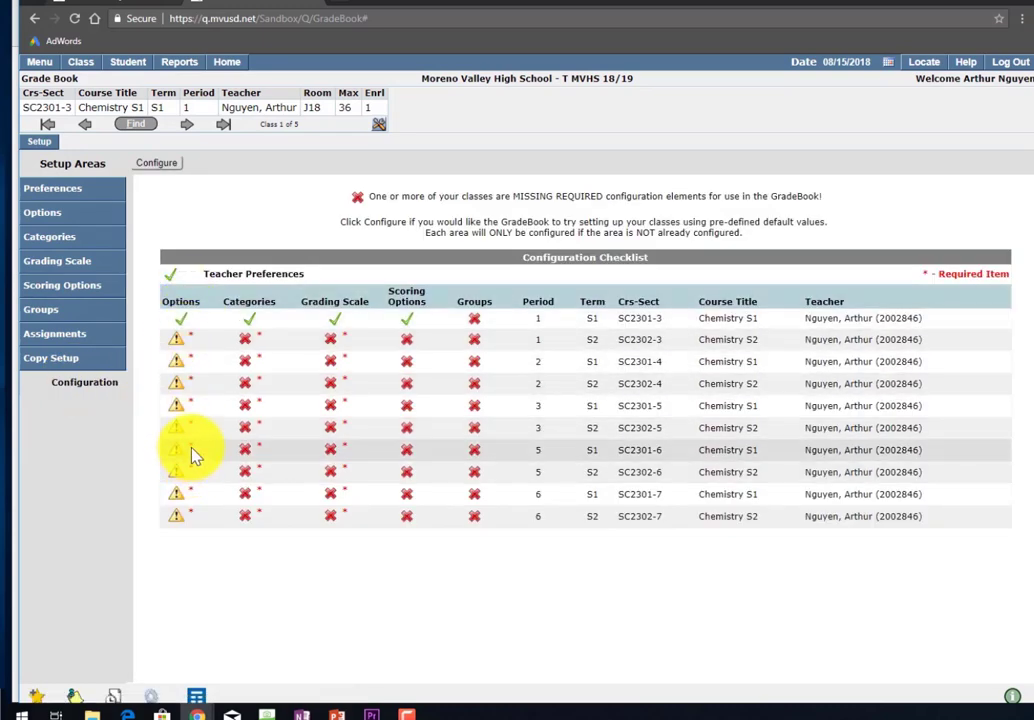
{"action": "left_click", "coordinate": [178, 358]}
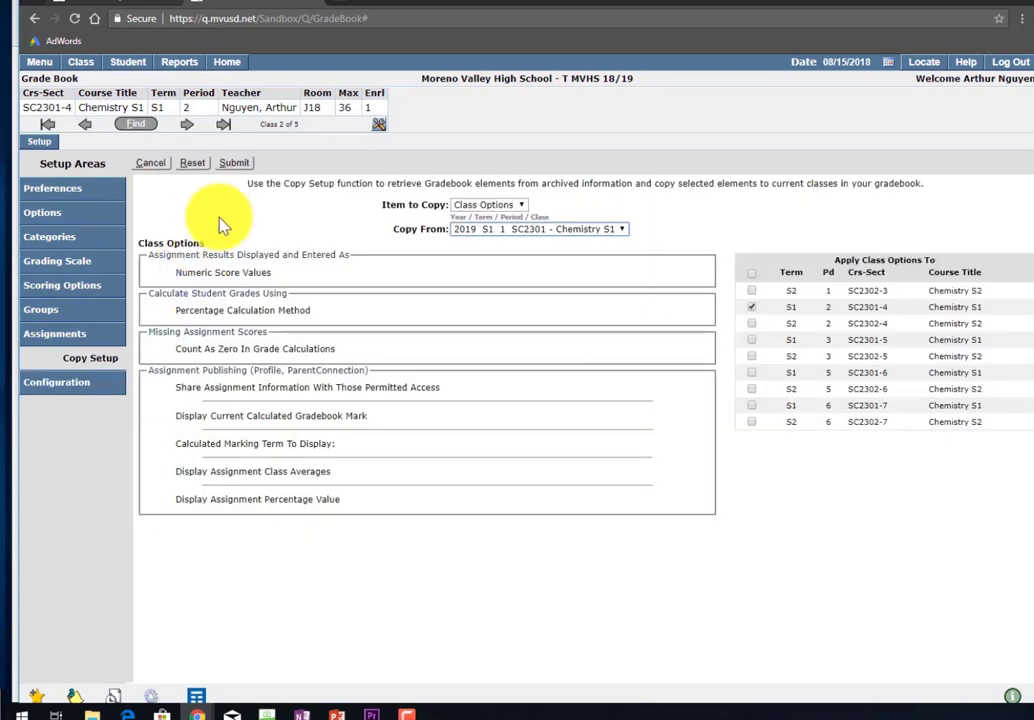
{"action": "left_click", "coordinate": [204, 316]}
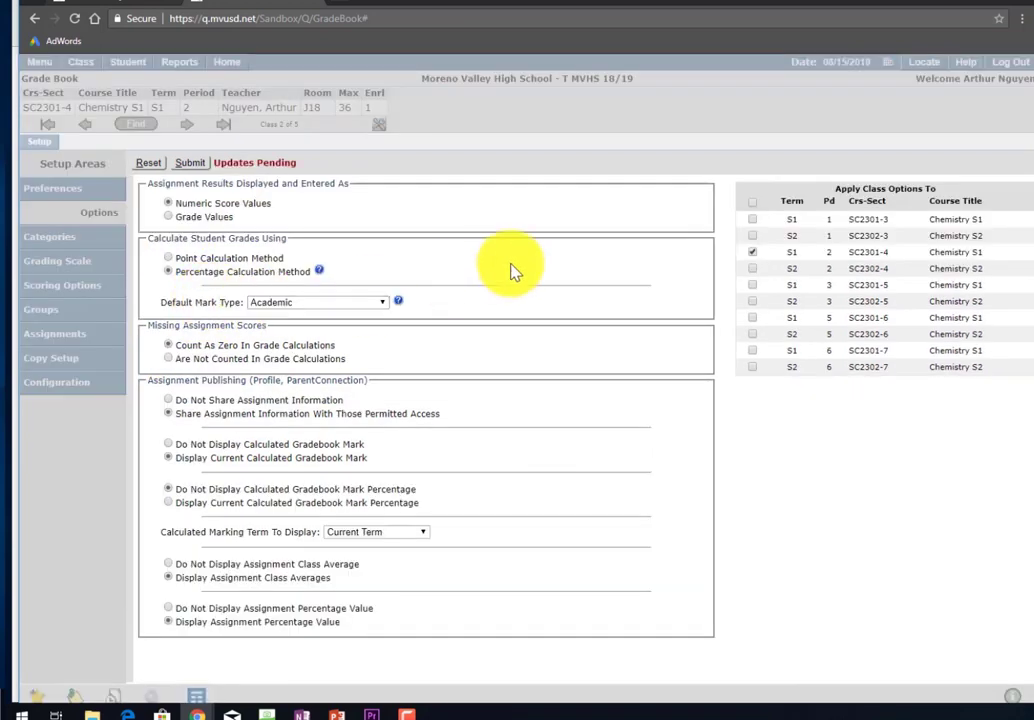
{"action": "left_click", "coordinate": [755, 209]}
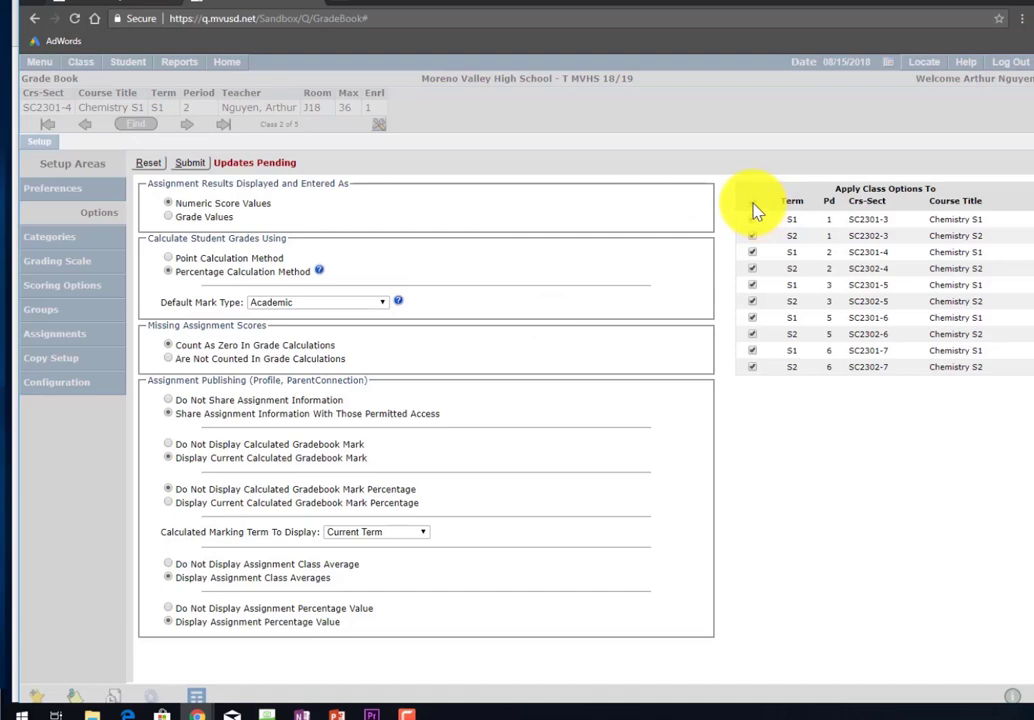
{"action": "left_click", "coordinate": [192, 166]}
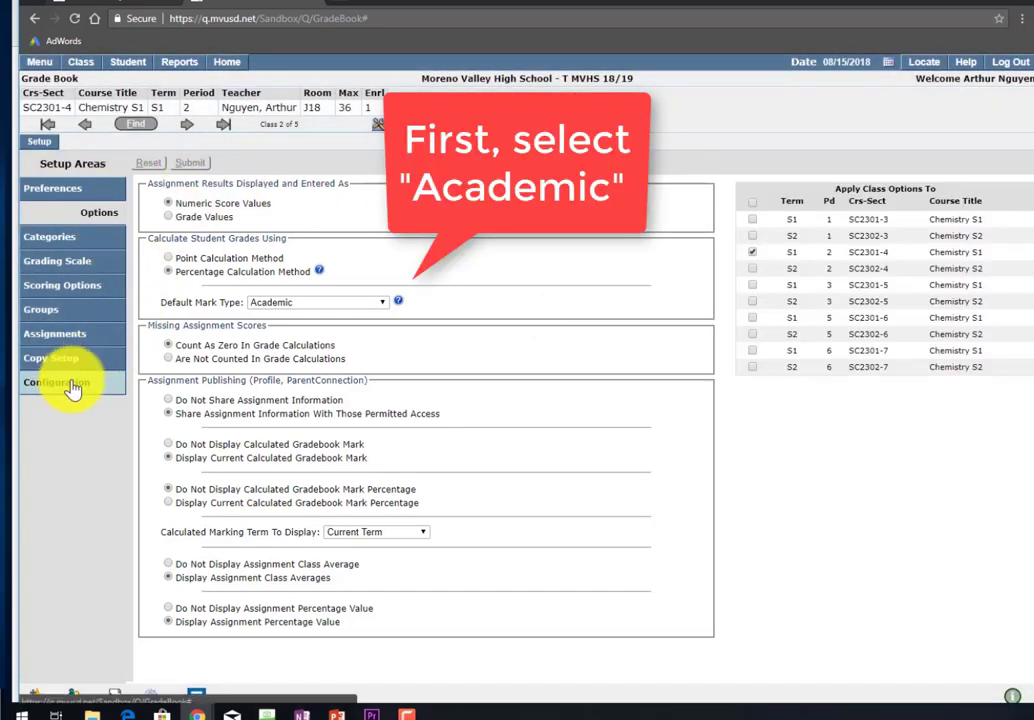
{"action": "left_click", "coordinate": [84, 387]}
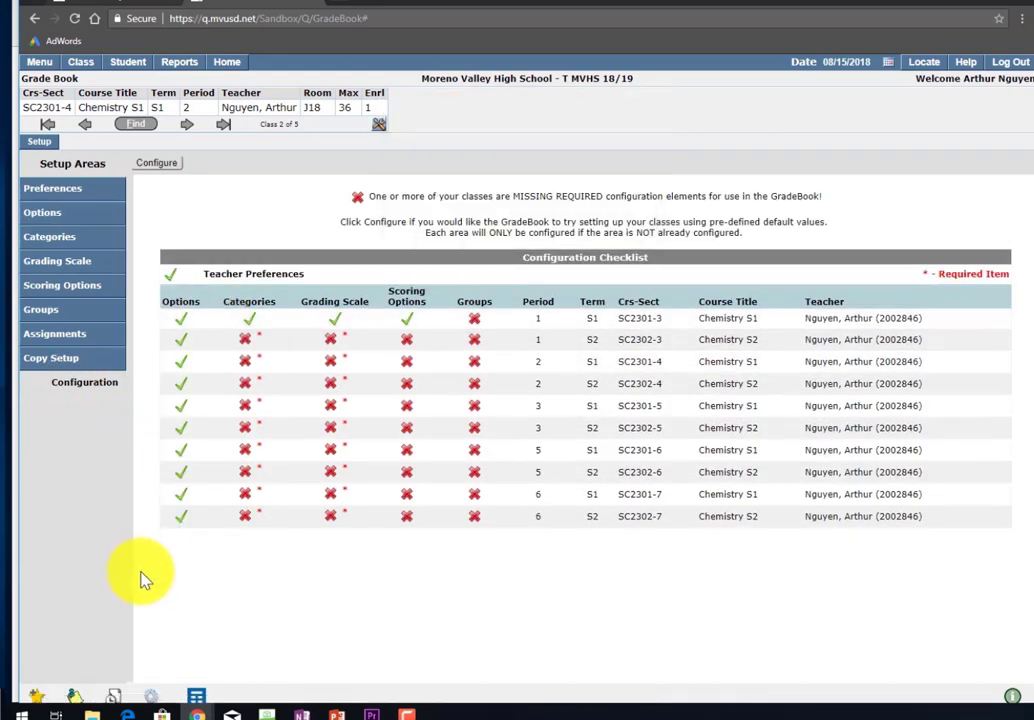
- Copy the categories from the 2019 S1 period 1 Chemistry S1 class to all other listed classes, and review the configuration checklist
{"action": "left_click", "coordinate": [62, 360]}
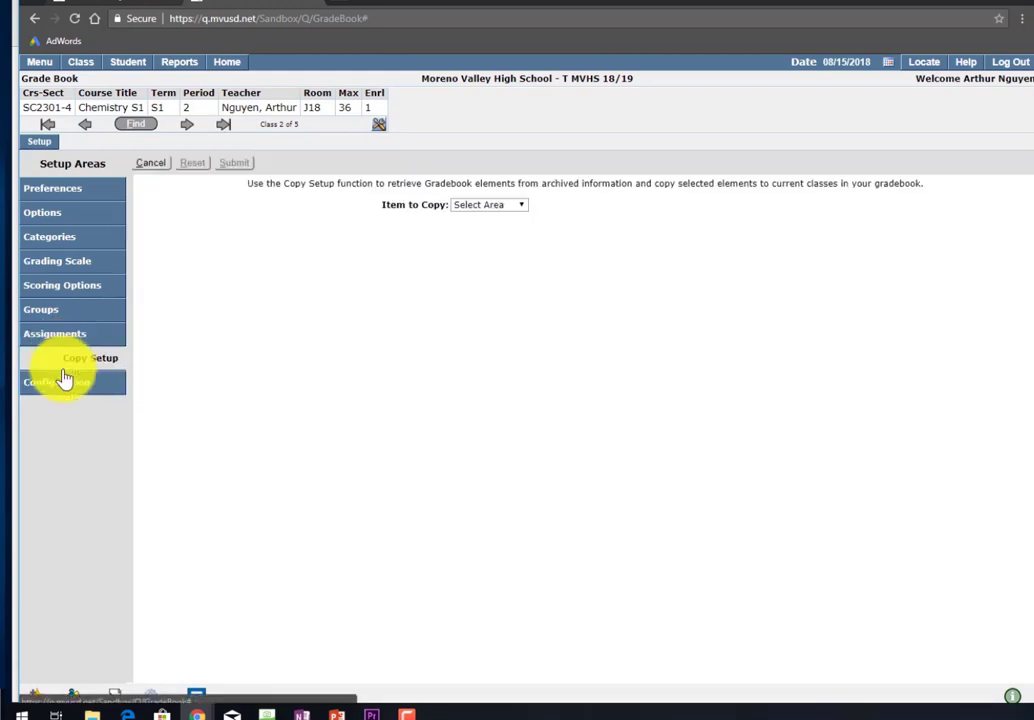
{"action": "left_click", "coordinate": [491, 207]}
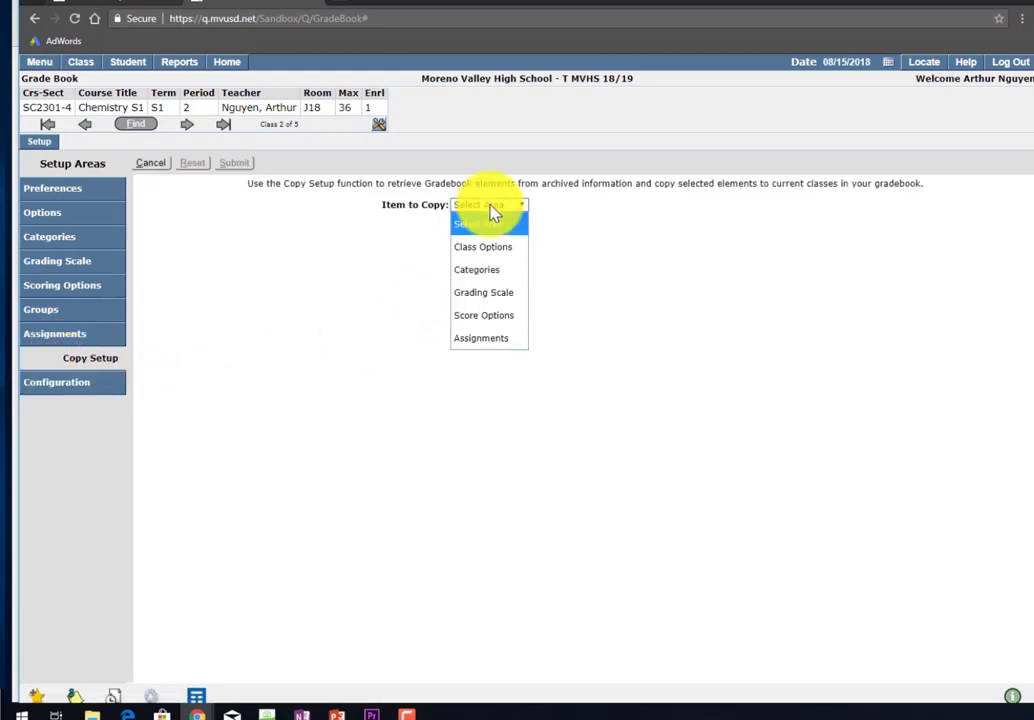
{"action": "left_click", "coordinate": [490, 271]}
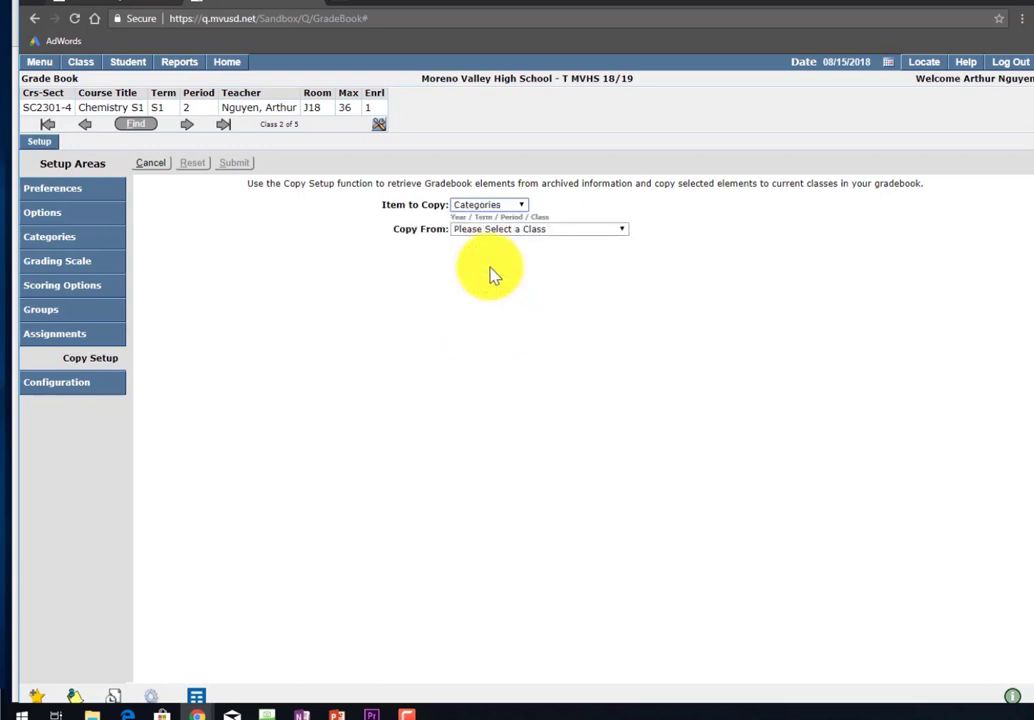
{"action": "left_click", "coordinate": [512, 232]}
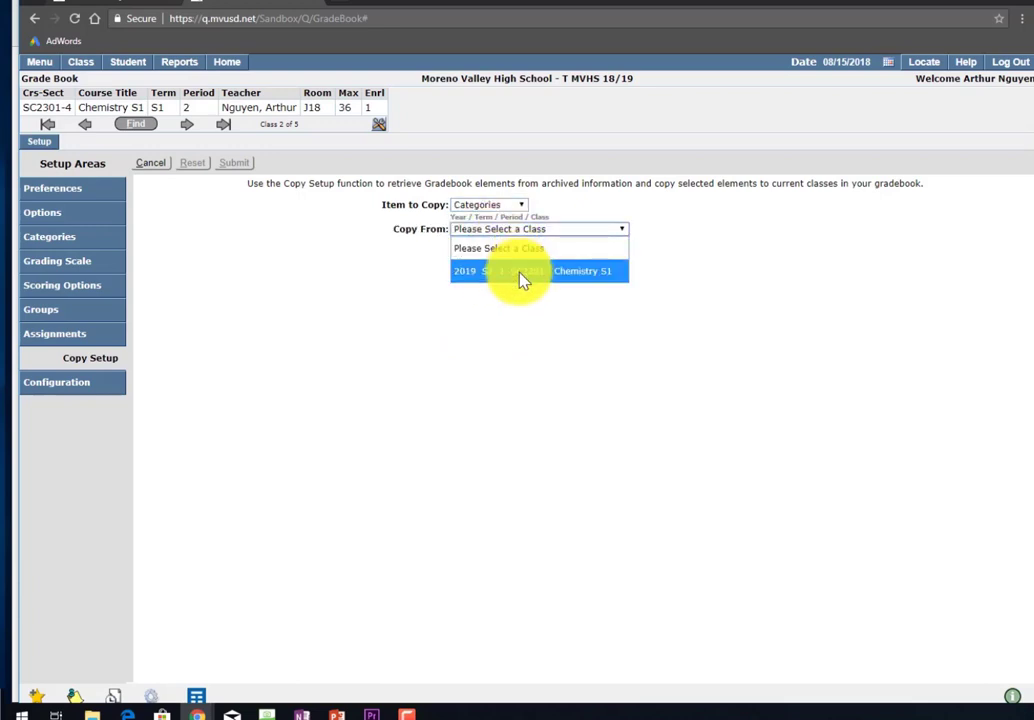
{"action": "left_click", "coordinate": [521, 280]}
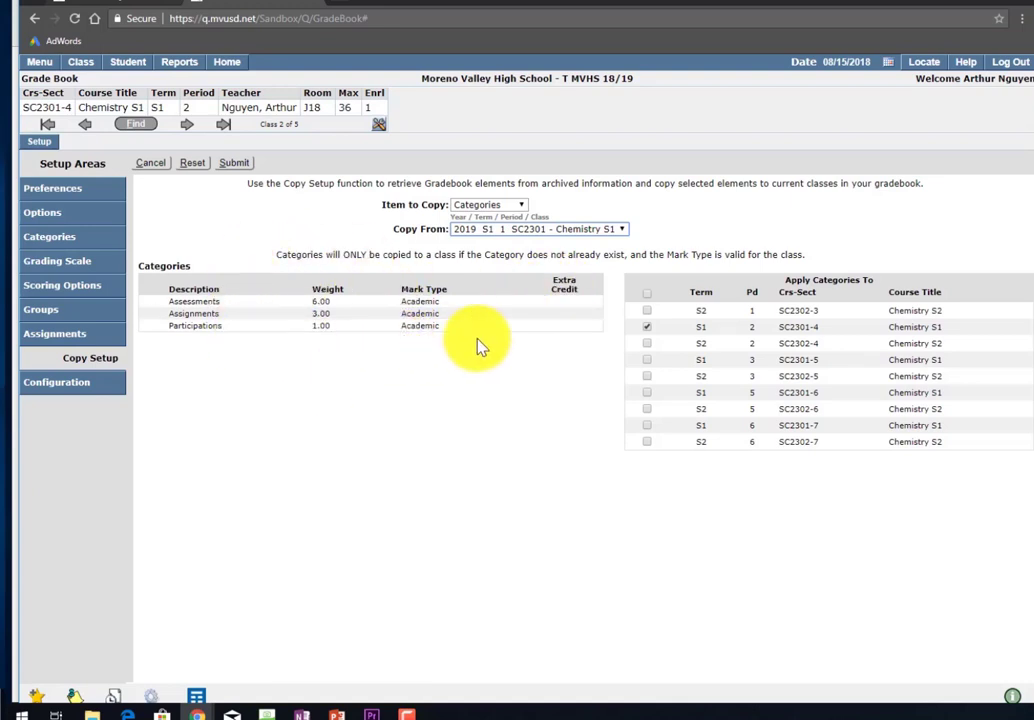
{"action": "left_click", "coordinate": [646, 293]}
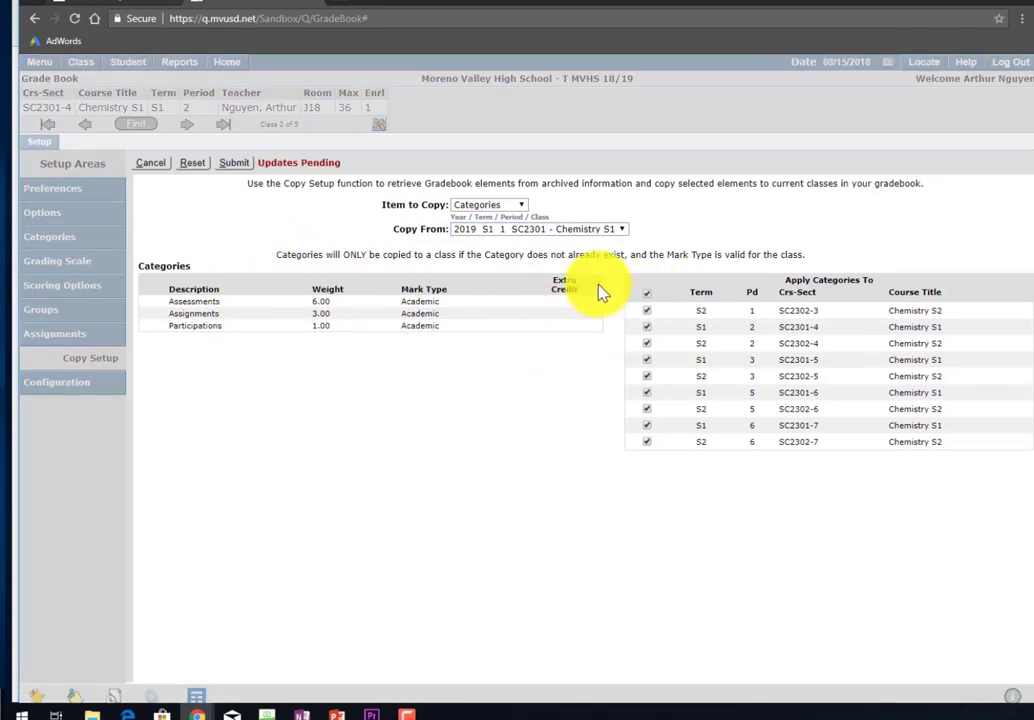
{"action": "left_click", "coordinate": [236, 164]}
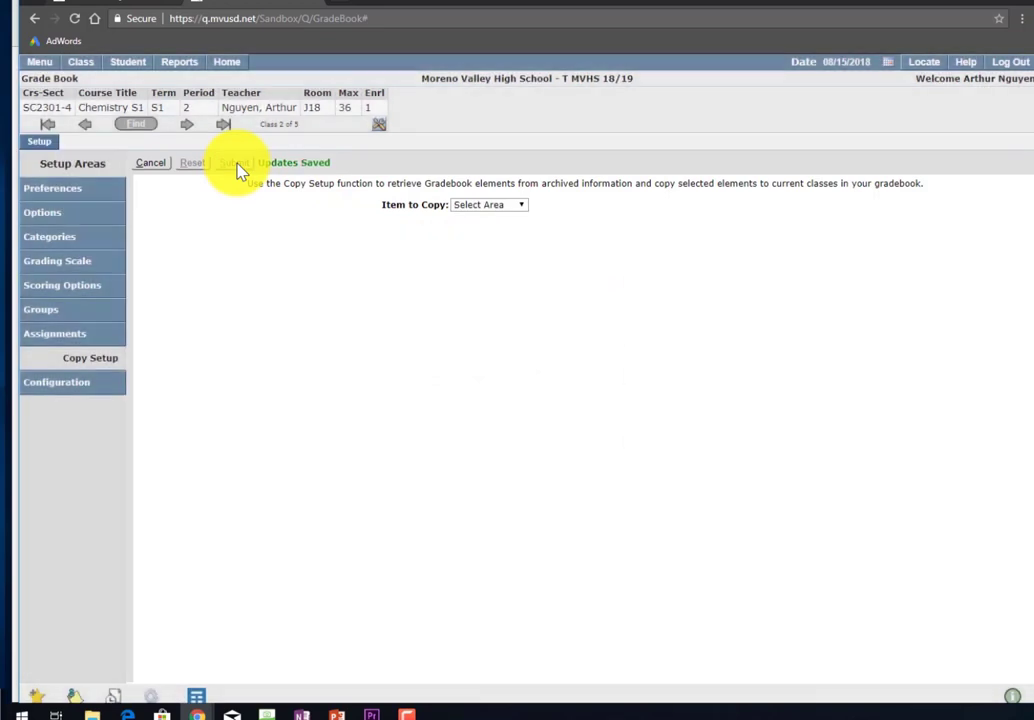
{"action": "left_click", "coordinate": [64, 384]}
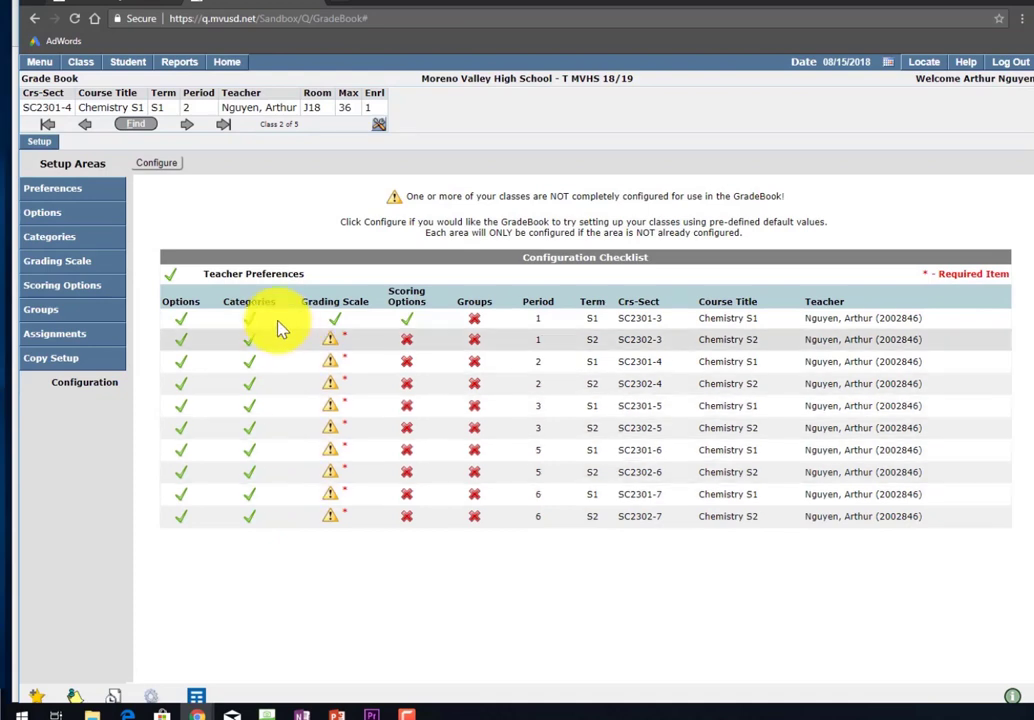
- Copy the grading scale from the 2019 S1 period 1 Chemistry S1 class to all other listed classes, and review the configuration checklist
{"action": "left_click", "coordinate": [82, 366]}
{"action": "left_click", "coordinate": [520, 207]}
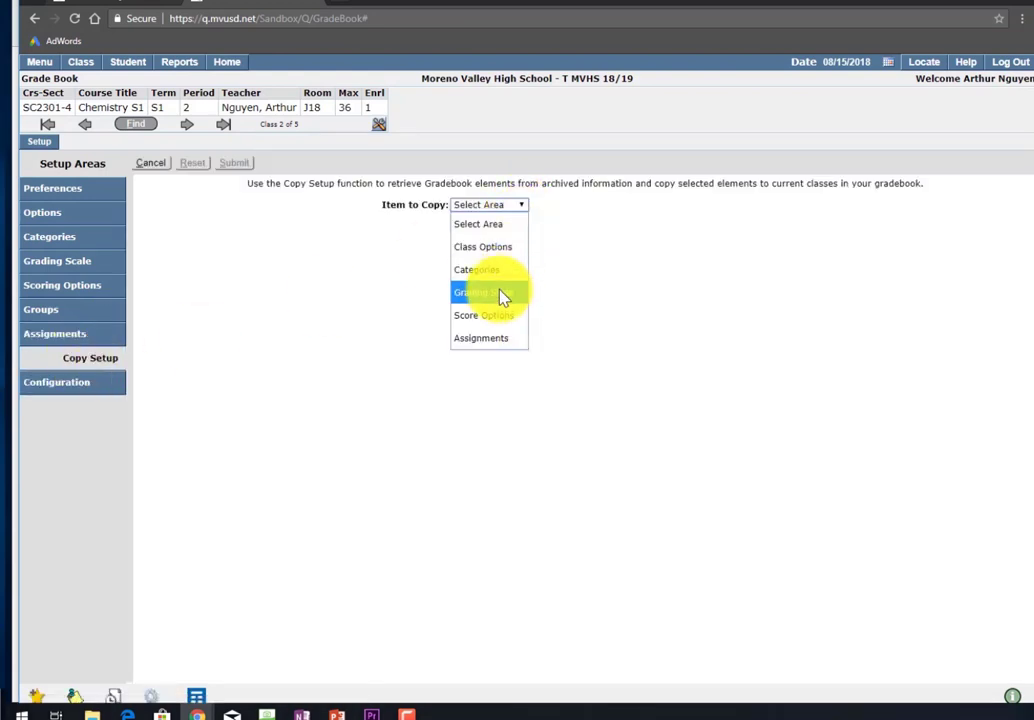
{"action": "left_click", "coordinate": [503, 297]}
{"action": "left_click", "coordinate": [535, 230]}
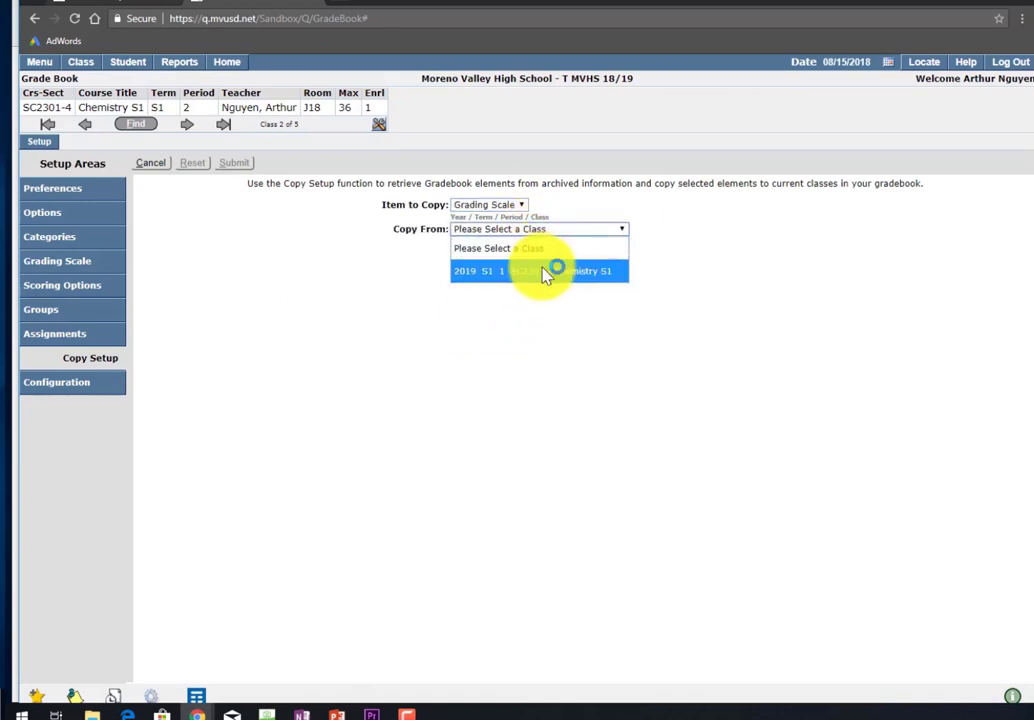
{"action": "left_click", "coordinate": [545, 272]}
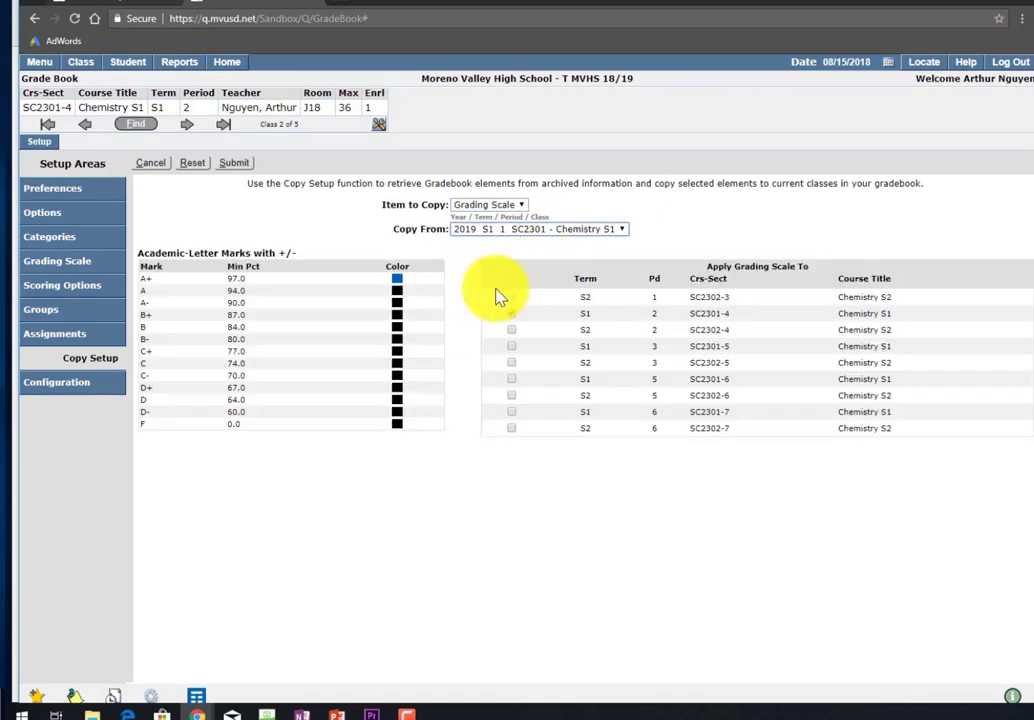
{"action": "left_click", "coordinate": [511, 283]}
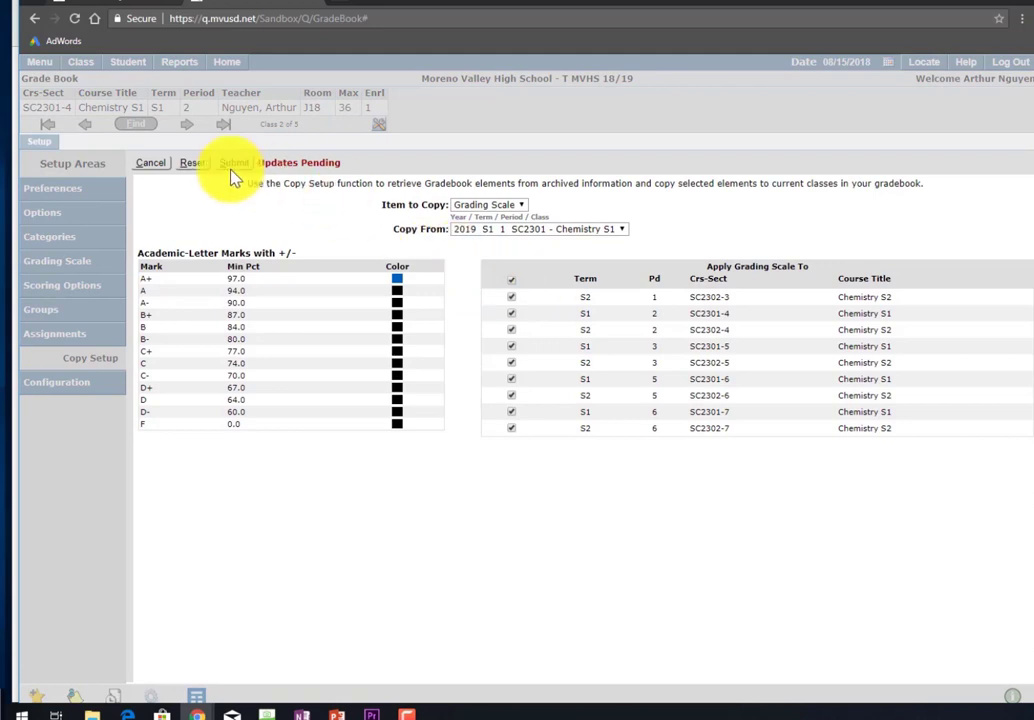
{"action": "left_click", "coordinate": [236, 164]}
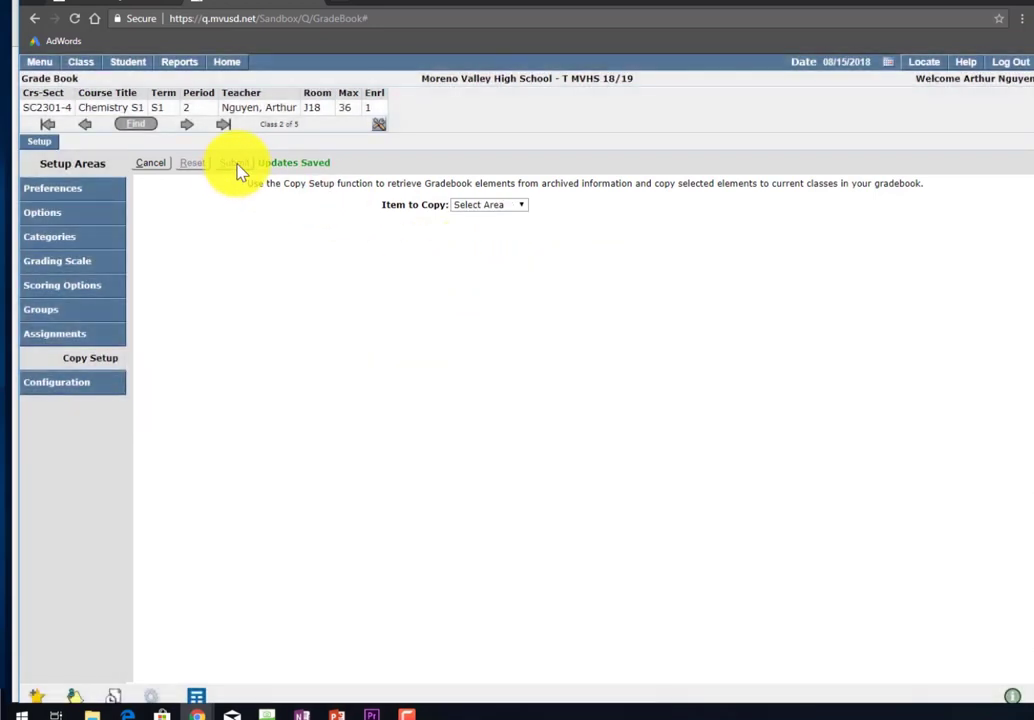
{"action": "left_click", "coordinate": [84, 386]}
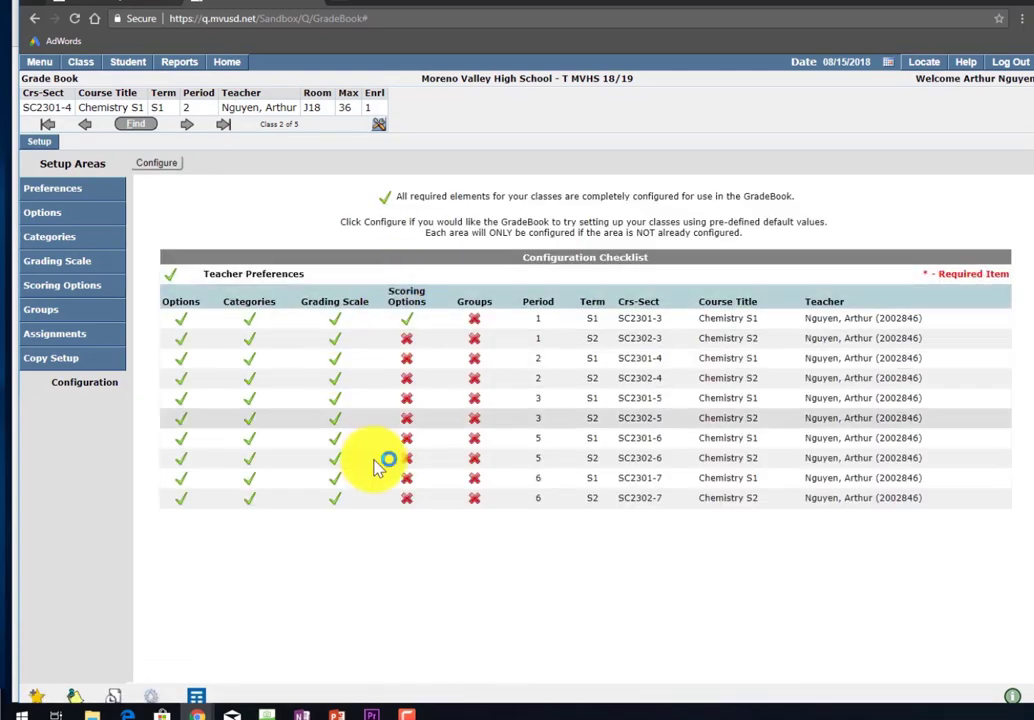
- Copy the score options from the 2019 S1 period 1 Chemistry S1 class to all other listed classes, and review the configuration checklist
{"action": "left_click", "coordinate": [93, 366]}
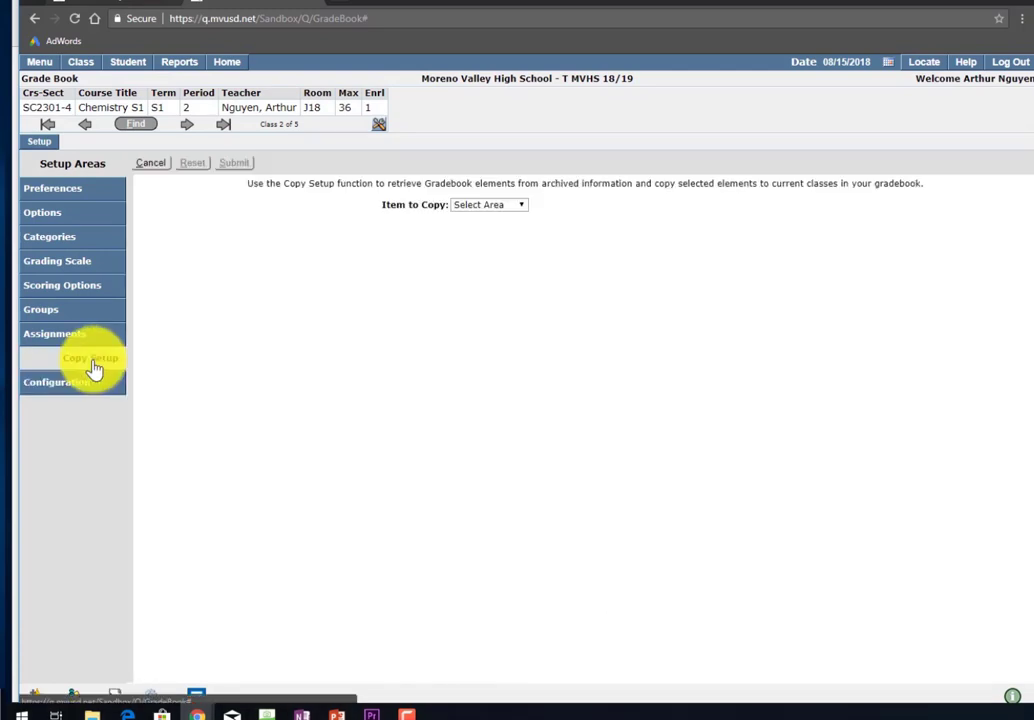
{"action": "left_click", "coordinate": [508, 206]}
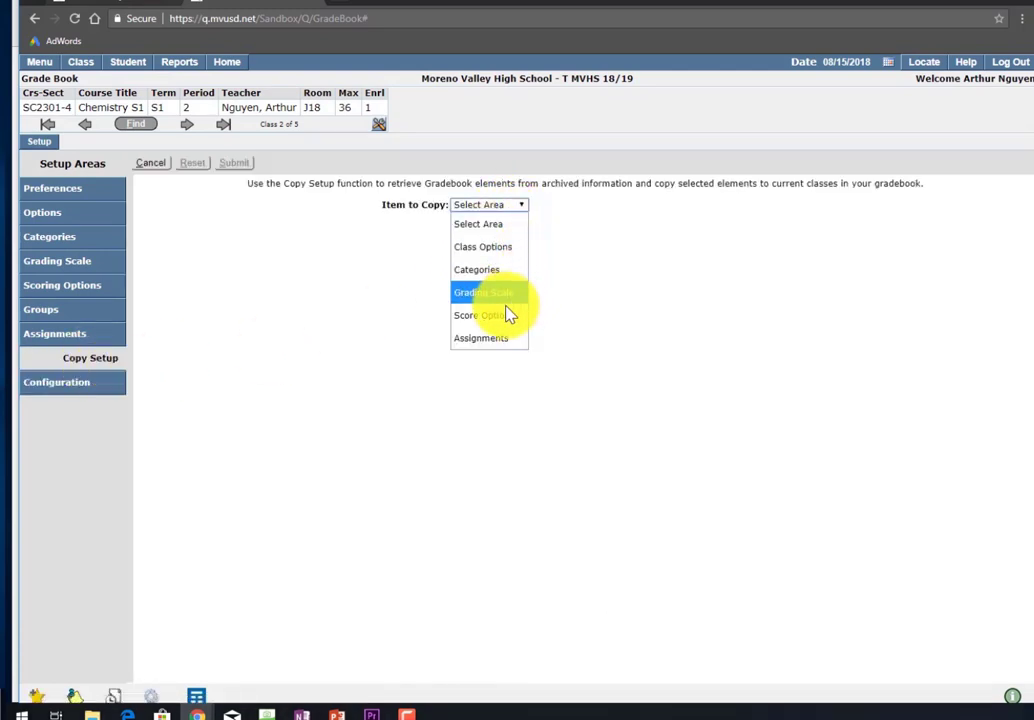
{"action": "left_click", "coordinate": [508, 316]}
{"action": "left_click", "coordinate": [545, 230]}
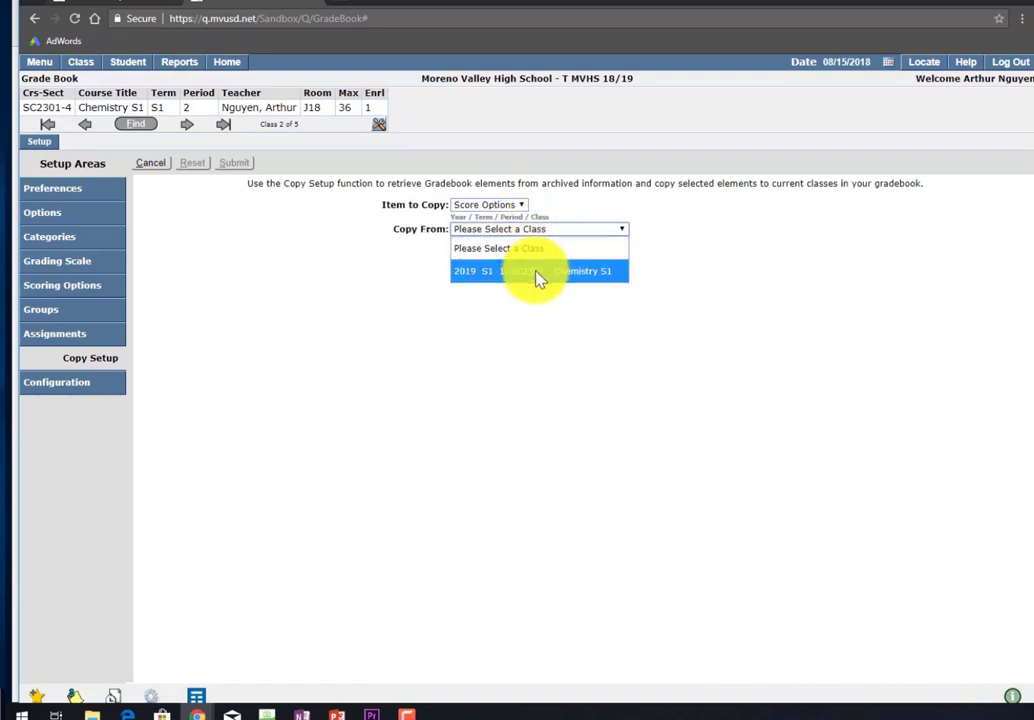
{"action": "left_click", "coordinate": [537, 272]}
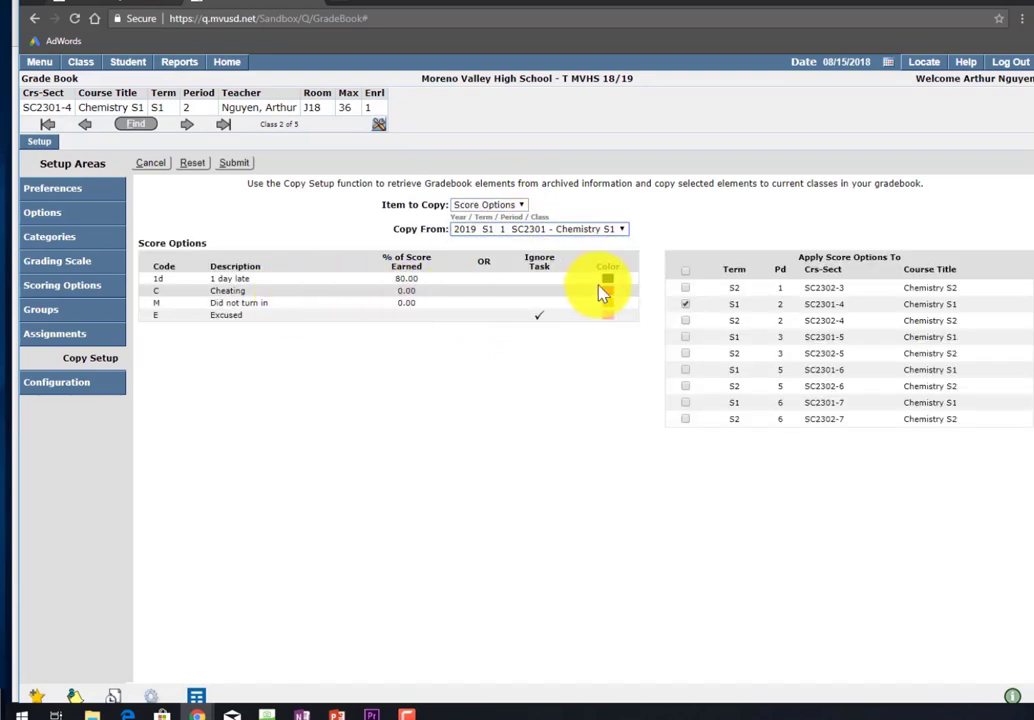
{"action": "left_click", "coordinate": [685, 270]}
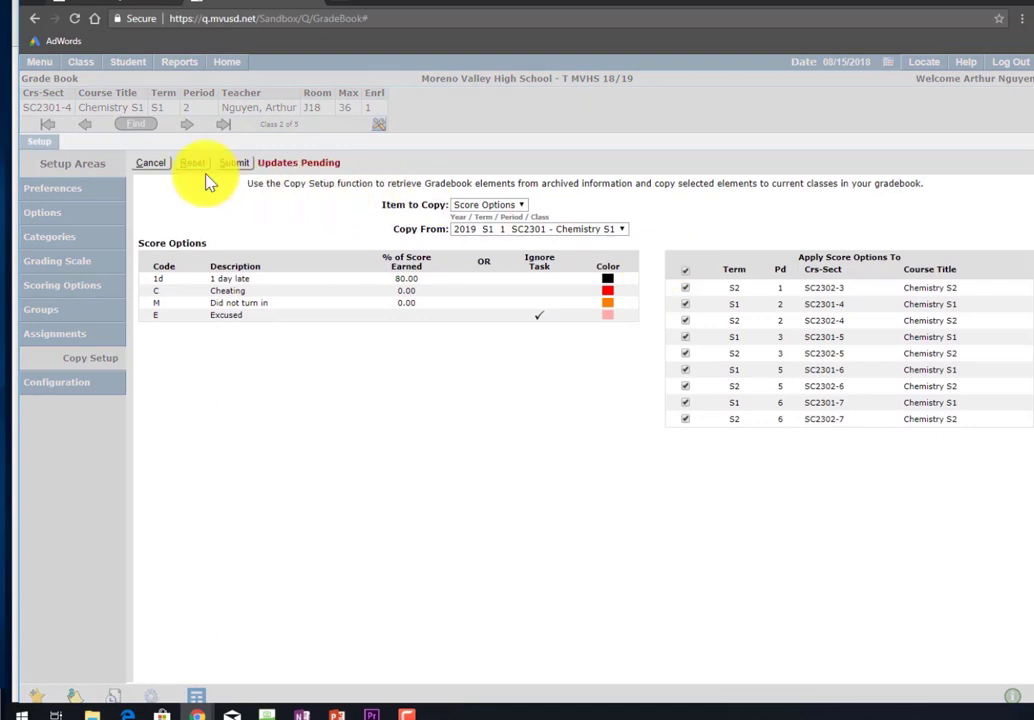
{"action": "left_click", "coordinate": [233, 165]}
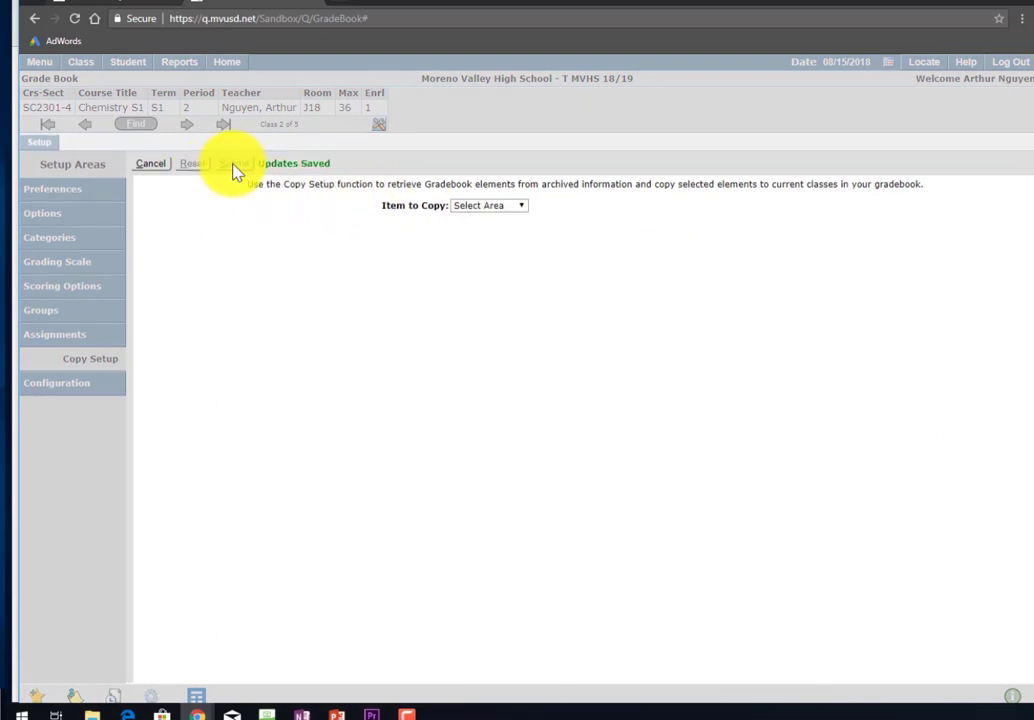
{"action": "left_click", "coordinate": [100, 386]}
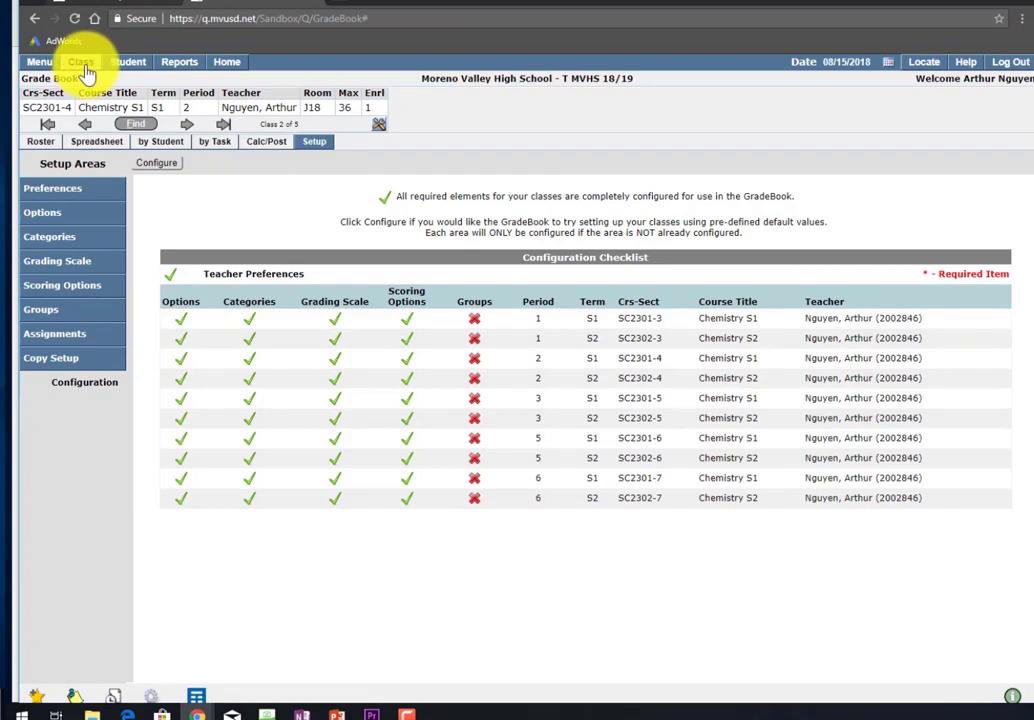
- View the Class Marks page, and return to the Grade Book to look at the class roster and the option for adding a task
{"action": "mouse_move", "coordinate": [87, 72]}
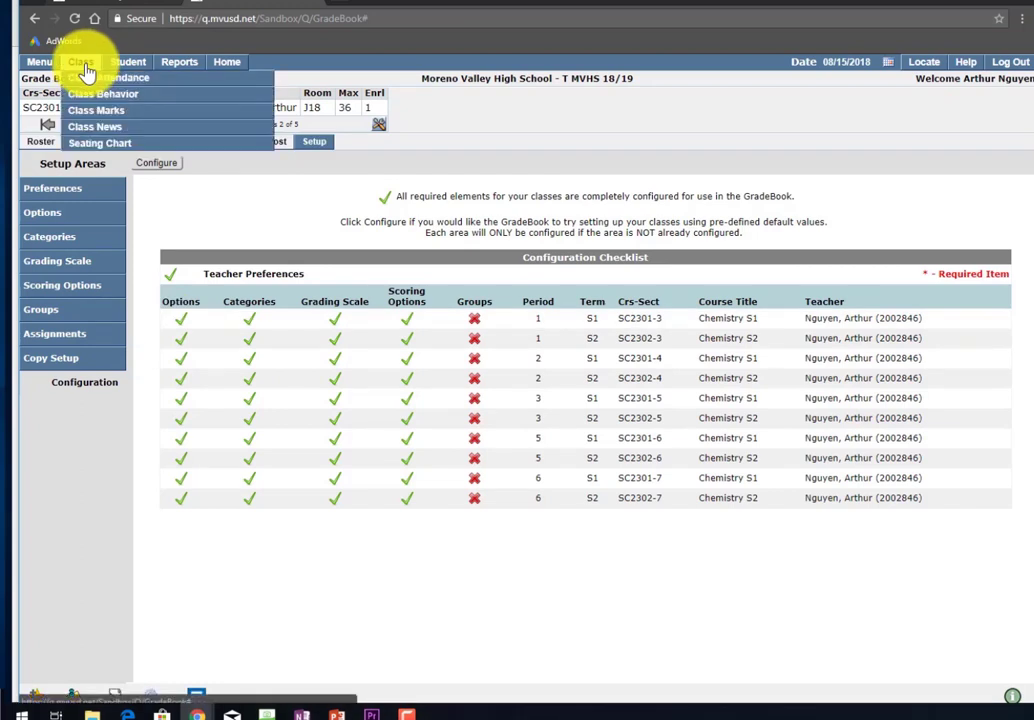
{"action": "left_click", "coordinate": [100, 118]}
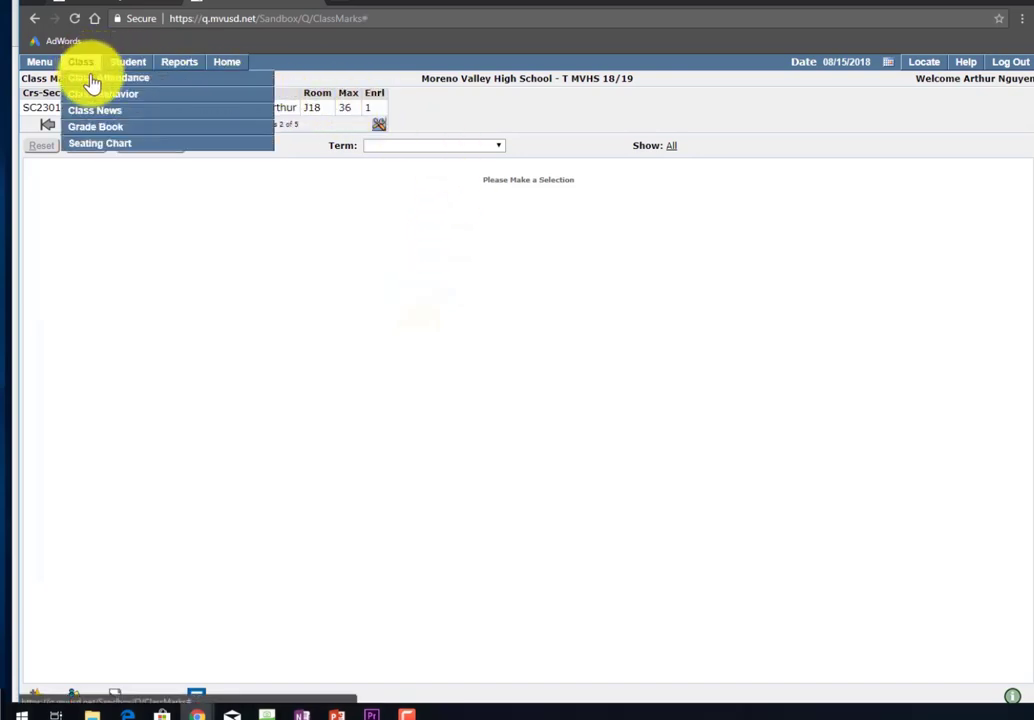
{"action": "left_click", "coordinate": [100, 129]}
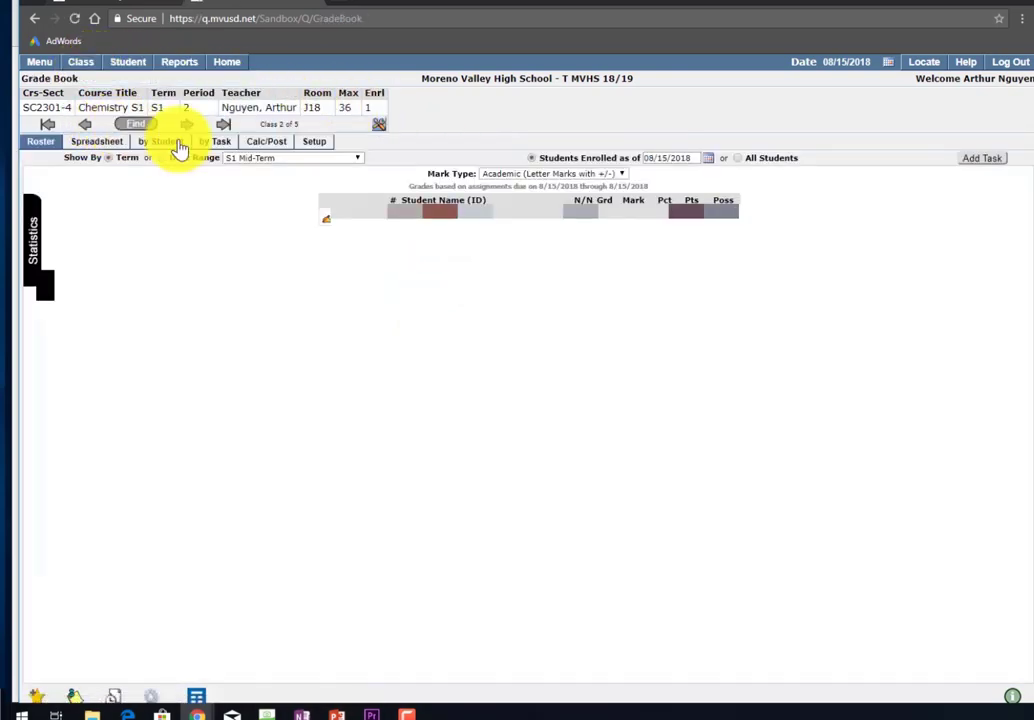
{"action": "left_click", "coordinate": [993, 162]}
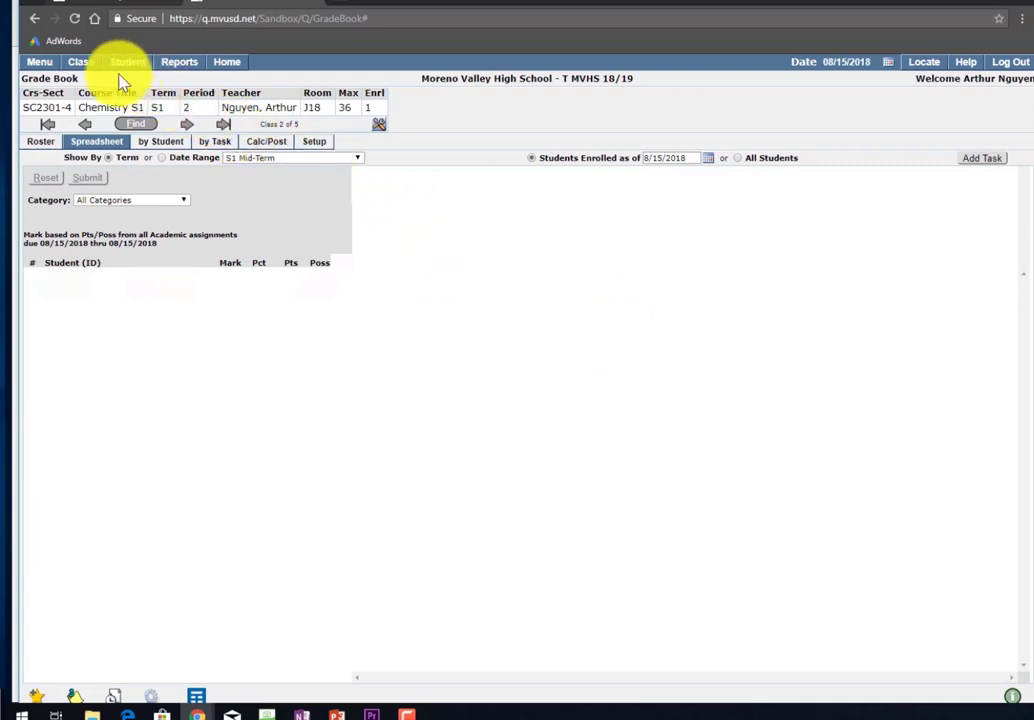
- In the Seating Chart's layout design for SC2301-4, mark a 3 by 3 block of seats in rows 1 to 3, columns 3 to 5
{"action": "left_click", "coordinate": [88, 67]}
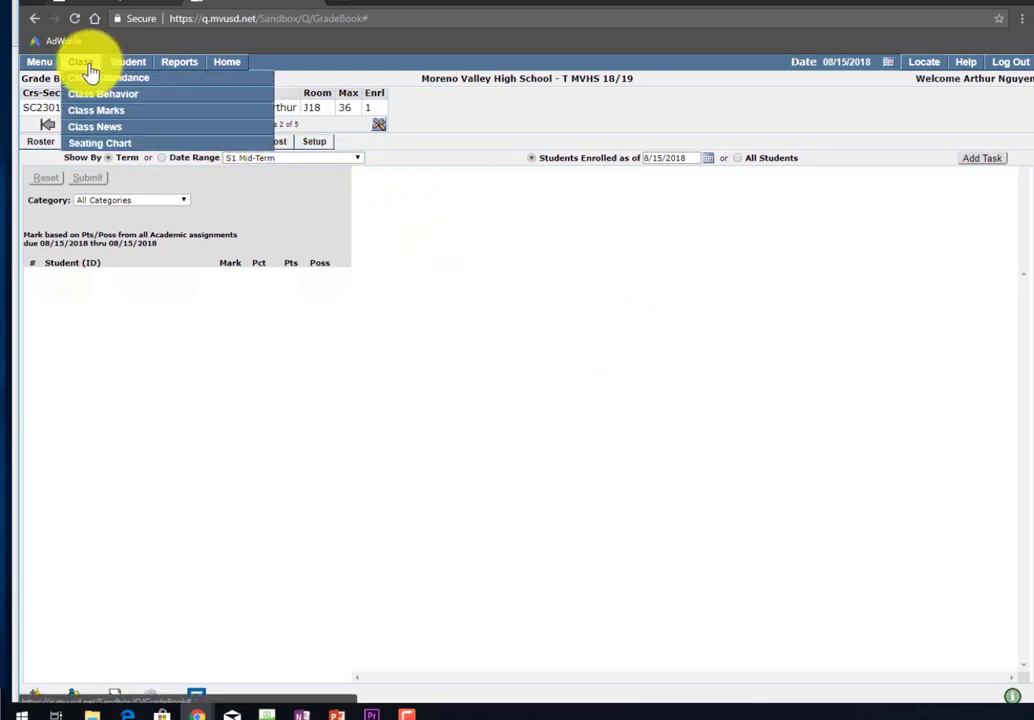
{"action": "left_click", "coordinate": [102, 142]}
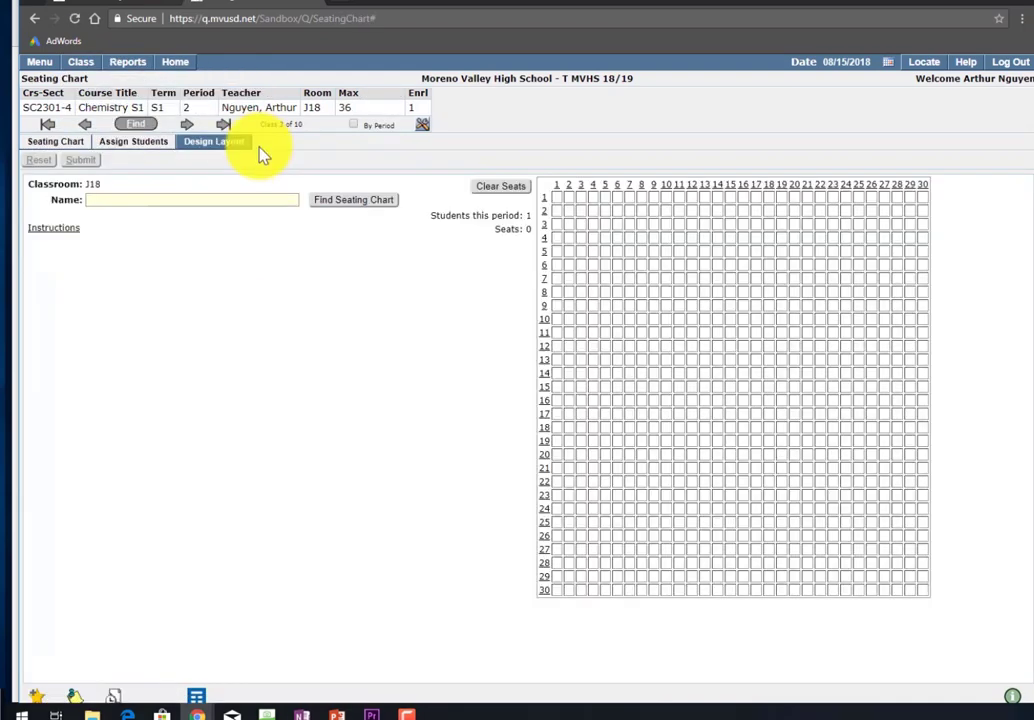
{"action": "left_click", "coordinate": [593, 210]}
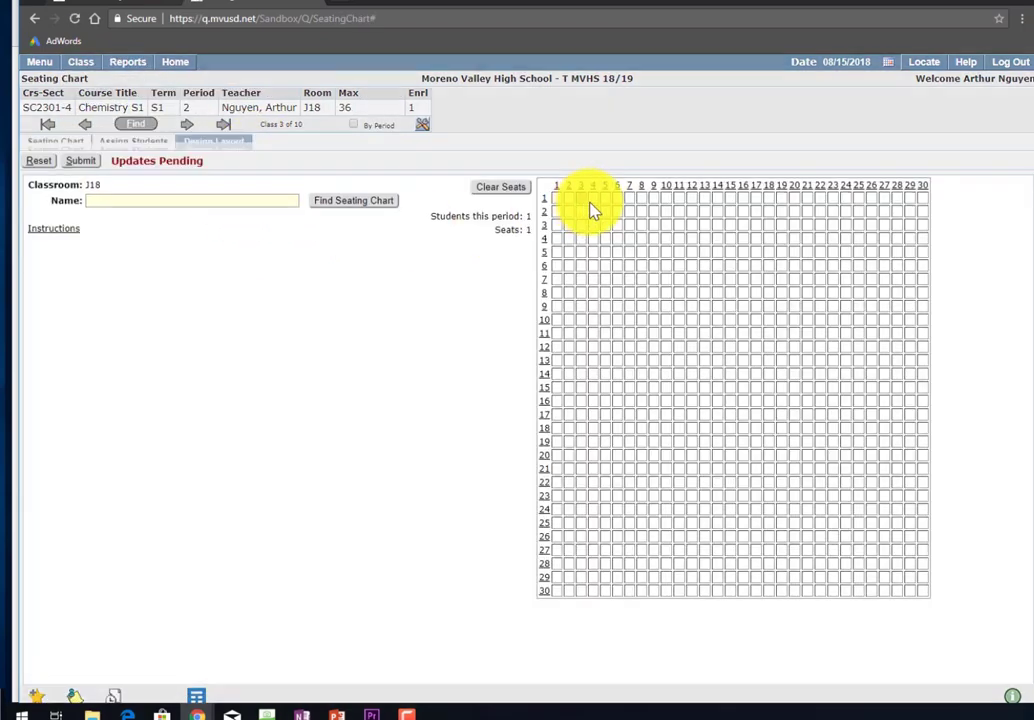
{"action": "left_click", "coordinate": [600, 217]}
{"action": "left_click", "coordinate": [585, 211]}
{"action": "left_click", "coordinate": [608, 207]}
{"action": "left_click", "coordinate": [607, 202]}
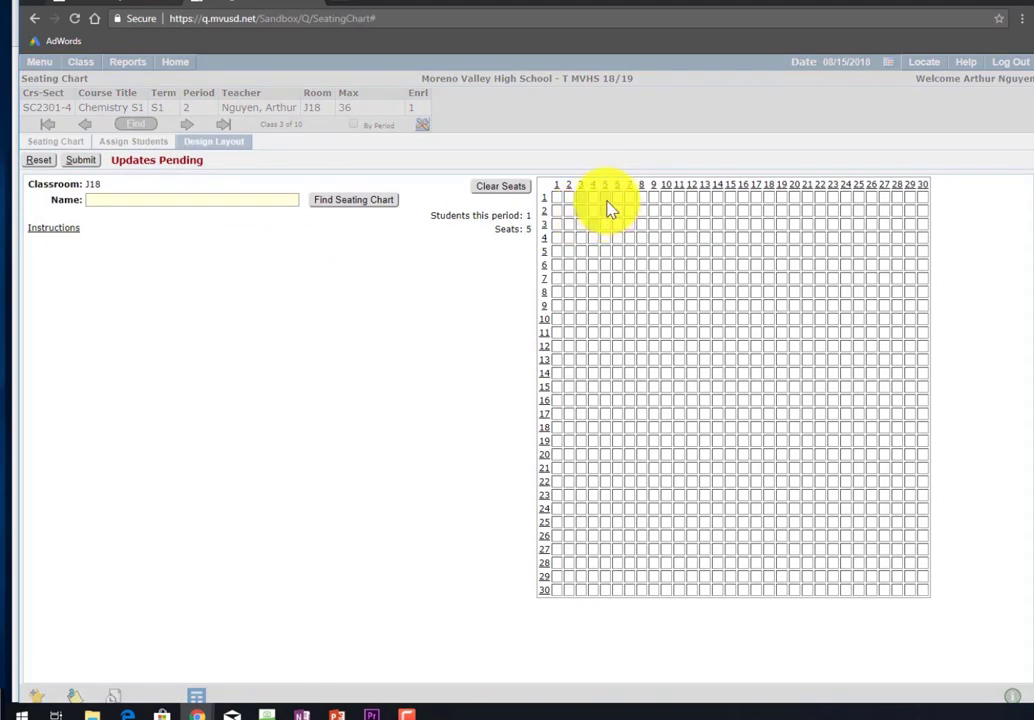
{"action": "left_click", "coordinate": [597, 202]}
{"action": "left_click", "coordinate": [590, 213]}
{"action": "left_click", "coordinate": [594, 222]}
{"action": "left_click", "coordinate": [606, 225]}
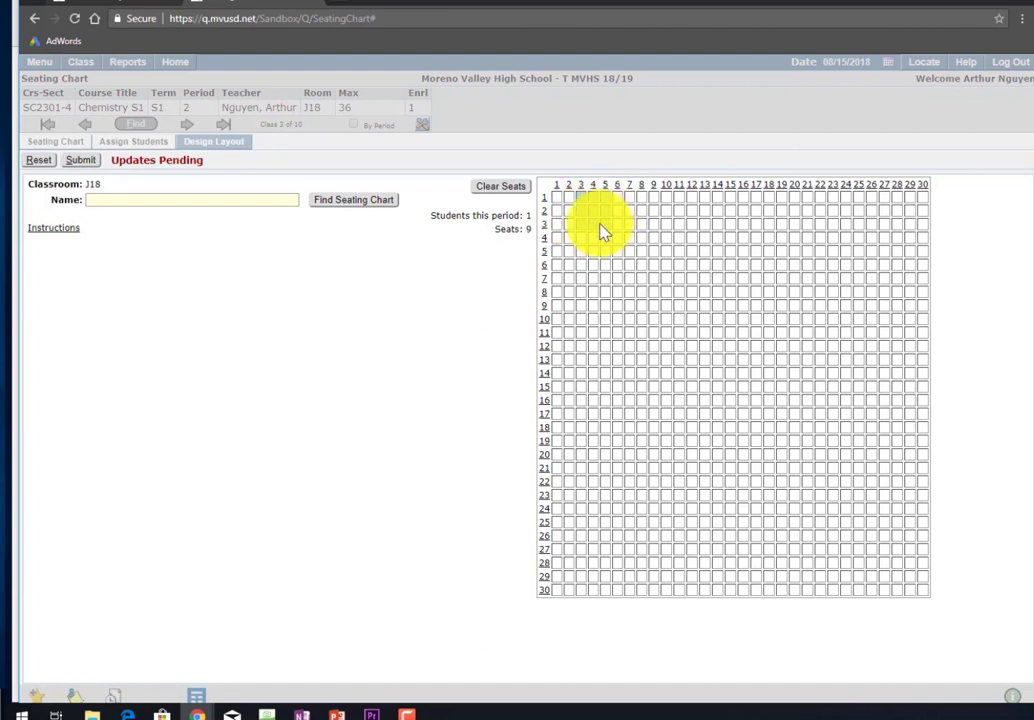
- Name the seating layout J18 and submit it
{"action": "left_click", "coordinate": [250, 202]}
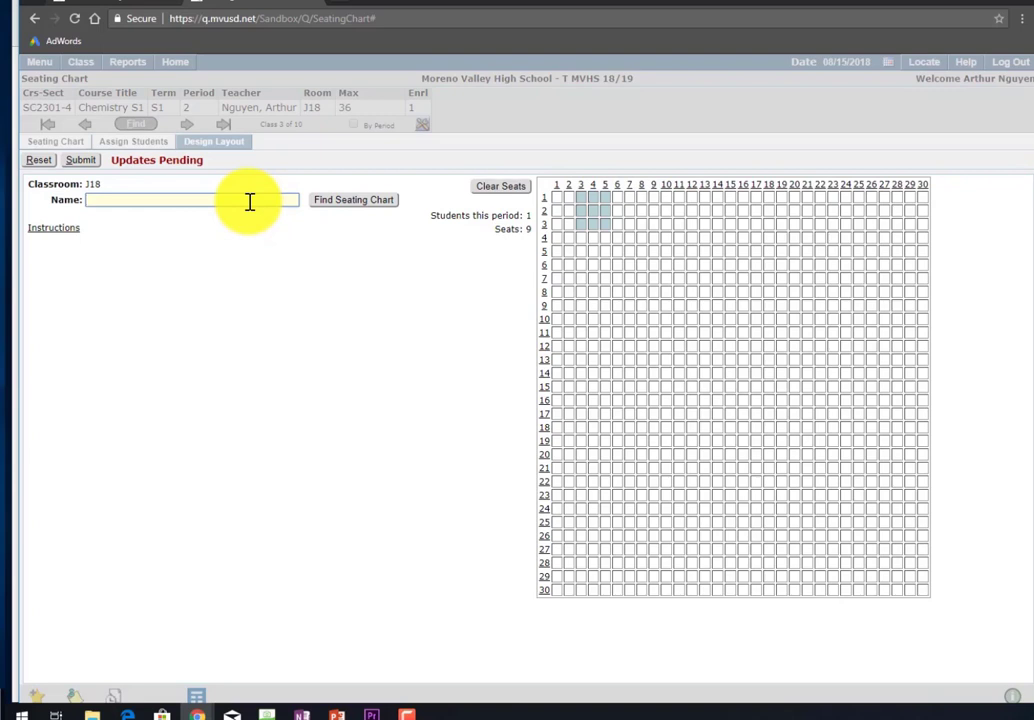
{"action": "type", "text": "J18"}
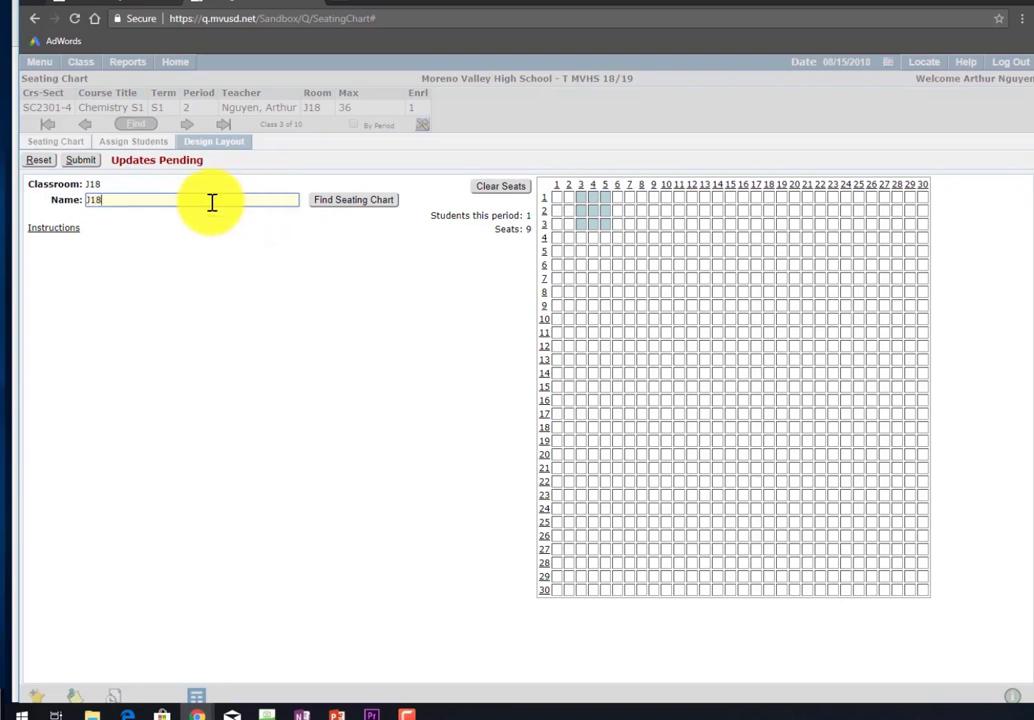
{"action": "left_click", "coordinate": [80, 161]}
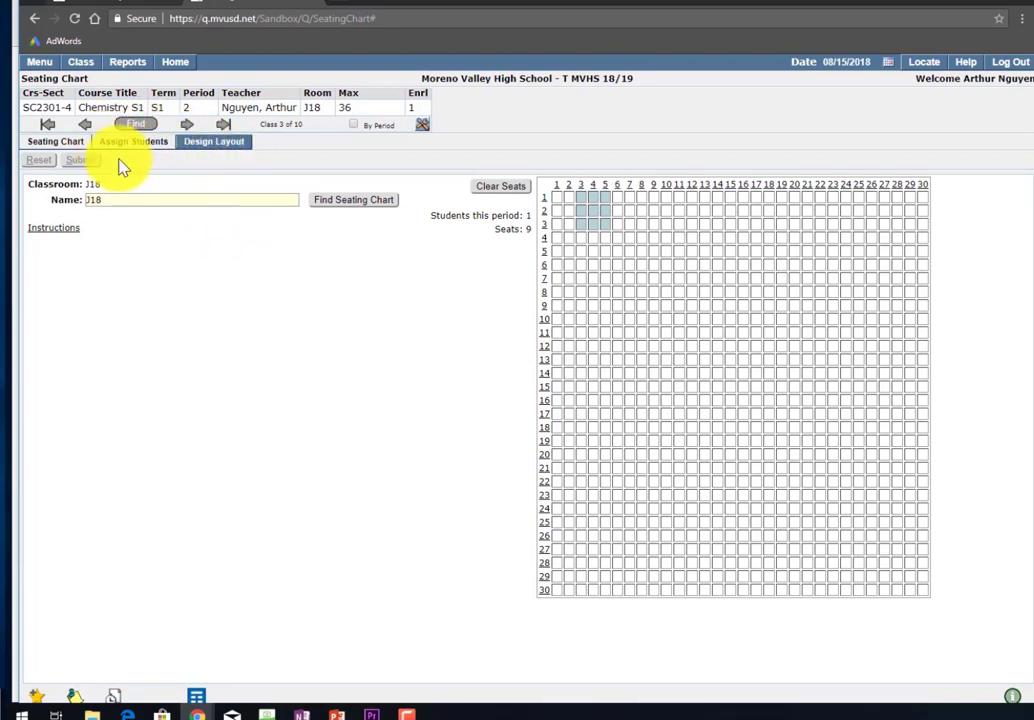
- Find the saved J18 seating chart for classroom J18 and load it into the layout design
{"action": "left_click", "coordinate": [344, 205]}
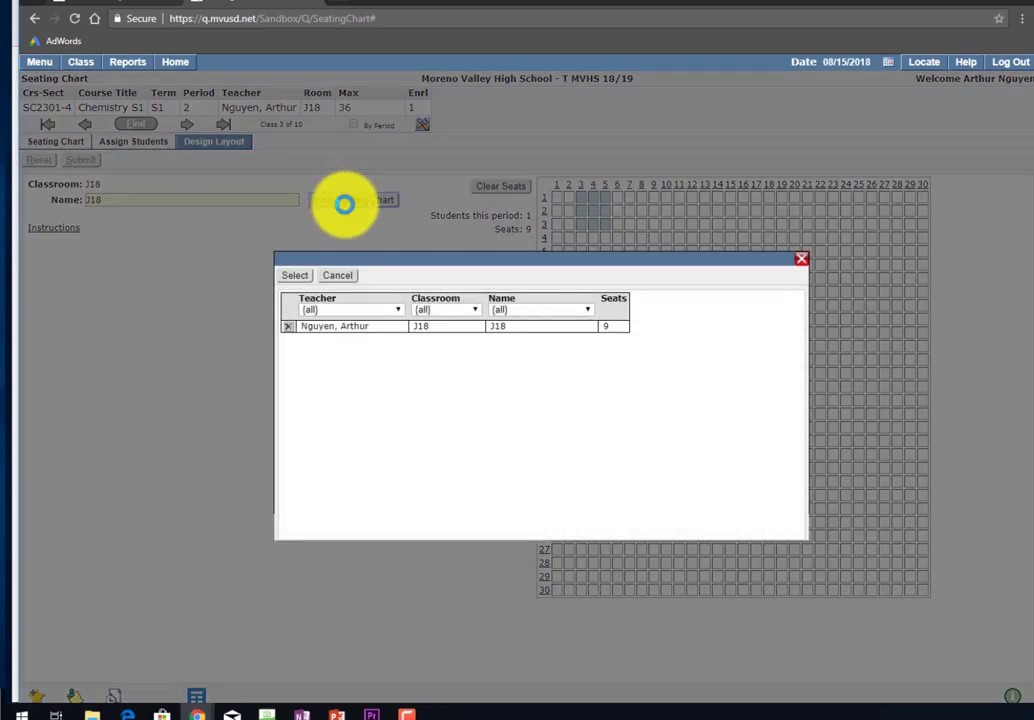
{"action": "left_click", "coordinate": [337, 333]}
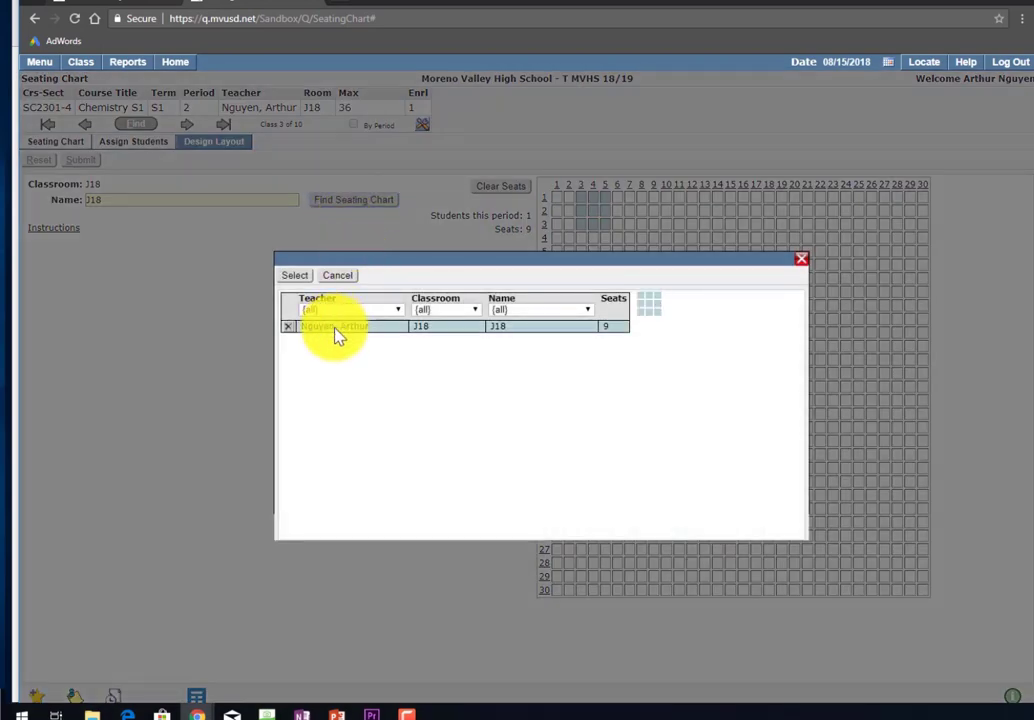
{"action": "left_click", "coordinate": [297, 278]}
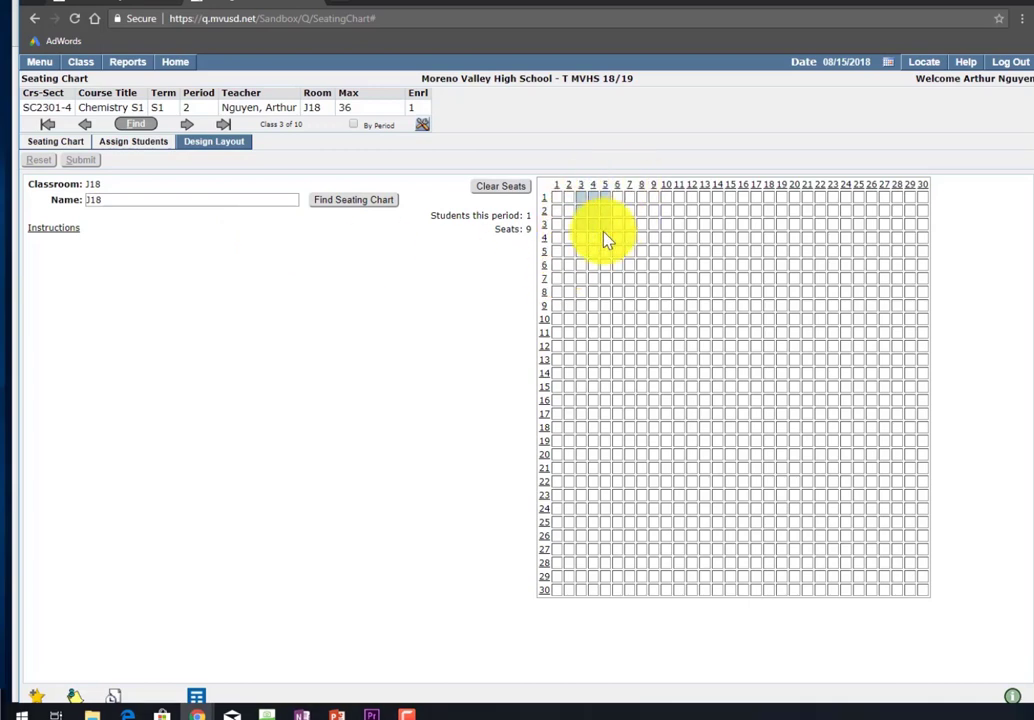
- Assign students to the seats randomly, move the seated student to the middle seat of the first row, and submit the assignment
{"action": "left_click", "coordinate": [143, 148]}
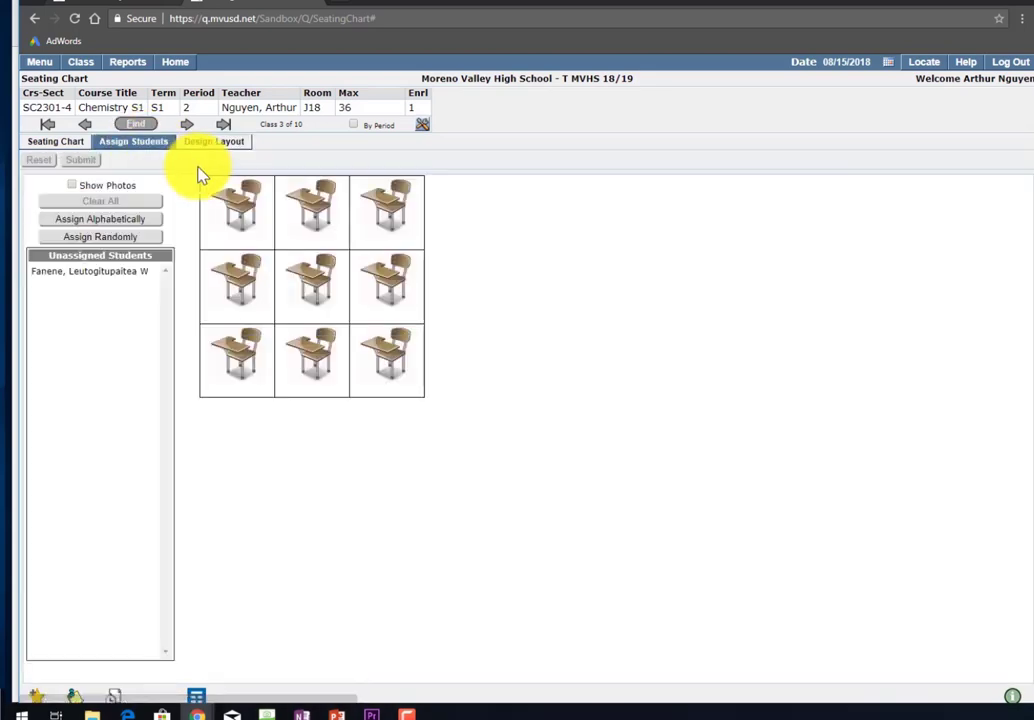
{"action": "left_click", "coordinate": [97, 237]}
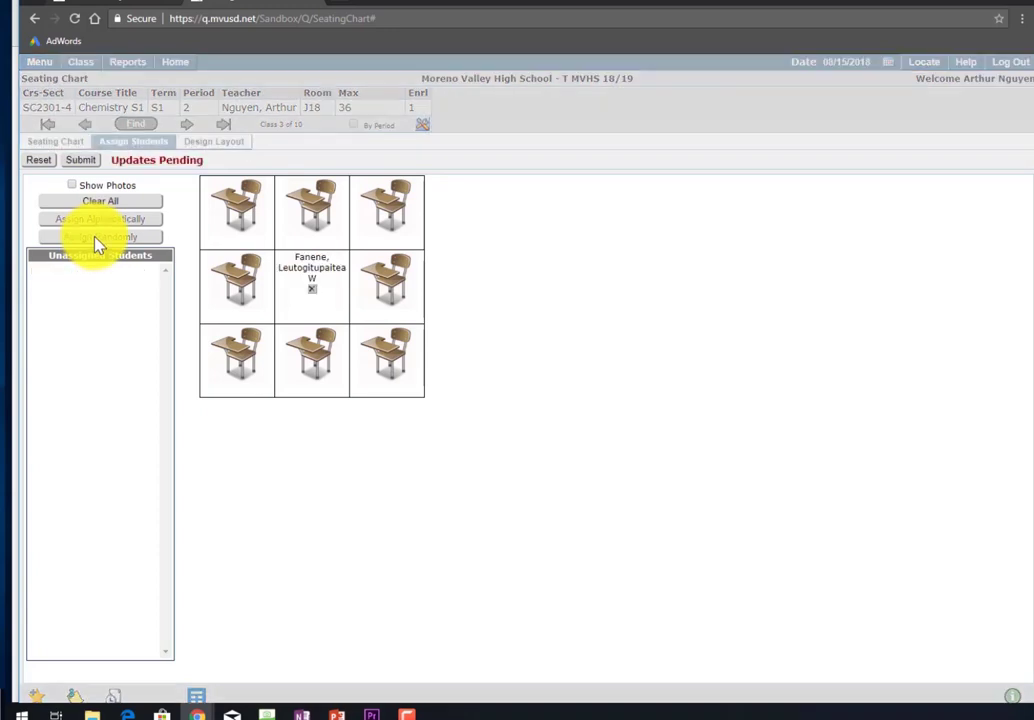
{"action": "left_click_drag", "start_coordinate": [314, 279], "coordinate": [297, 228]}
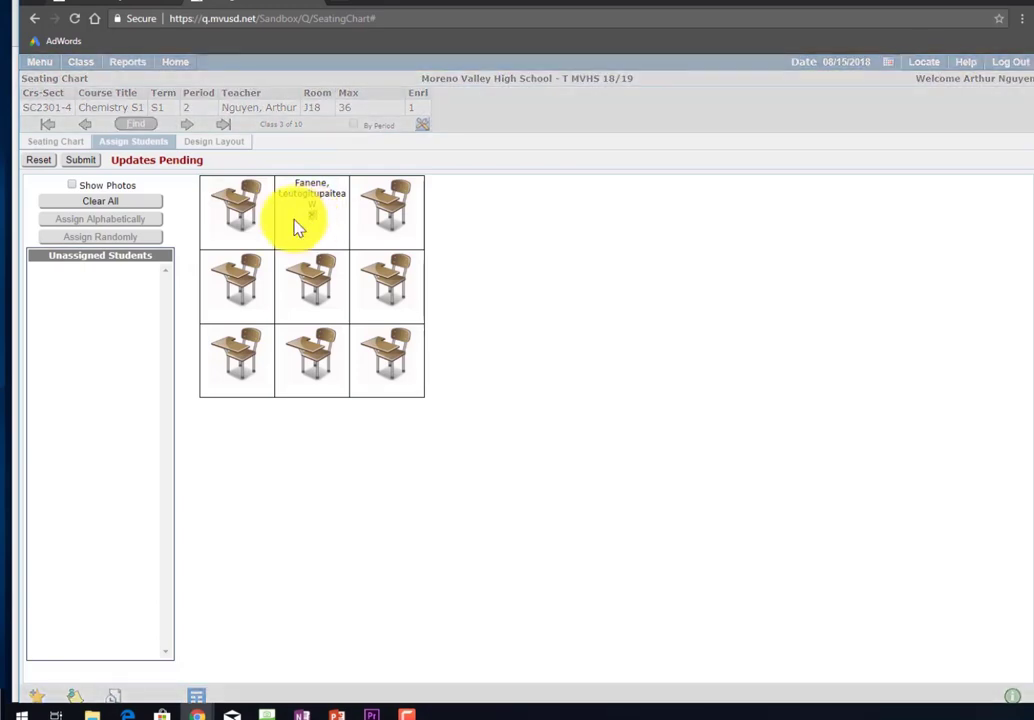
{"action": "left_click", "coordinate": [82, 160]}
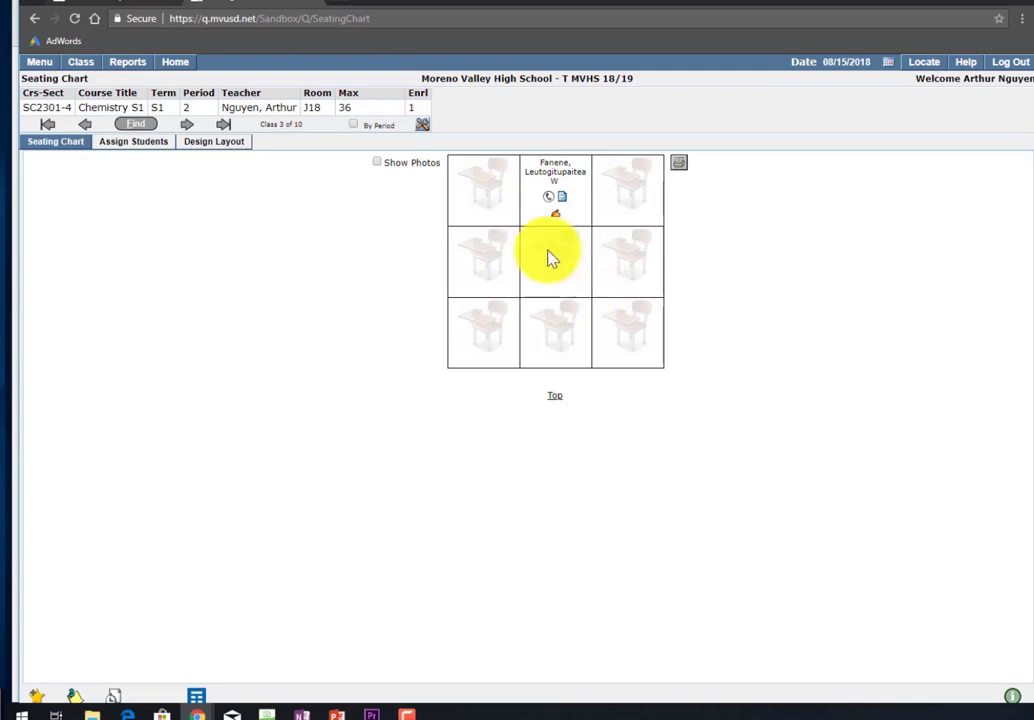
- Open a new Student Discipline referral, and examine the Reported To choices and the search form for adding an involved person
{"action": "left_click", "coordinate": [40, 65]}
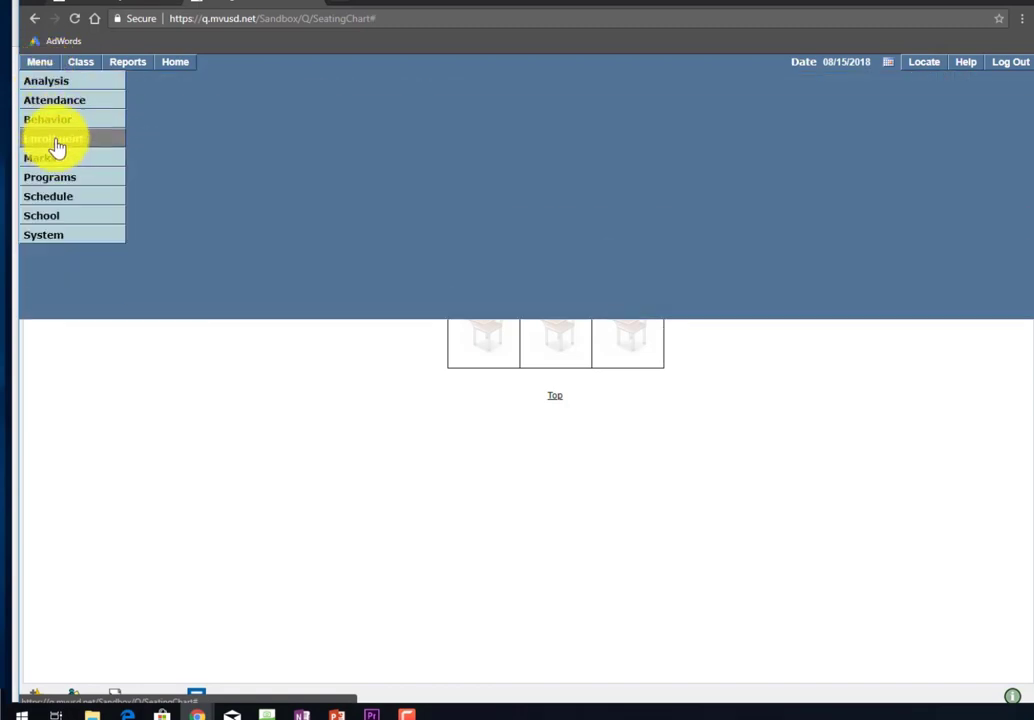
{"action": "mouse_move", "coordinate": [52, 122]}
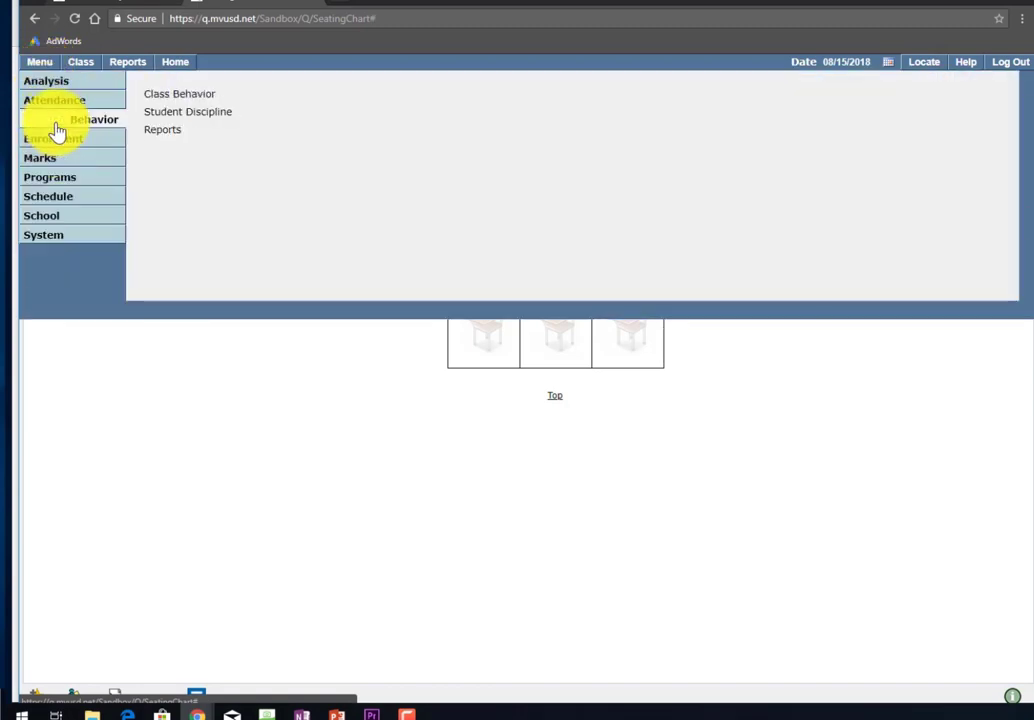
{"action": "left_click", "coordinate": [163, 121]}
{"action": "left_click", "coordinate": [38, 164]}
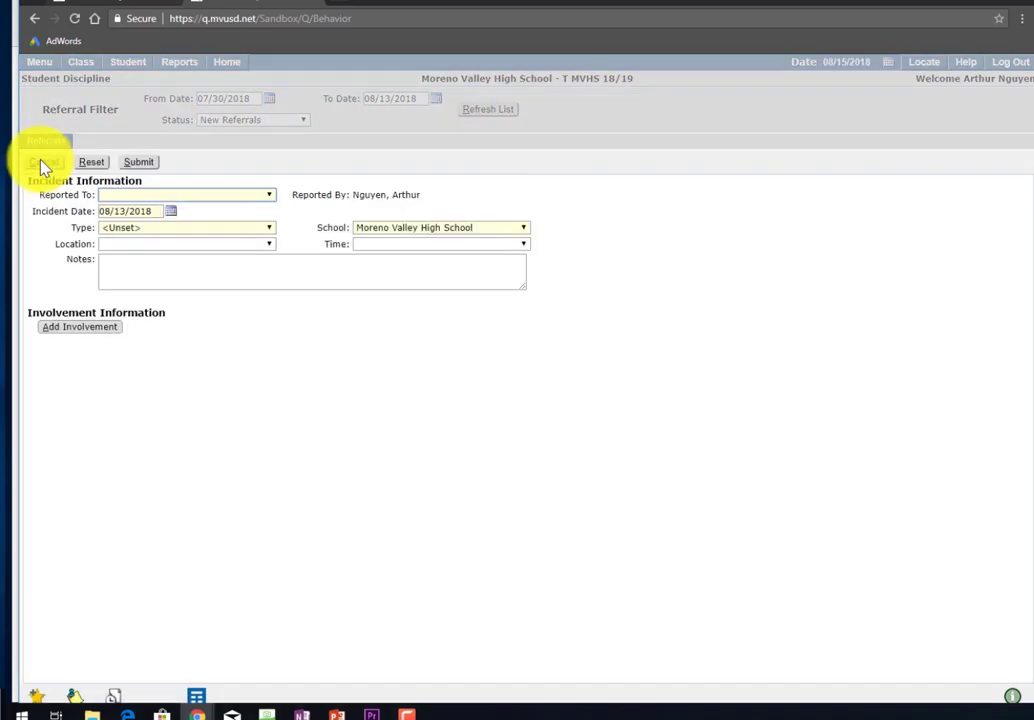
{"action": "left_click", "coordinate": [245, 194]}
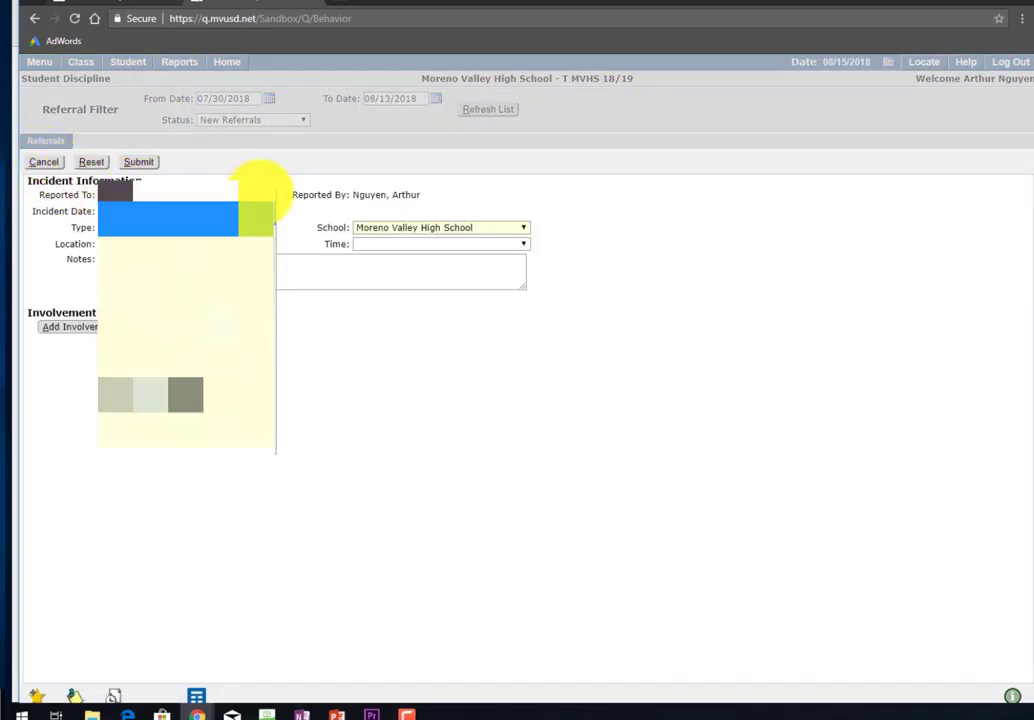
{"action": "left_click", "coordinate": [453, 434]}
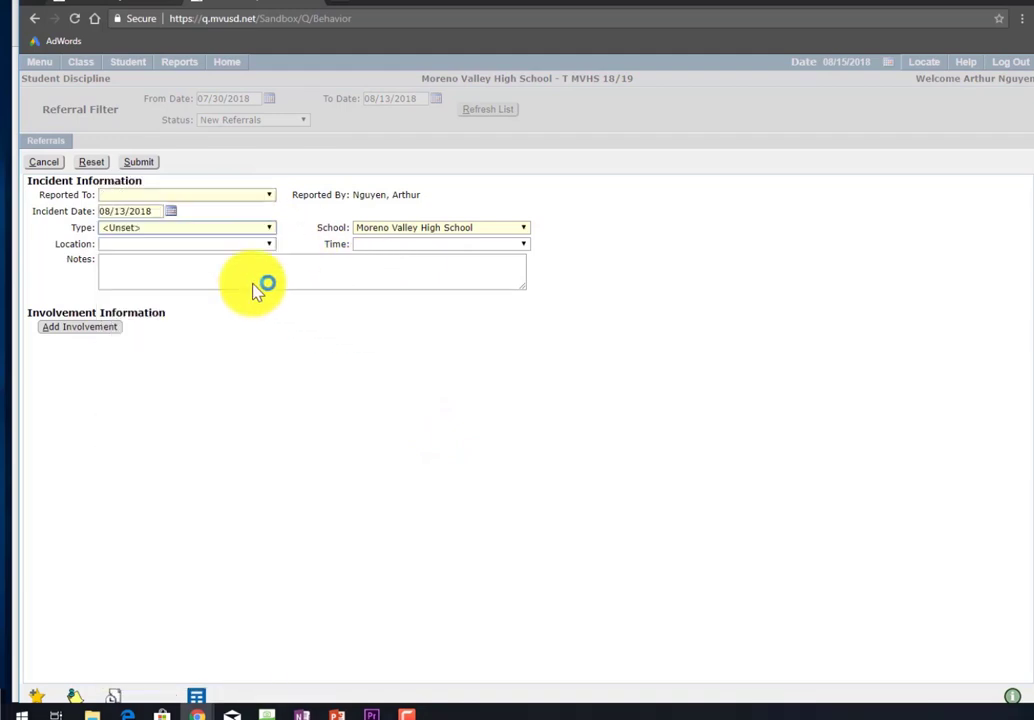
{"action": "left_click", "coordinate": [84, 331]}
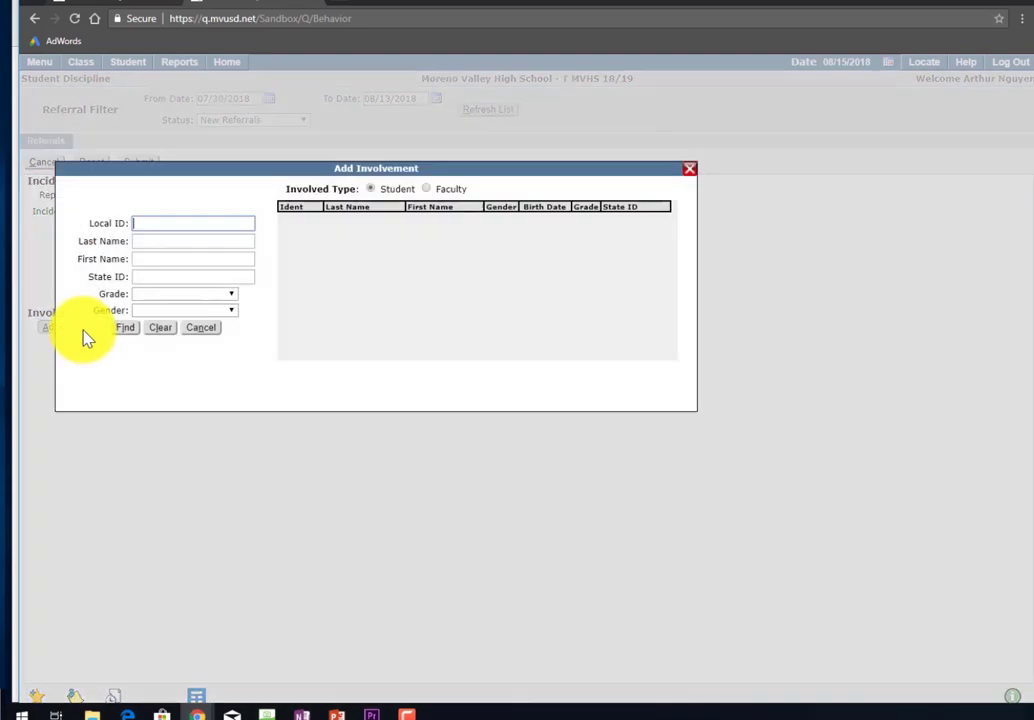
{"action": "left_click", "coordinate": [689, 169]}
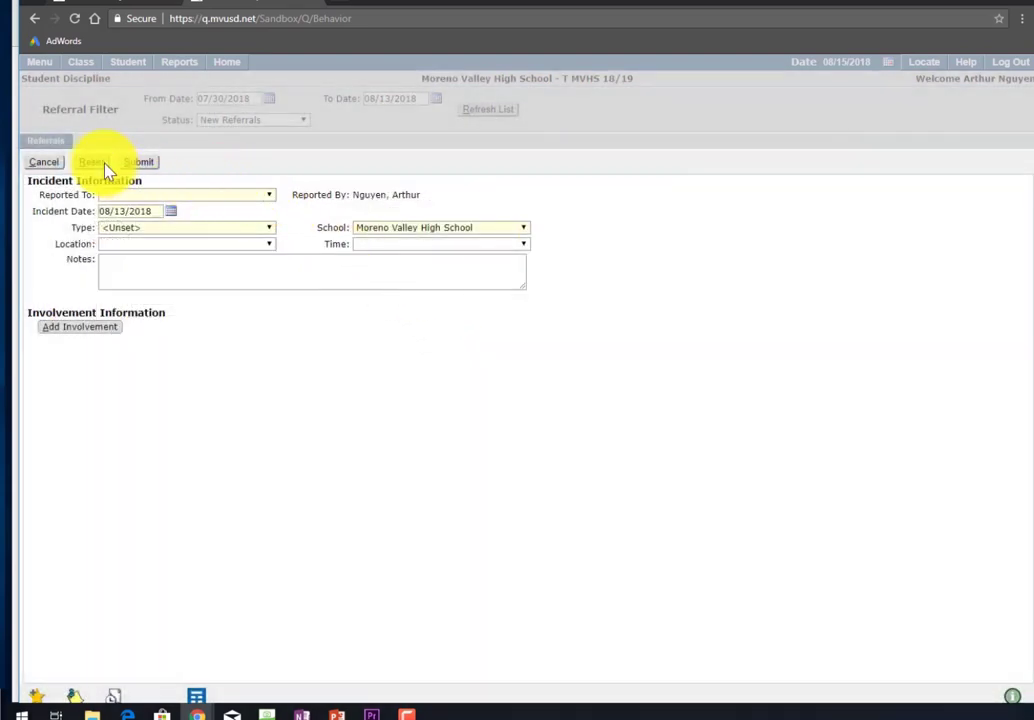